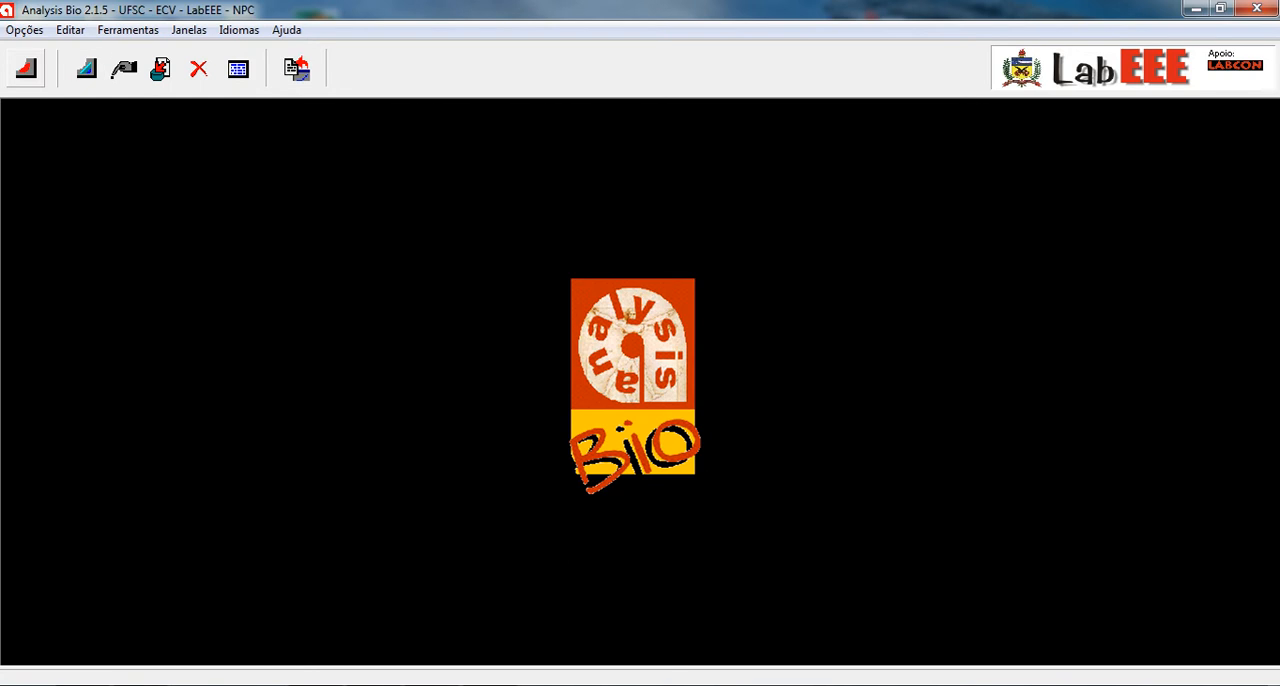
- Browse the available TRY climate files from BEL.TRY through VIT.TRY in the file-opening dialog
{"action": "left_click", "coordinate": [26, 68]}
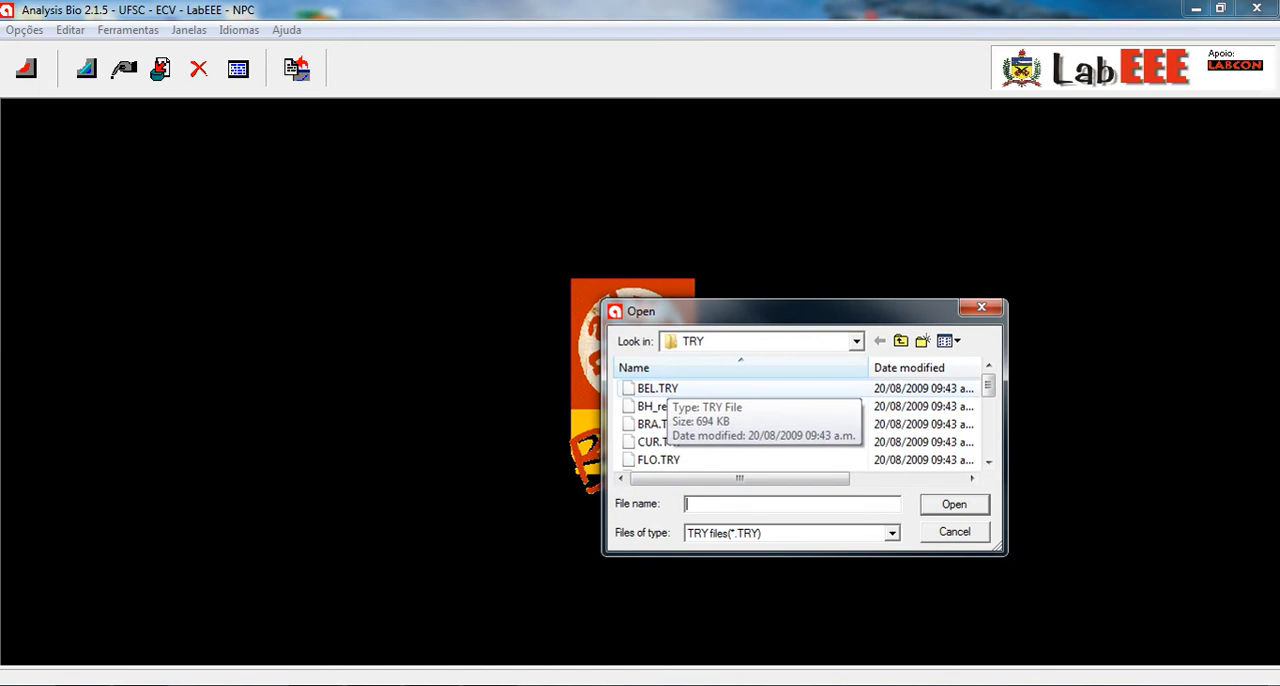
{"action": "left_click", "coordinate": [664, 388]}
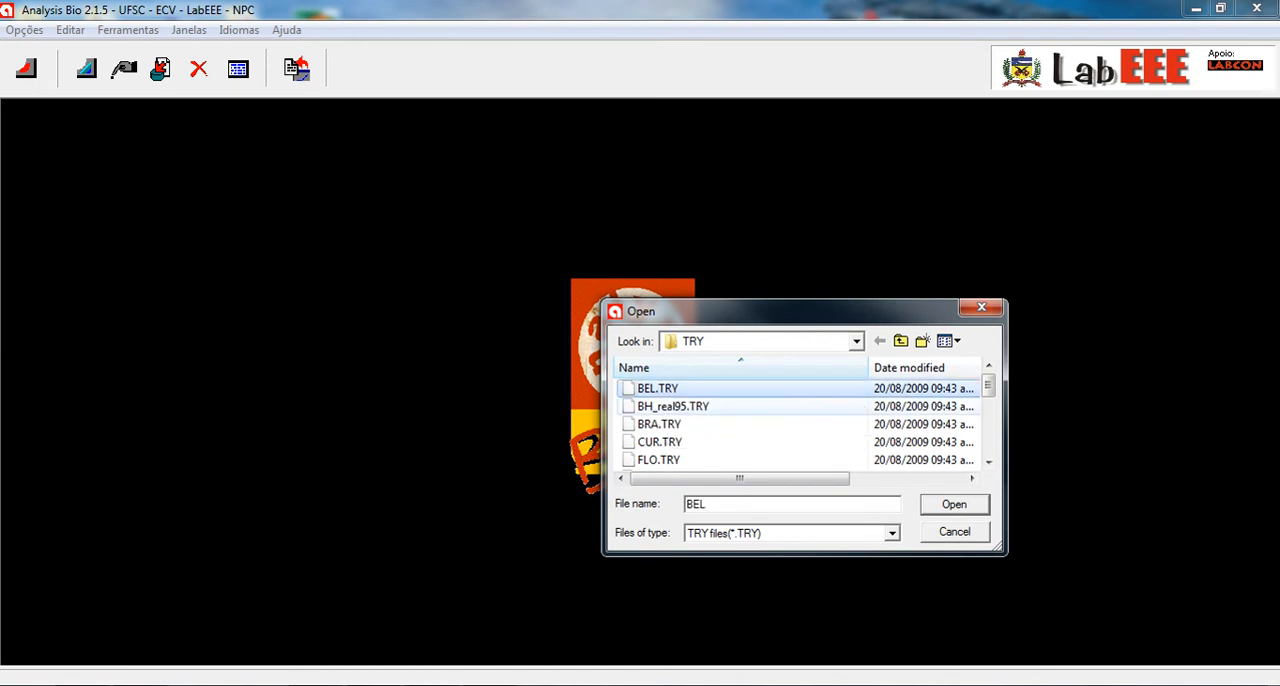
{"action": "left_click", "coordinate": [664, 406]}
{"action": "left_click", "coordinate": [664, 424]}
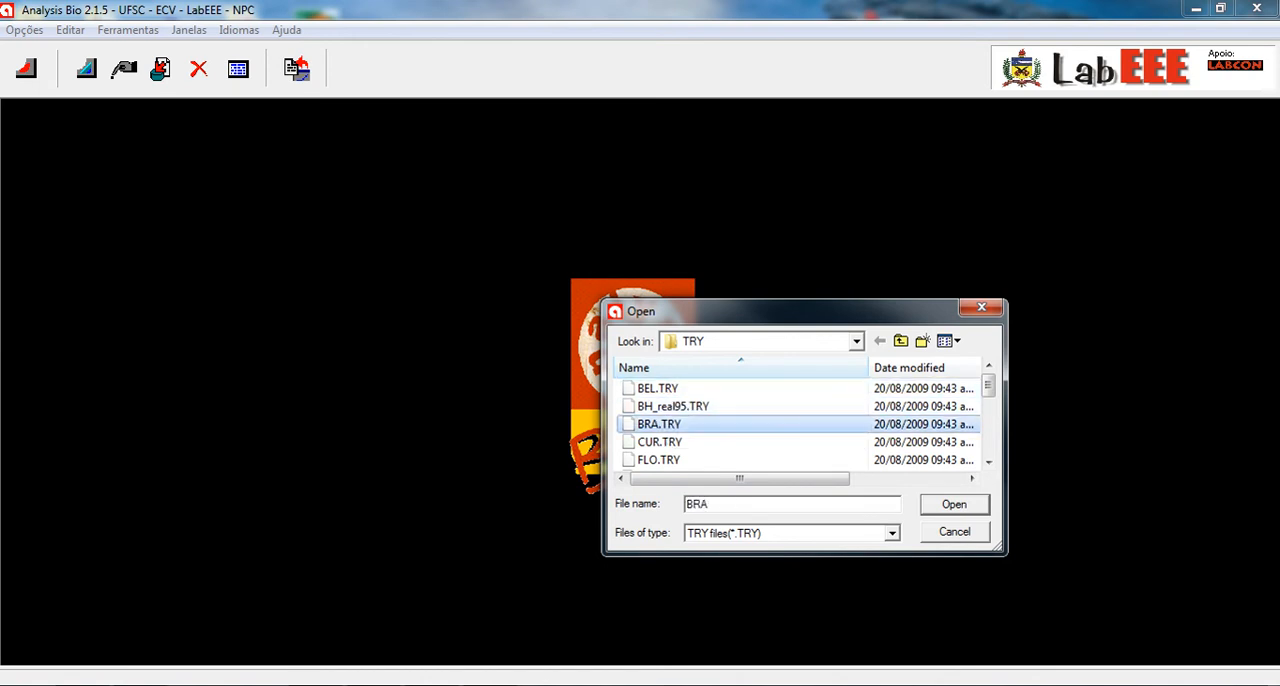
{"action": "left_click", "coordinate": [664, 442]}
{"action": "left_click", "coordinate": [664, 460]}
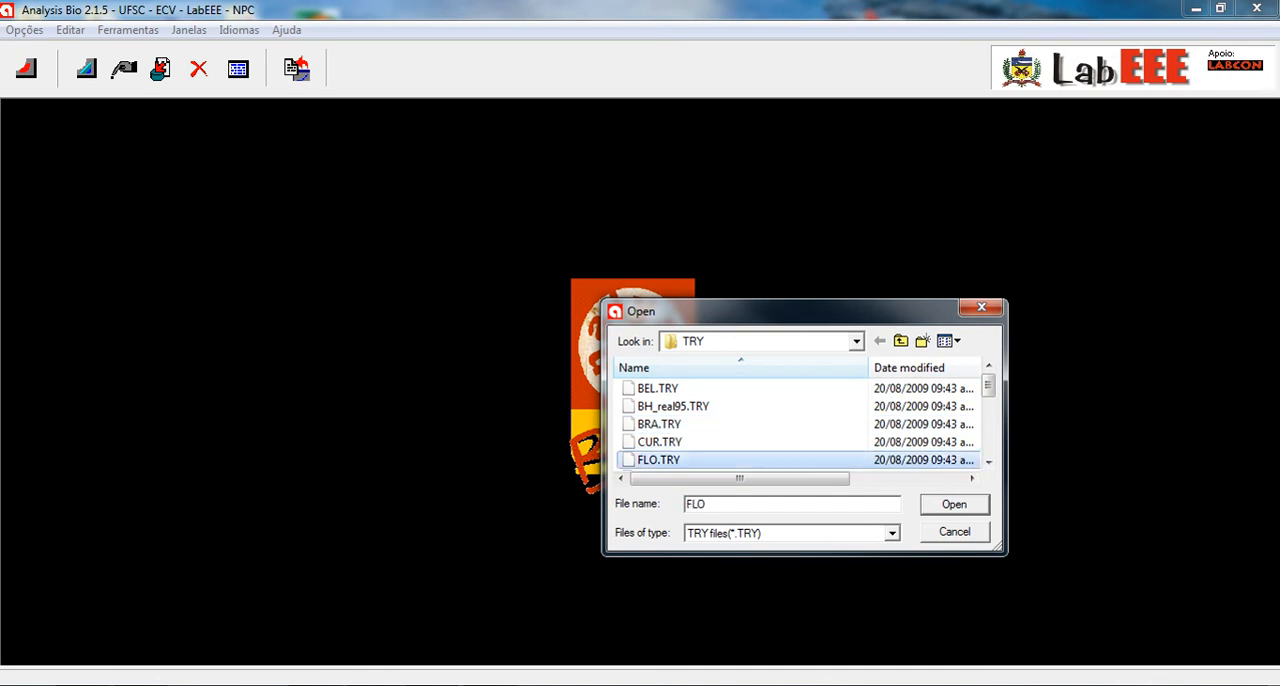
{"action": "left_click", "coordinate": [988, 461]}
{"action": "left_click", "coordinate": [988, 461]}
{"action": "left_click", "coordinate": [988, 461]}
{"action": "left_click", "coordinate": [988, 461]}
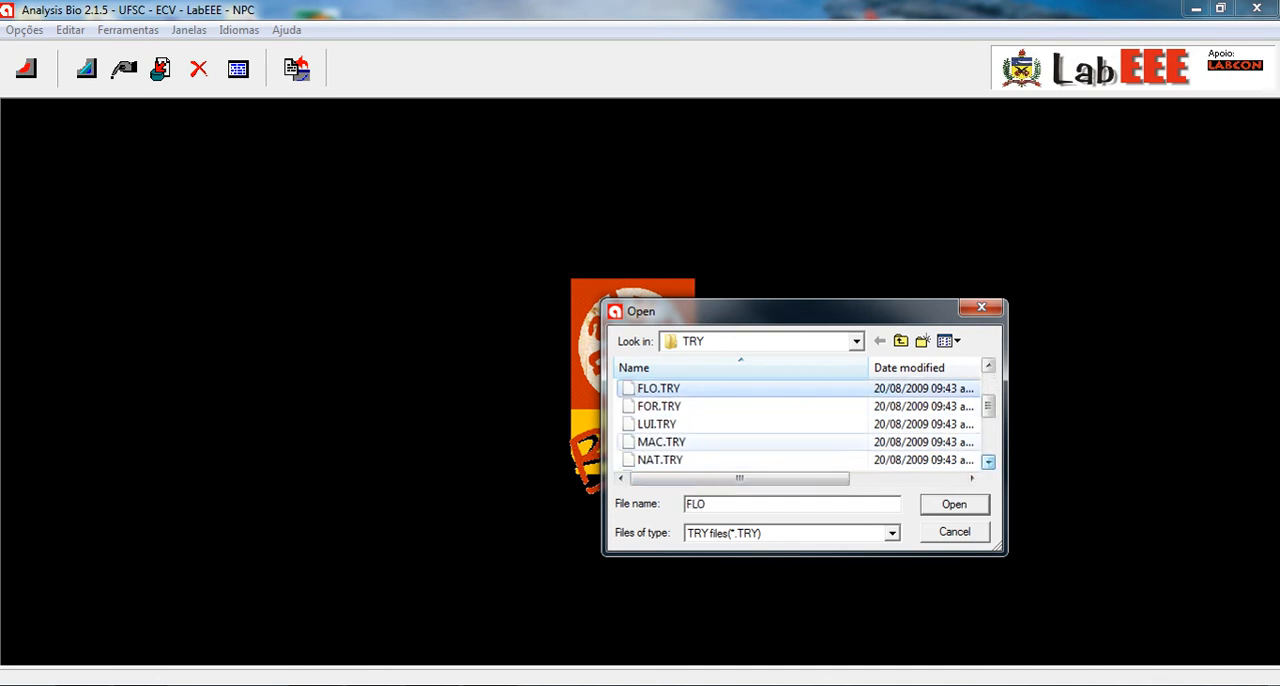
{"action": "left_click", "coordinate": [658, 406]}
{"action": "left_click", "coordinate": [657, 424]}
{"action": "left_click", "coordinate": [661, 442]}
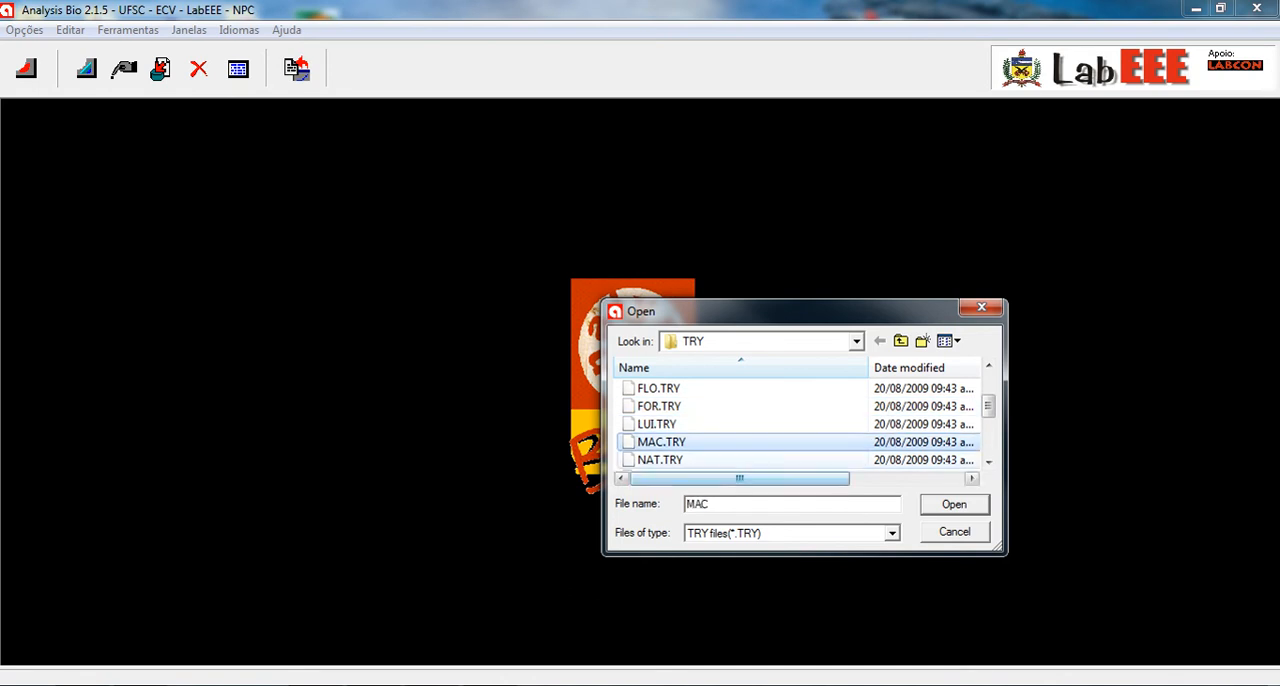
{"action": "left_click", "coordinate": [660, 460]}
{"action": "left_click", "coordinate": [989, 462]}
{"action": "left_click", "coordinate": [989, 462]}
{"action": "left_click", "coordinate": [989, 462]}
{"action": "left_click", "coordinate": [989, 462]}
{"action": "left_click", "coordinate": [660, 406]}
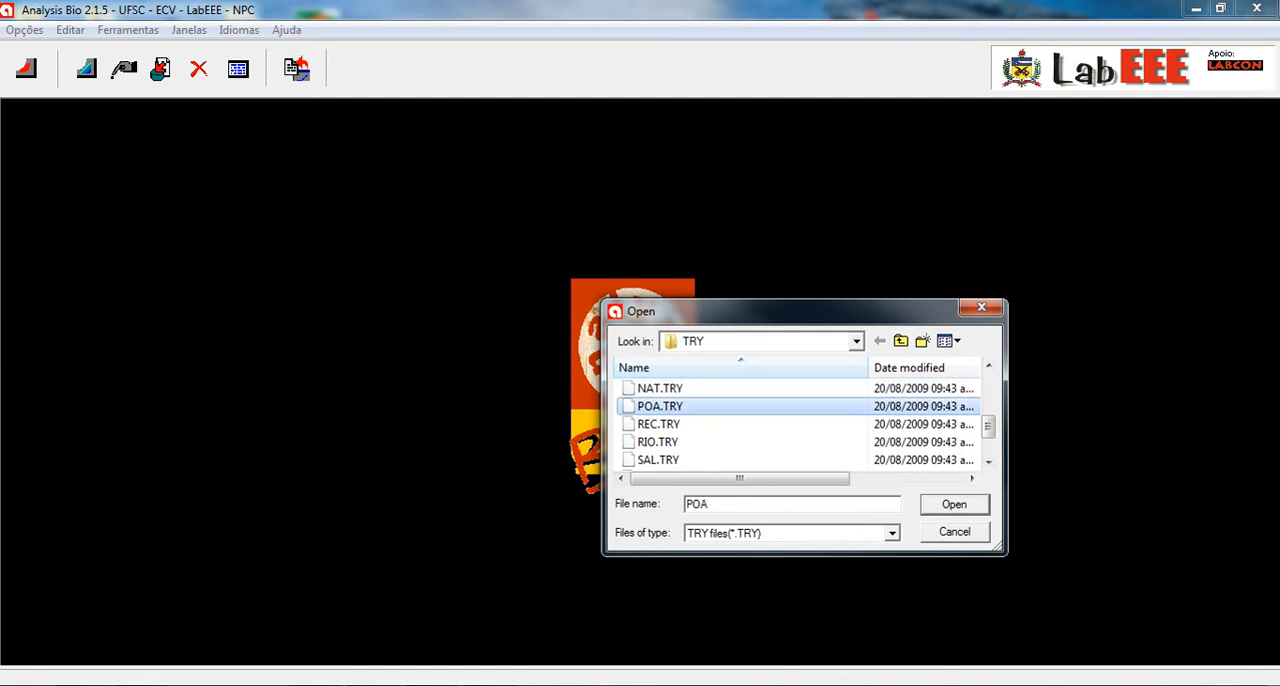
{"action": "left_click", "coordinate": [659, 424]}
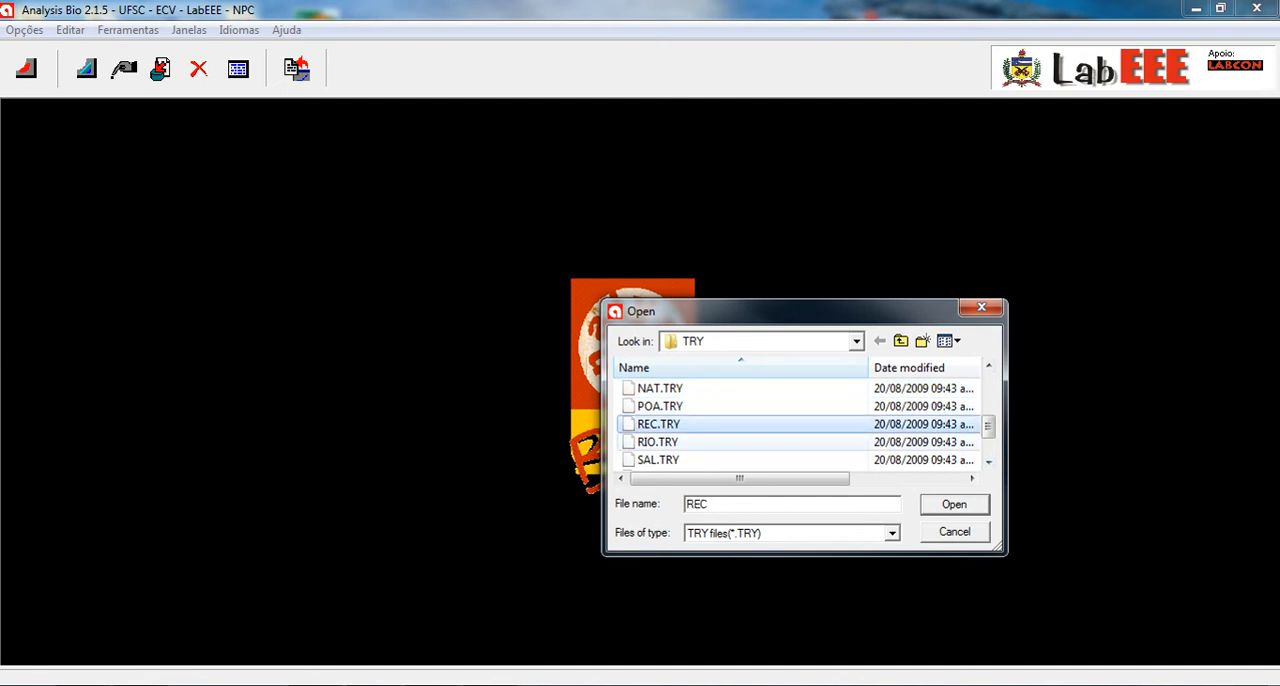
{"action": "left_click", "coordinate": [658, 442]}
{"action": "left_click", "coordinate": [658, 460]}
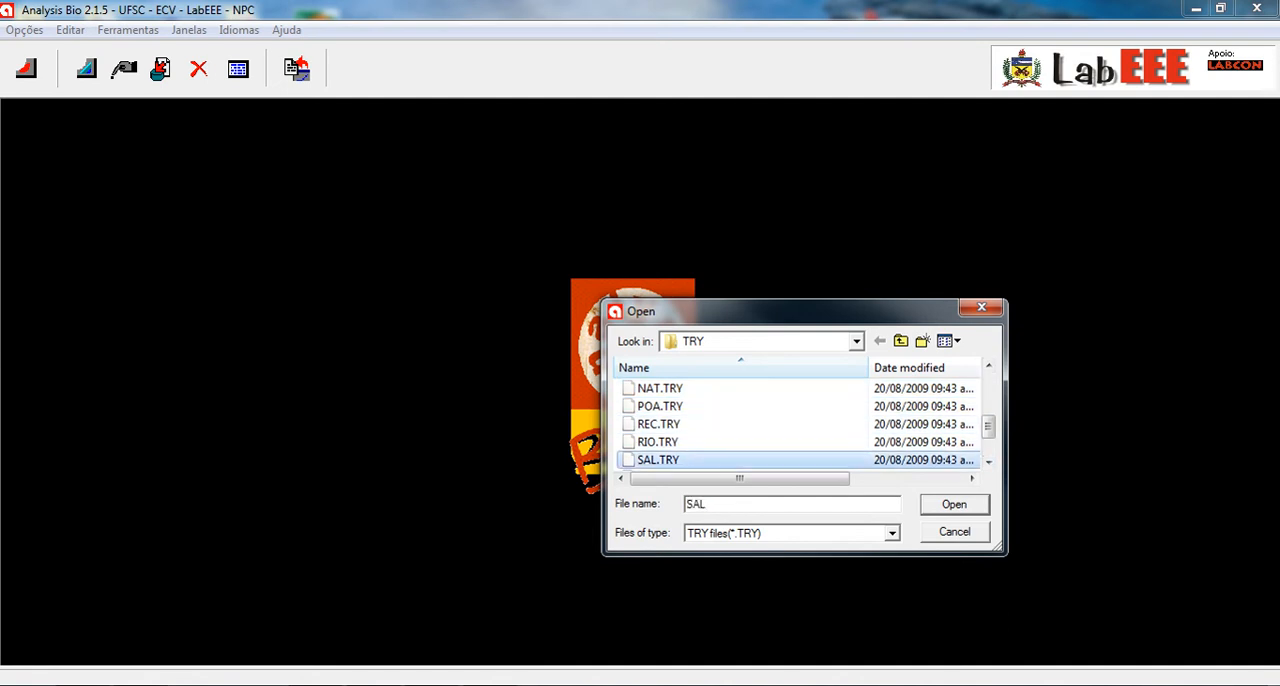
{"action": "left_click", "coordinate": [988, 461]}
{"action": "left_click", "coordinate": [988, 461]}
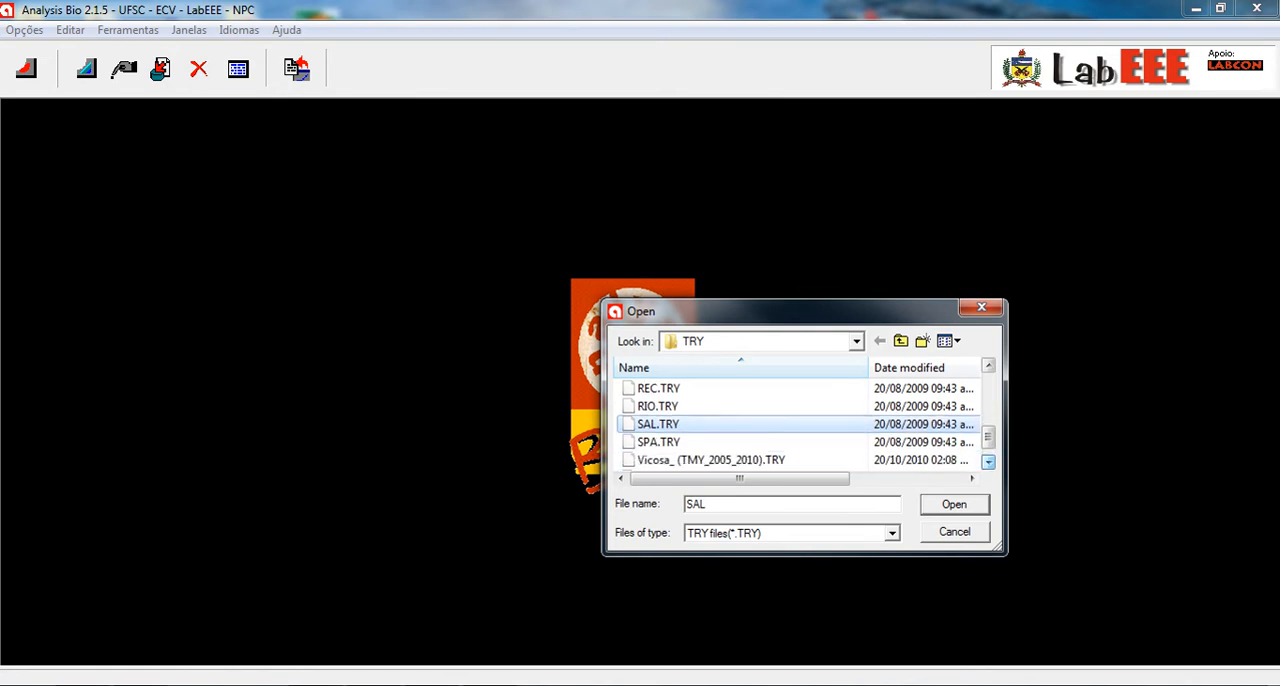
{"action": "key", "text": "Down"}
{"action": "key", "text": "Down"}
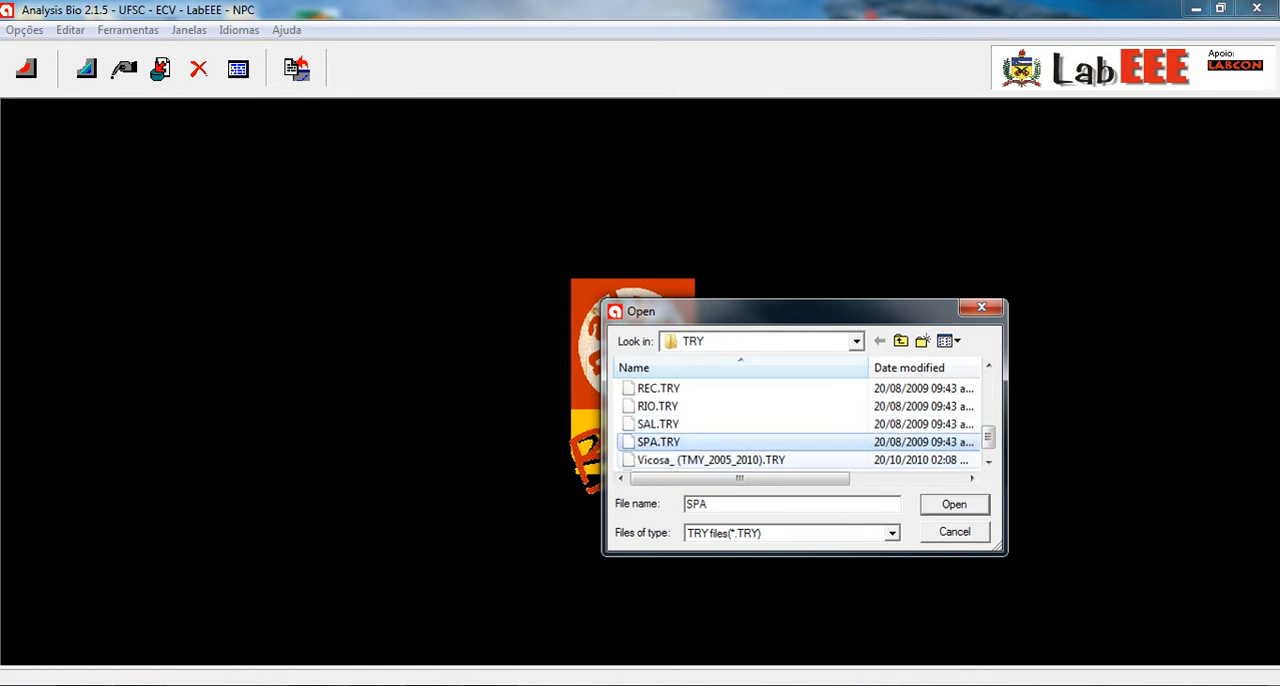
{"action": "left_click", "coordinate": [988, 461]}
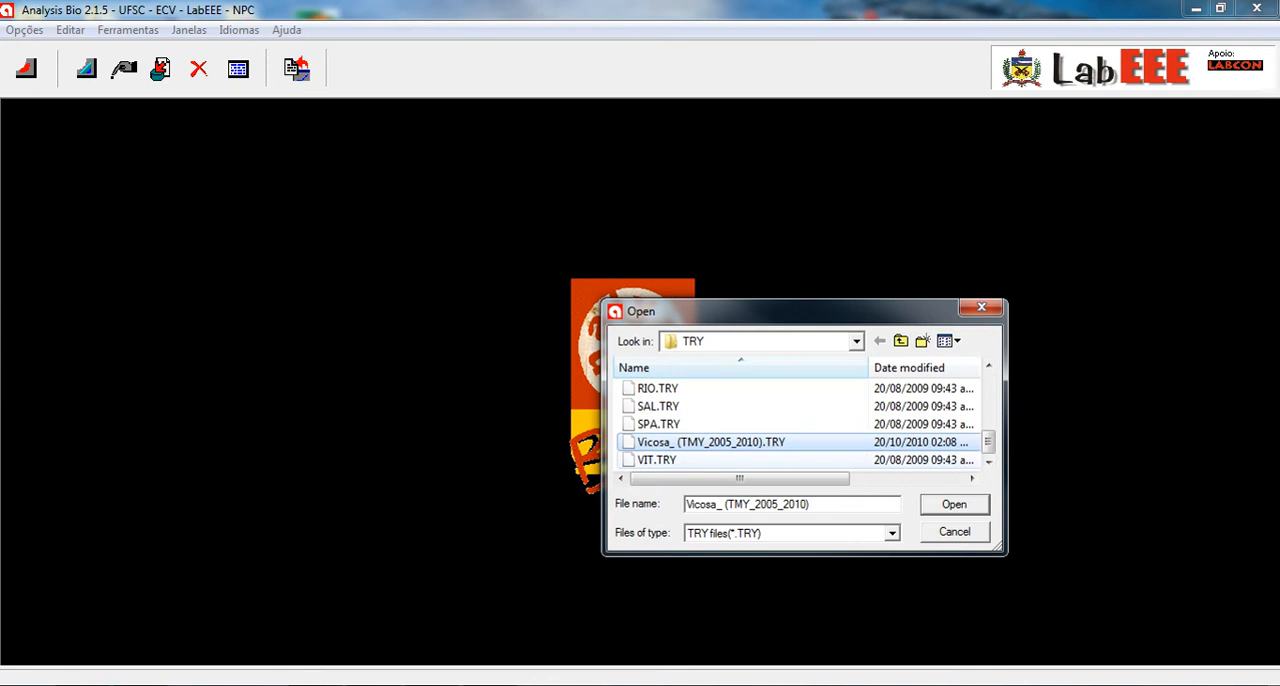
{"action": "left_click", "coordinate": [657, 460]}
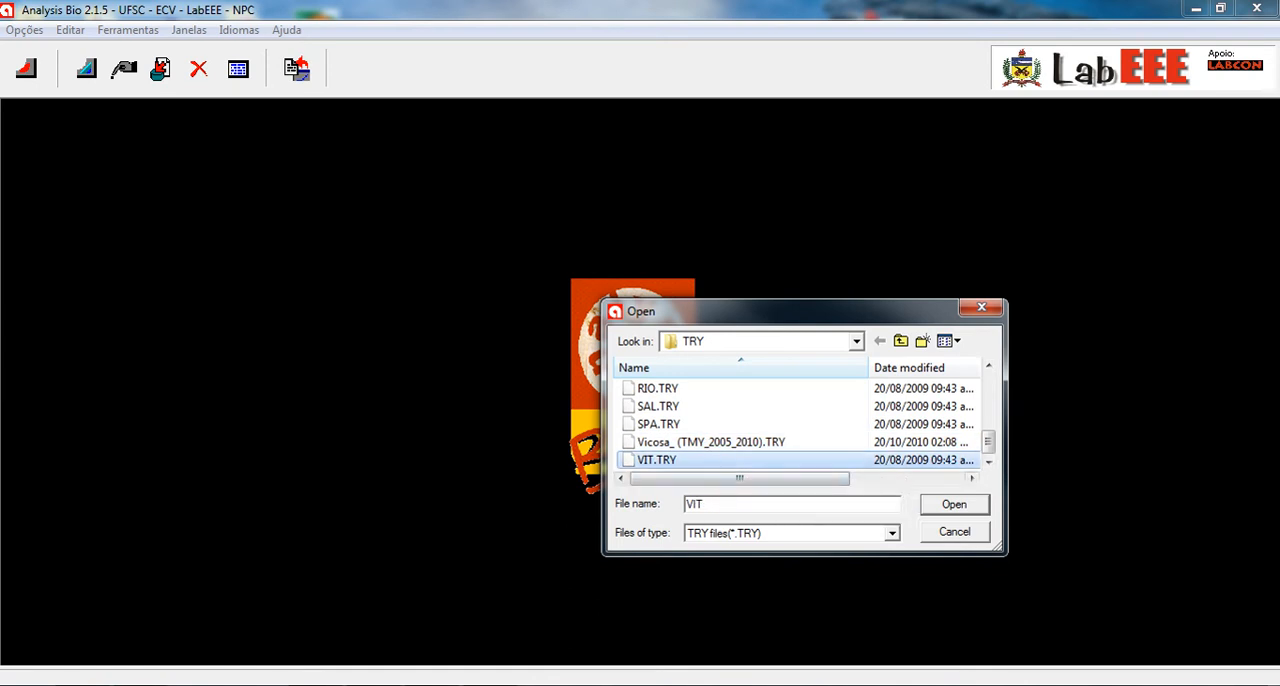
- Open the climate file Vicosa_ (TMY_2005_2010).TRY on the psychrometric chart
{"action": "left_click", "coordinate": [711, 442]}
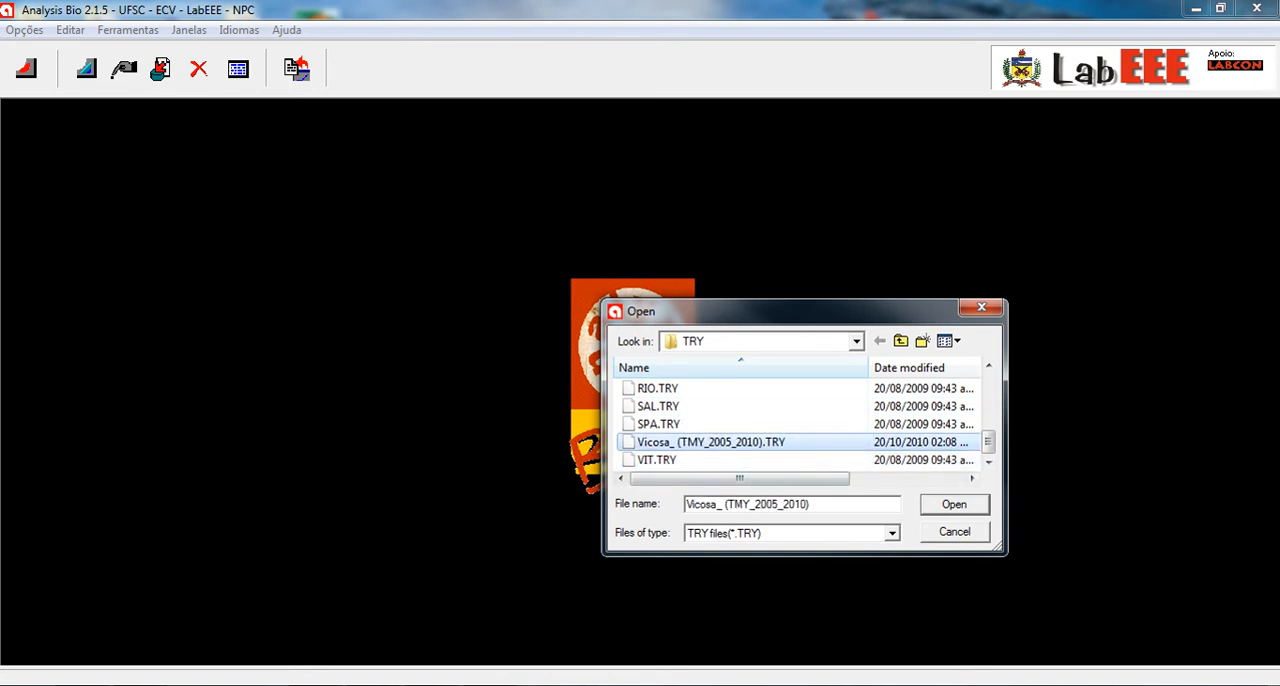
{"action": "left_click", "coordinate": [954, 505]}
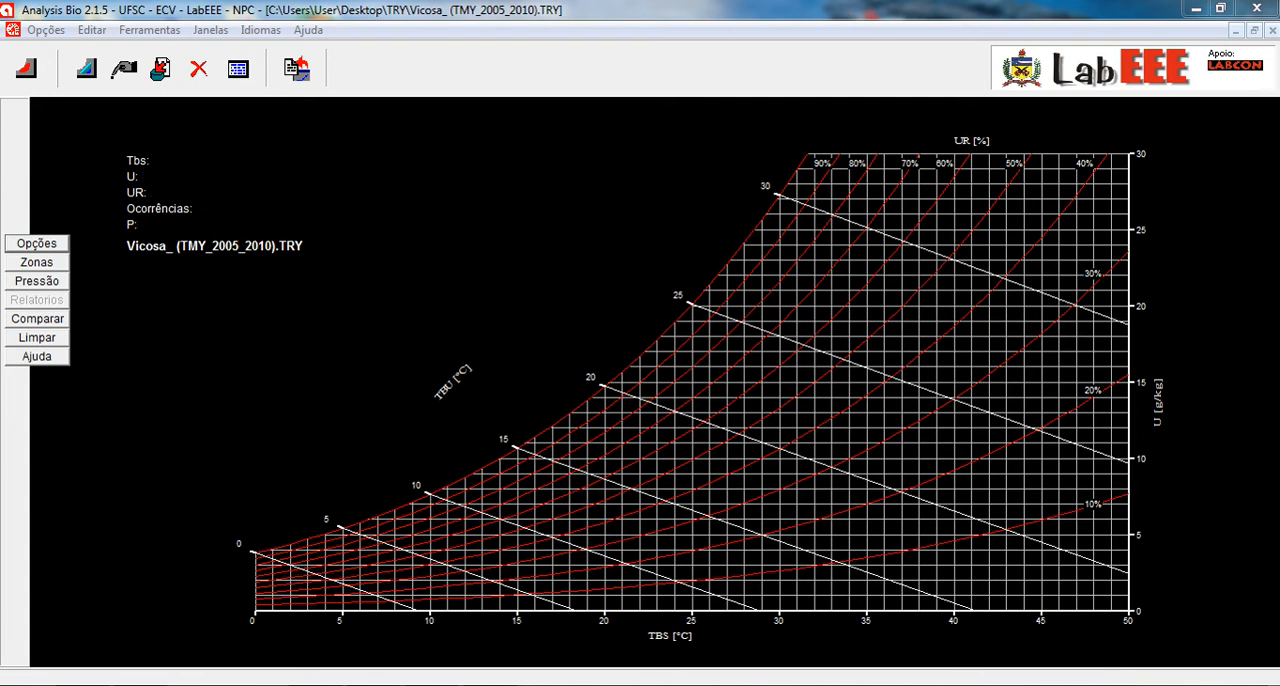
{"action": "left_click", "coordinate": [1150, 480]}
- Plot the whole year's climate data (Ano Todo) on the psychrometric chart
{"action": "left_click", "coordinate": [37, 243]}
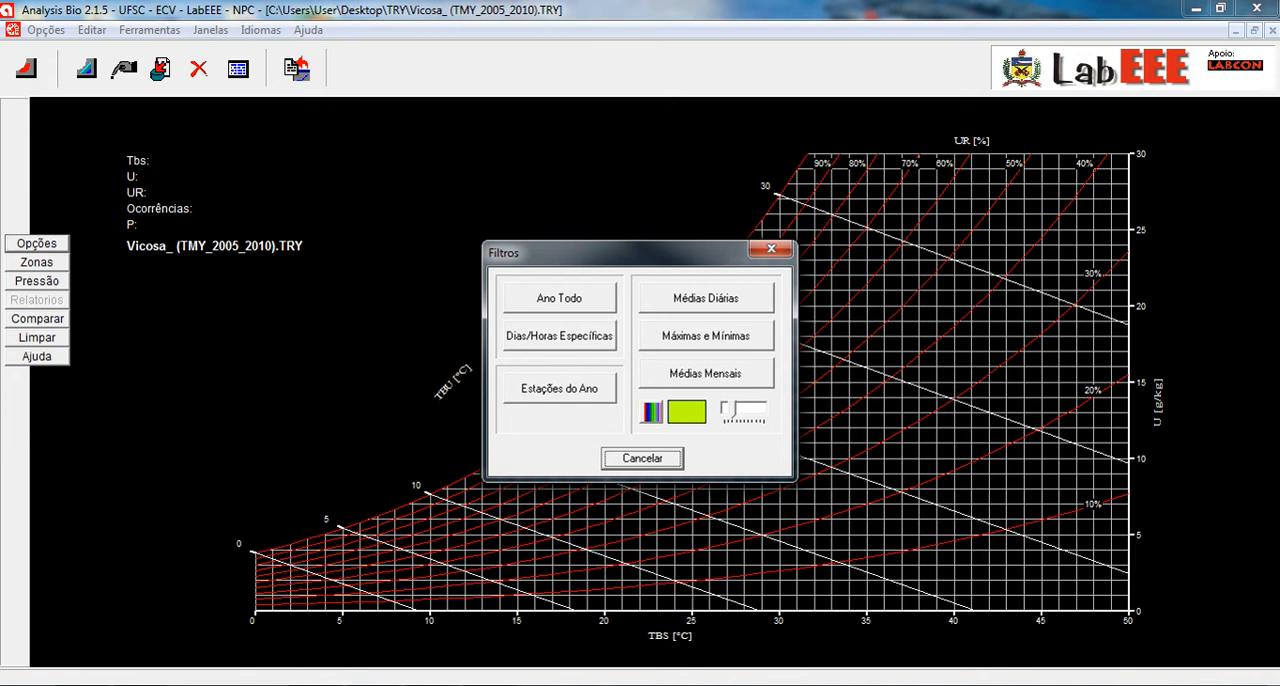
{"action": "left_click", "coordinate": [559, 298]}
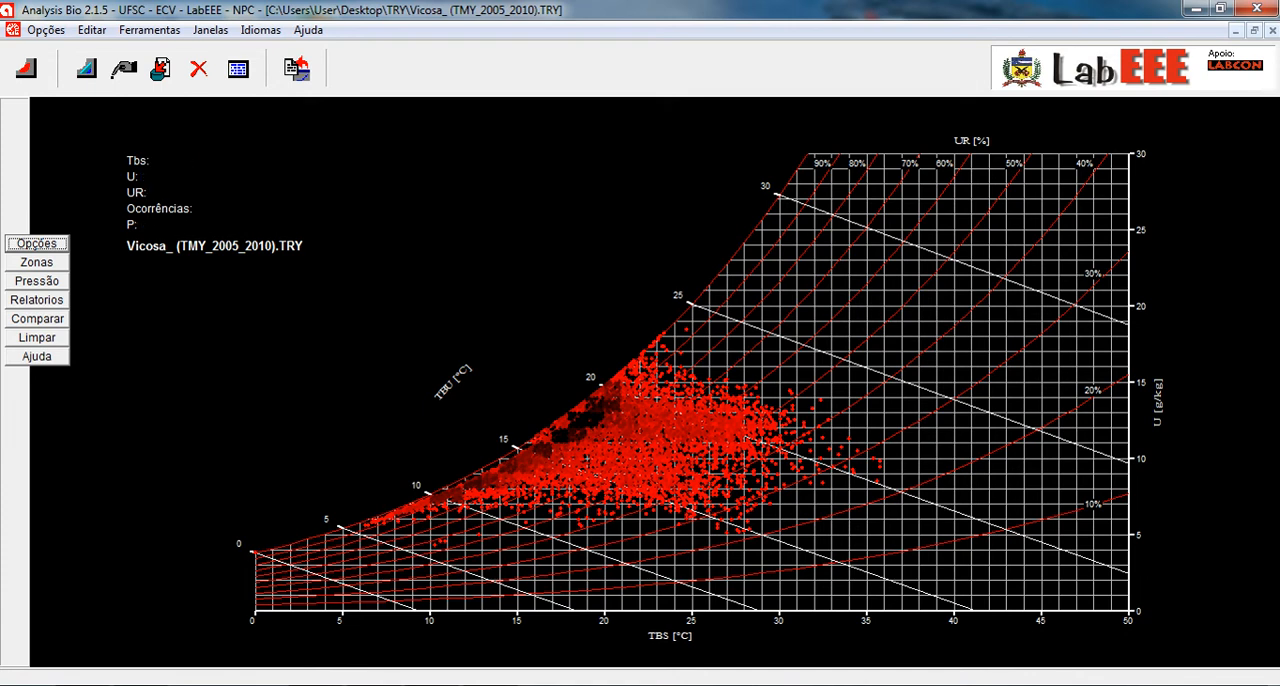
- Set the plotting colour for the averages and extremes filters to light cyan
{"action": "left_click", "coordinate": [36, 243]}
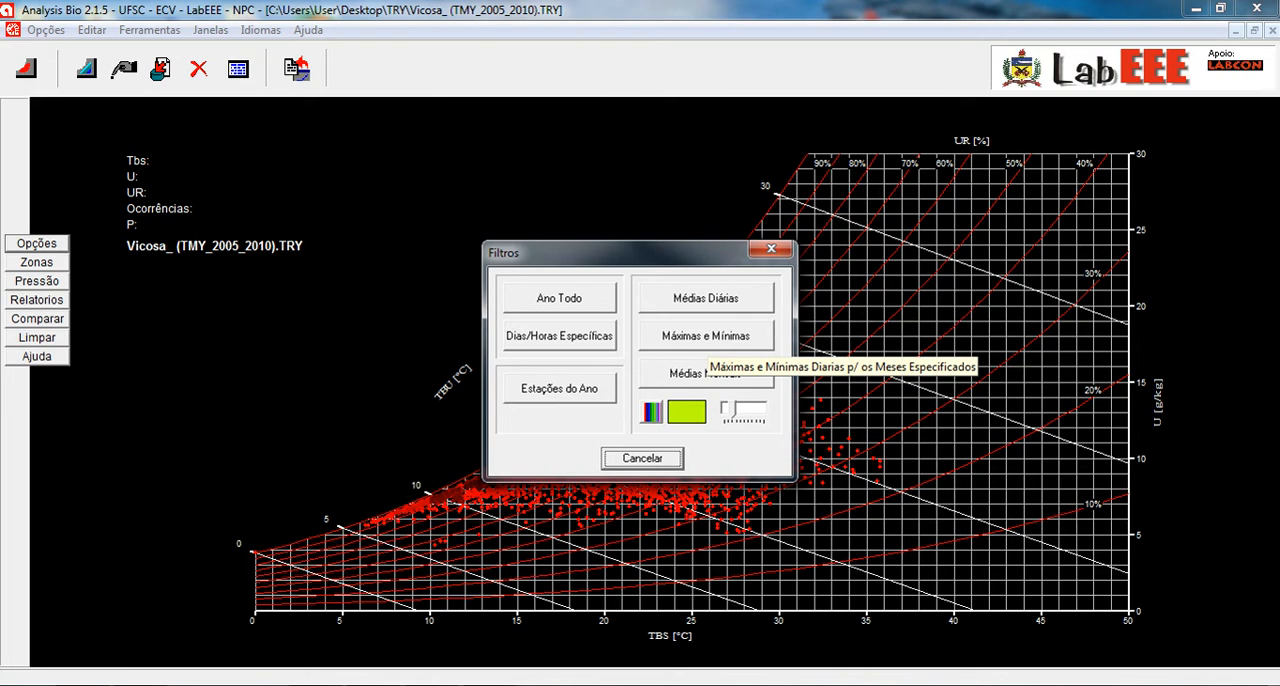
{"action": "left_click", "coordinate": [652, 411]}
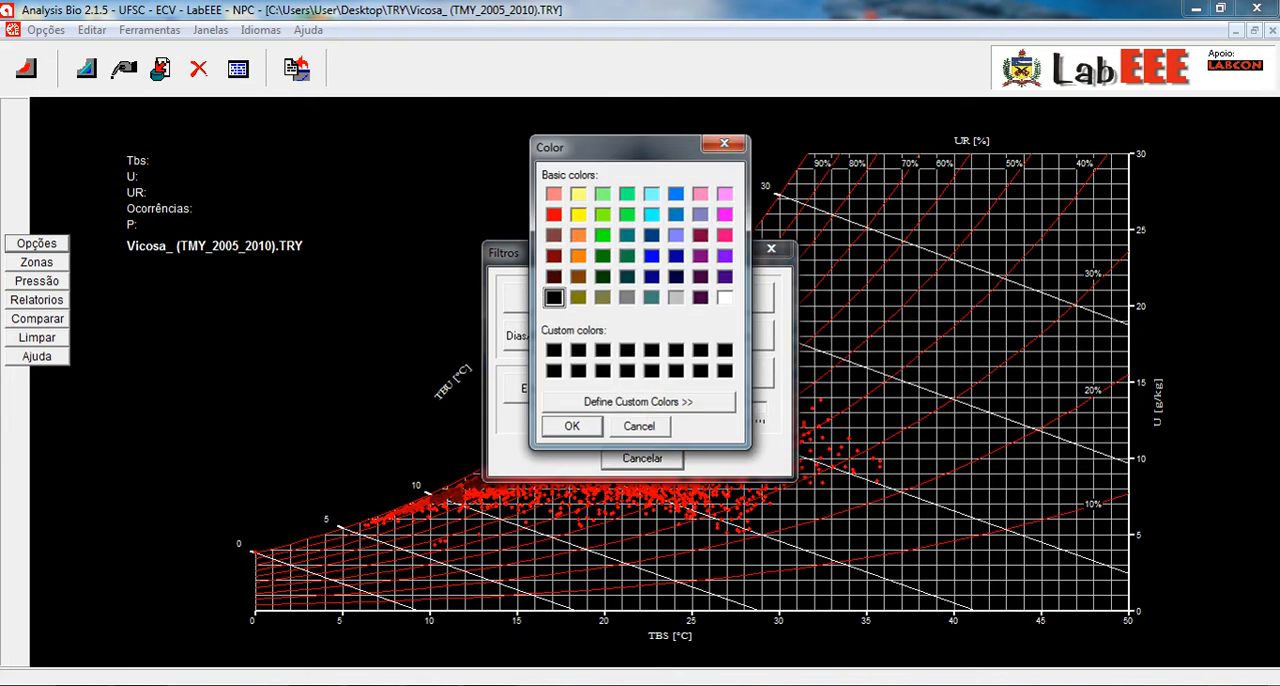
{"action": "left_click", "coordinate": [652, 194]}
{"action": "key", "text": "Return"}
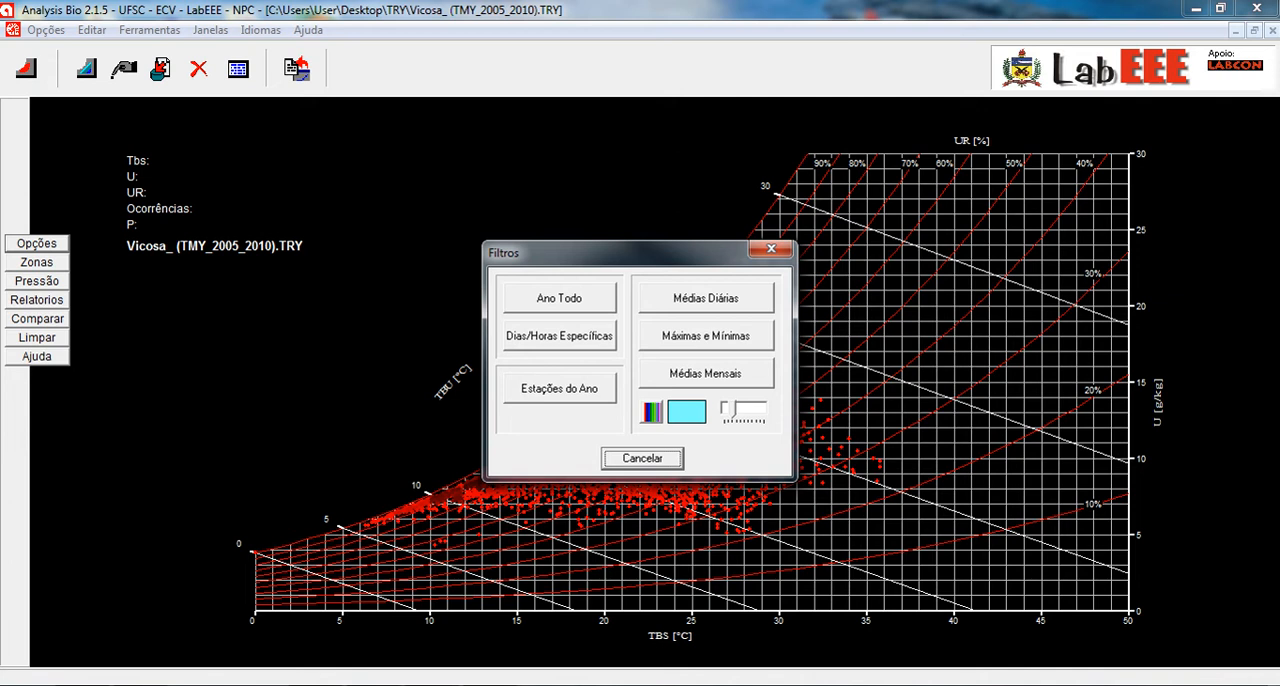
- Plot the daily maximums and minimums (Máximas e Mínimas) for the months Janeiro to Abril
{"action": "left_click", "coordinate": [706, 336]}
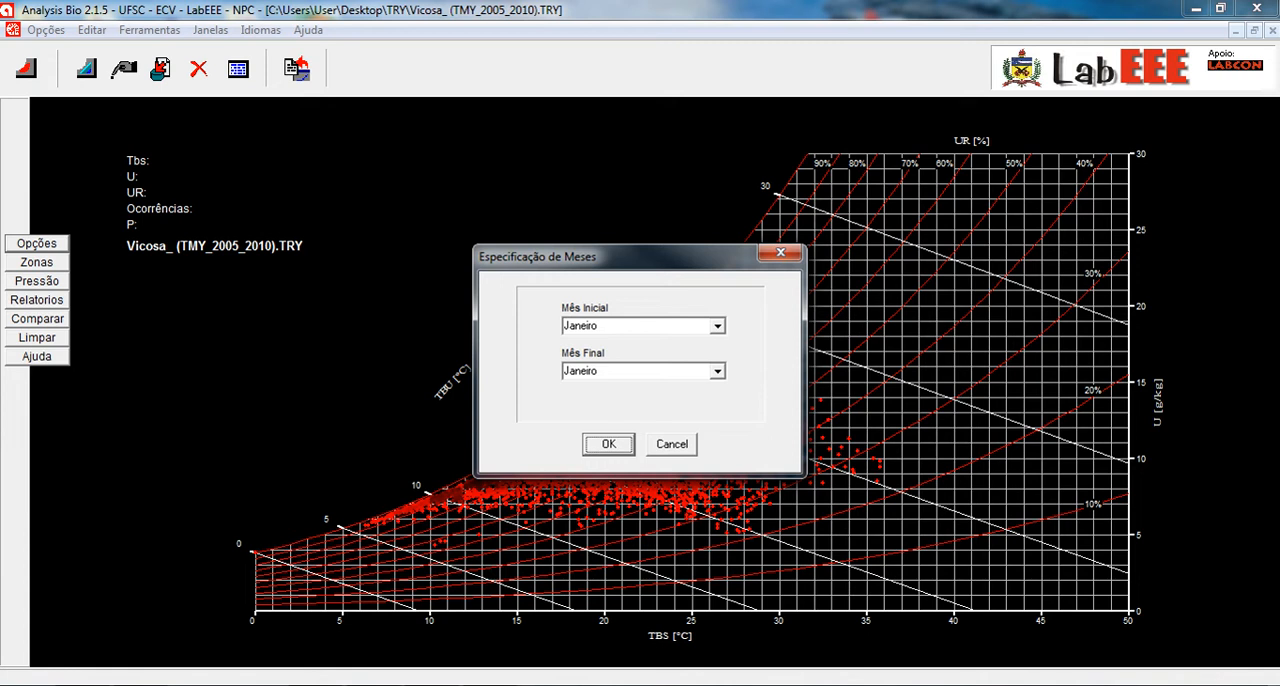
{"action": "left_click", "coordinate": [717, 326]}
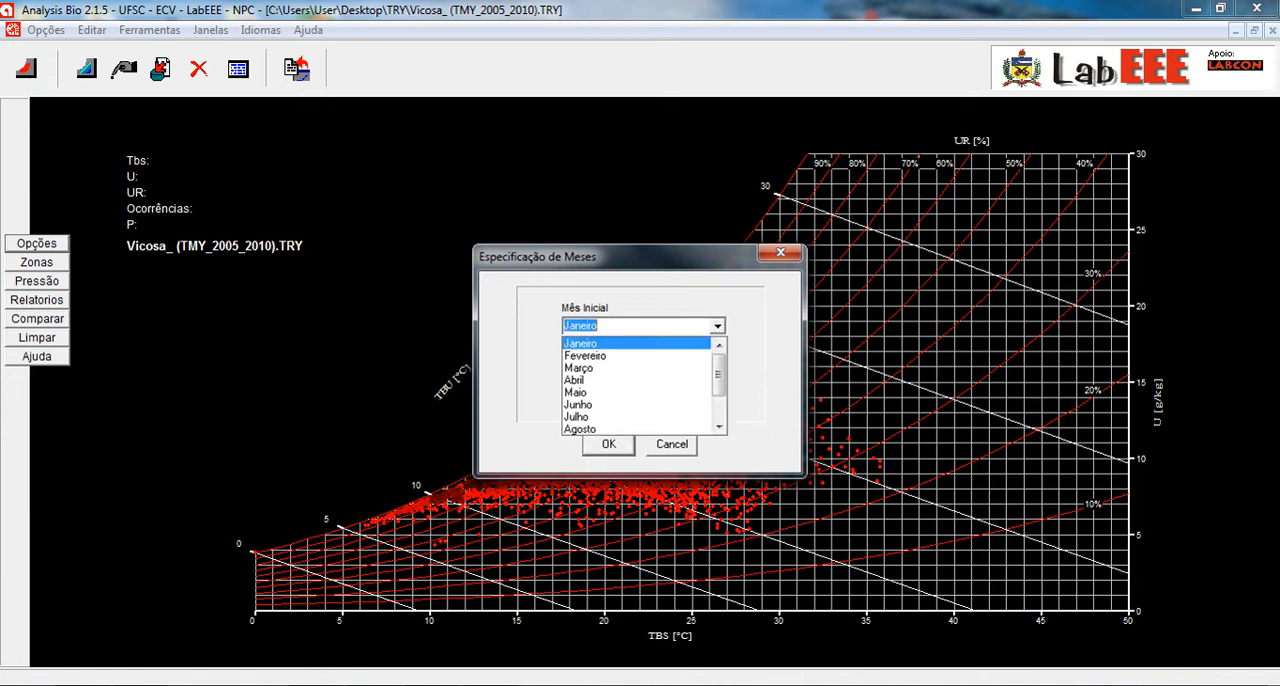
{"action": "left_click", "coordinate": [590, 343]}
{"action": "left_click", "coordinate": [717, 371]}
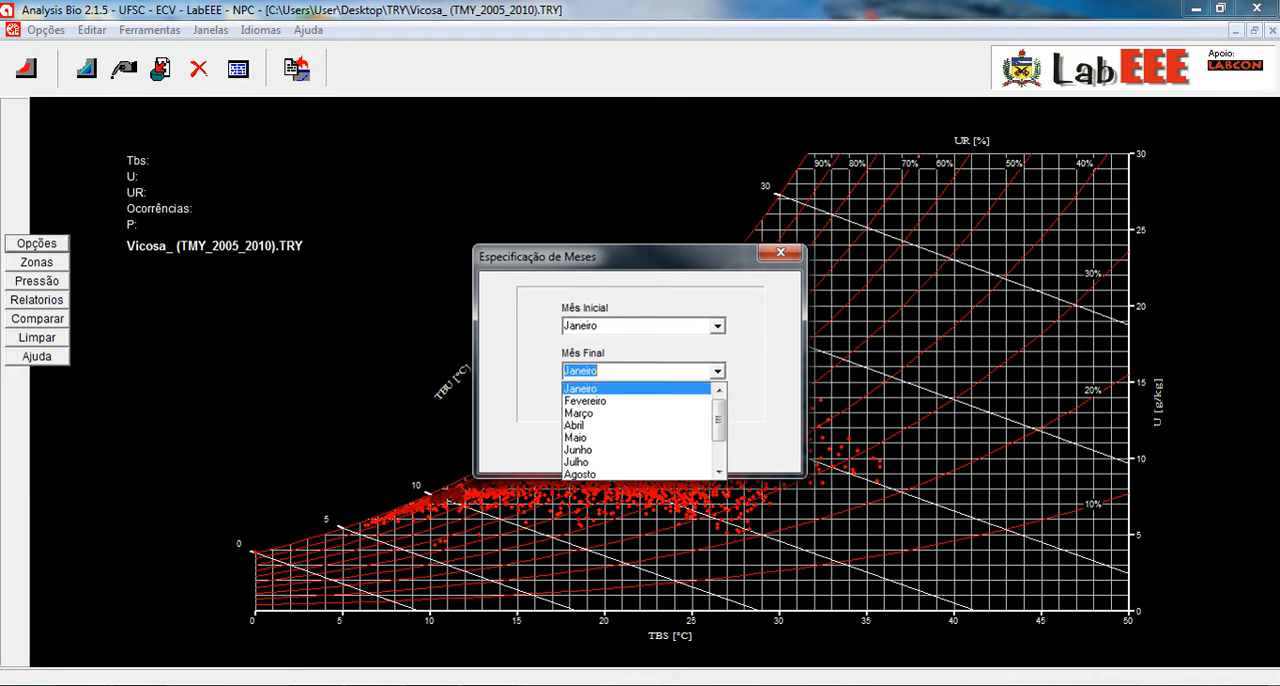
{"action": "left_click", "coordinate": [600, 429]}
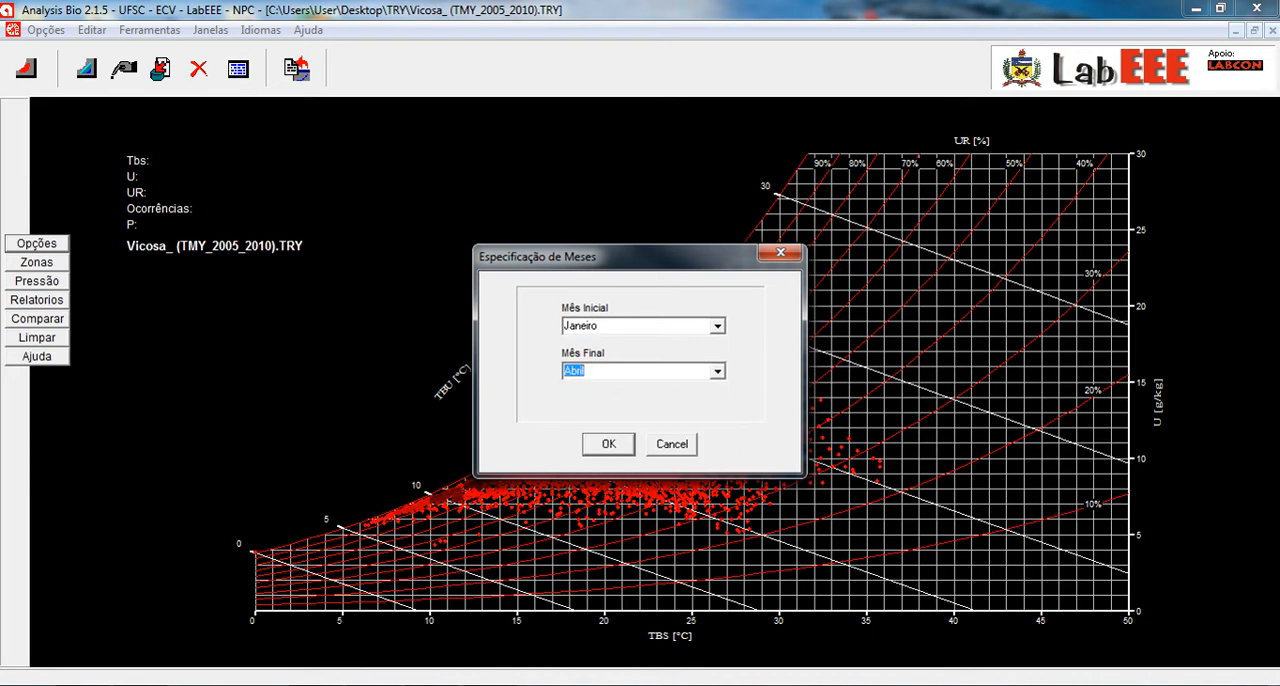
{"action": "left_click", "coordinate": [608, 443]}
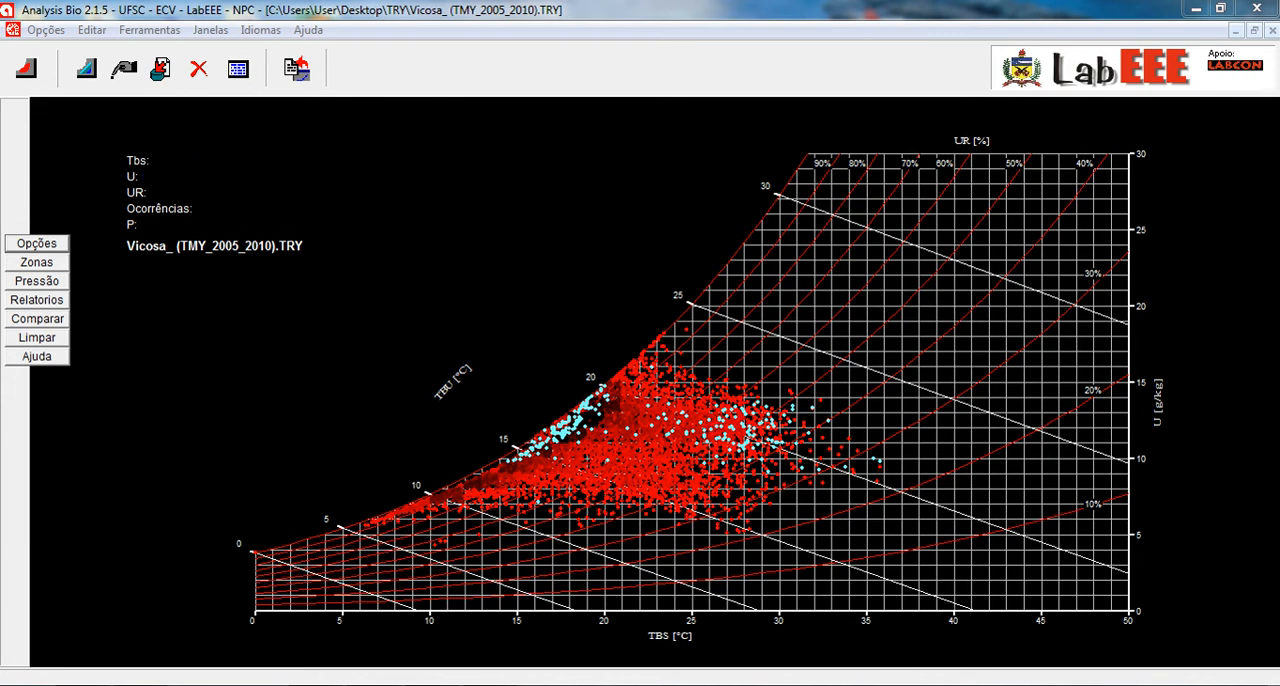
- Clear all plotted data from the chart and plot only the whole year's data (Ano Todo)
{"action": "left_click", "coordinate": [37, 338]}
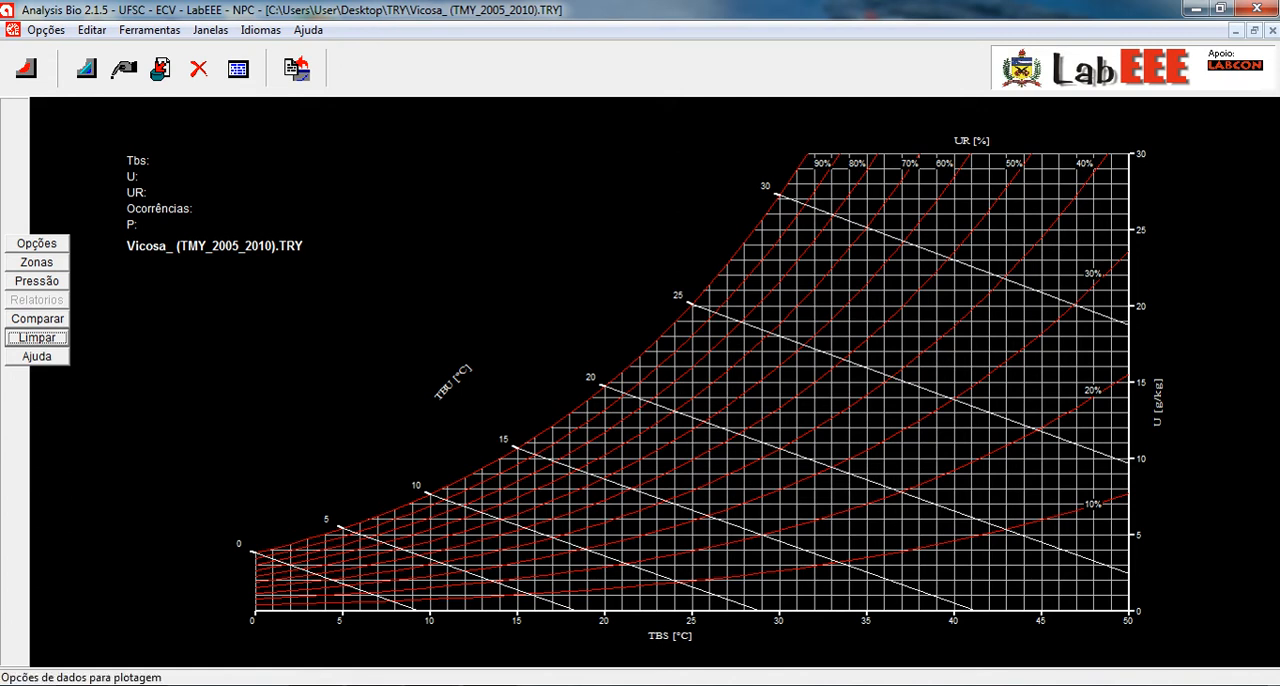
{"action": "left_click", "coordinate": [37, 244]}
{"action": "left_click", "coordinate": [559, 298]}
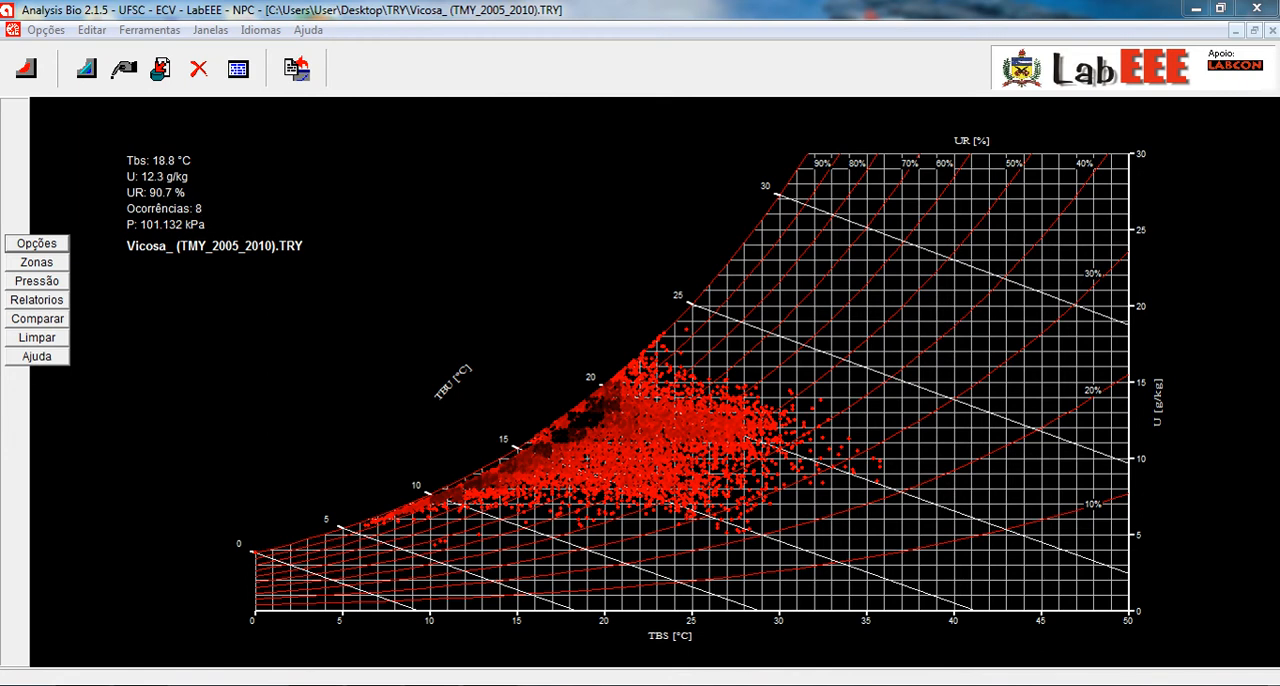
- Check the dates and times of occurrence for a data point near 19.5 °C dry-bulb temperature, and close the list
{"action": "left_click", "coordinate": [583, 424]}
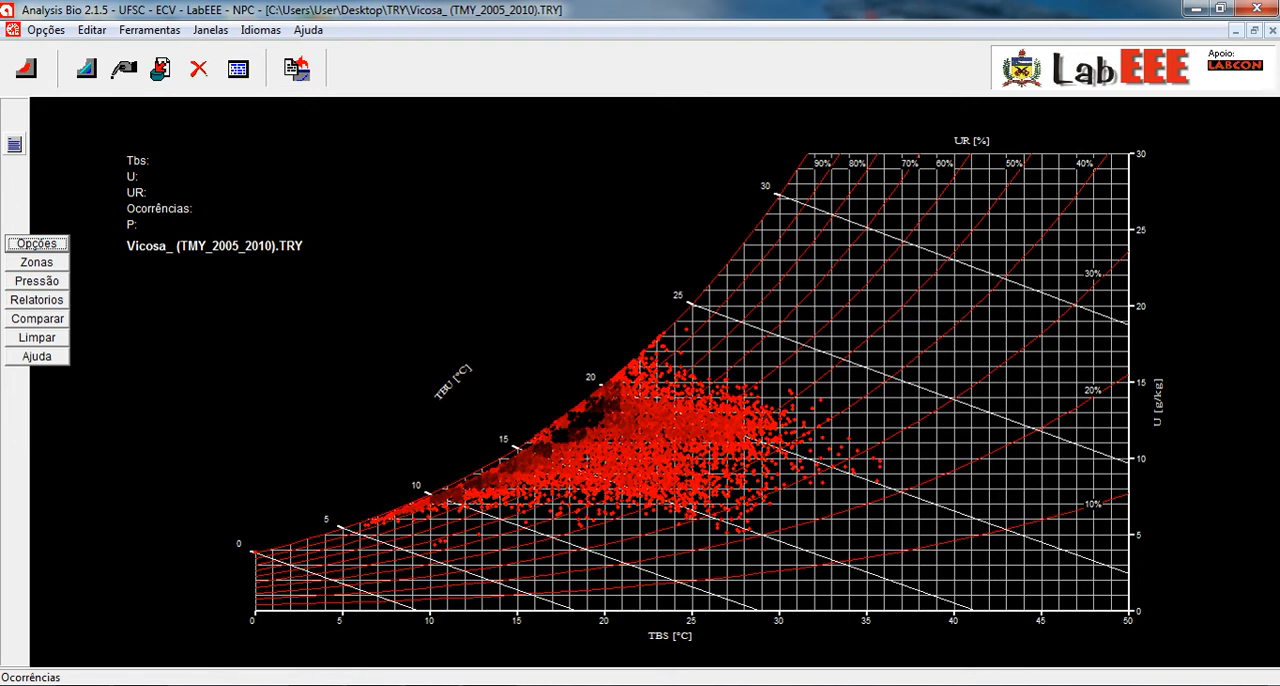
{"action": "left_click", "coordinate": [14, 145]}
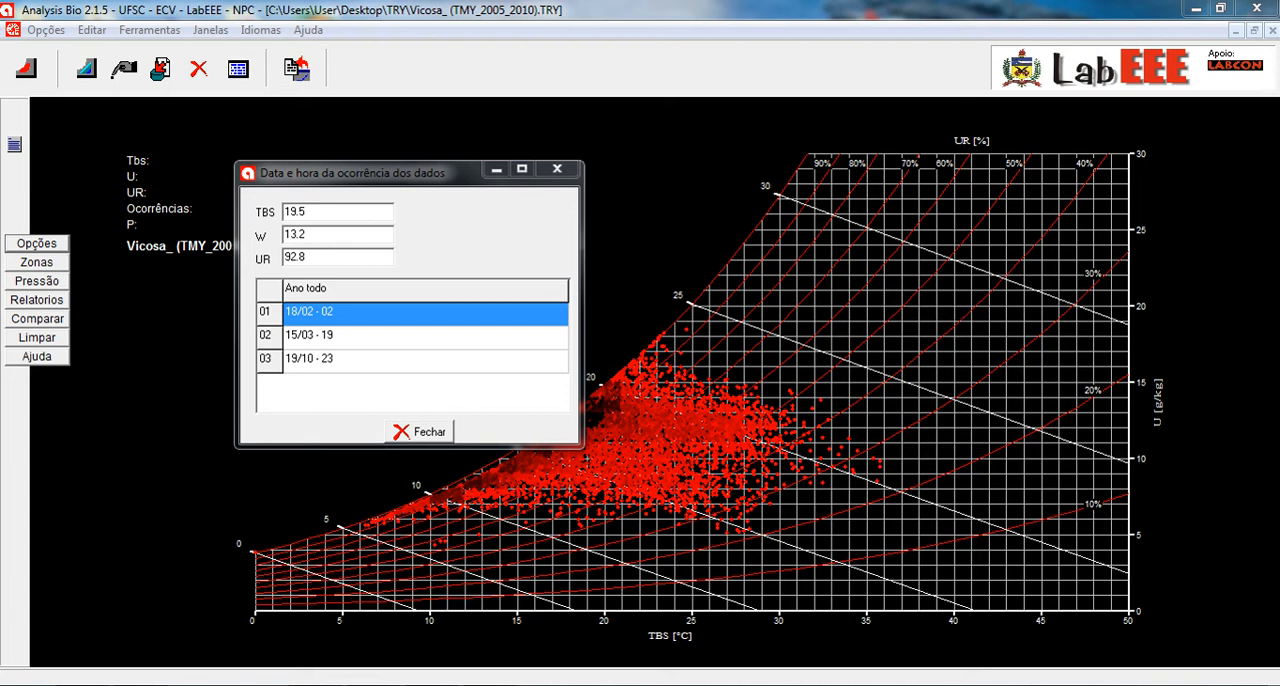
{"action": "left_click", "coordinate": [419, 431]}
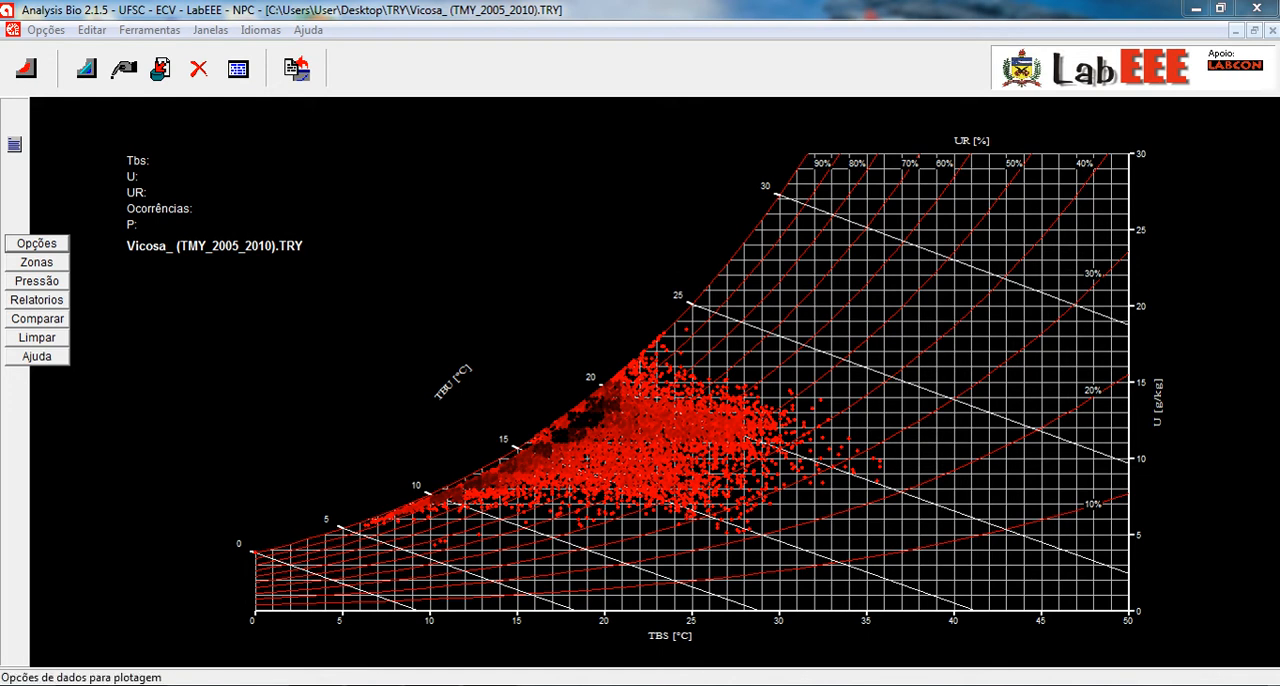
- Overlay the bioclimatic zones on the chart and generate the whole-year histogram and report
{"action": "left_click", "coordinate": [37, 262]}
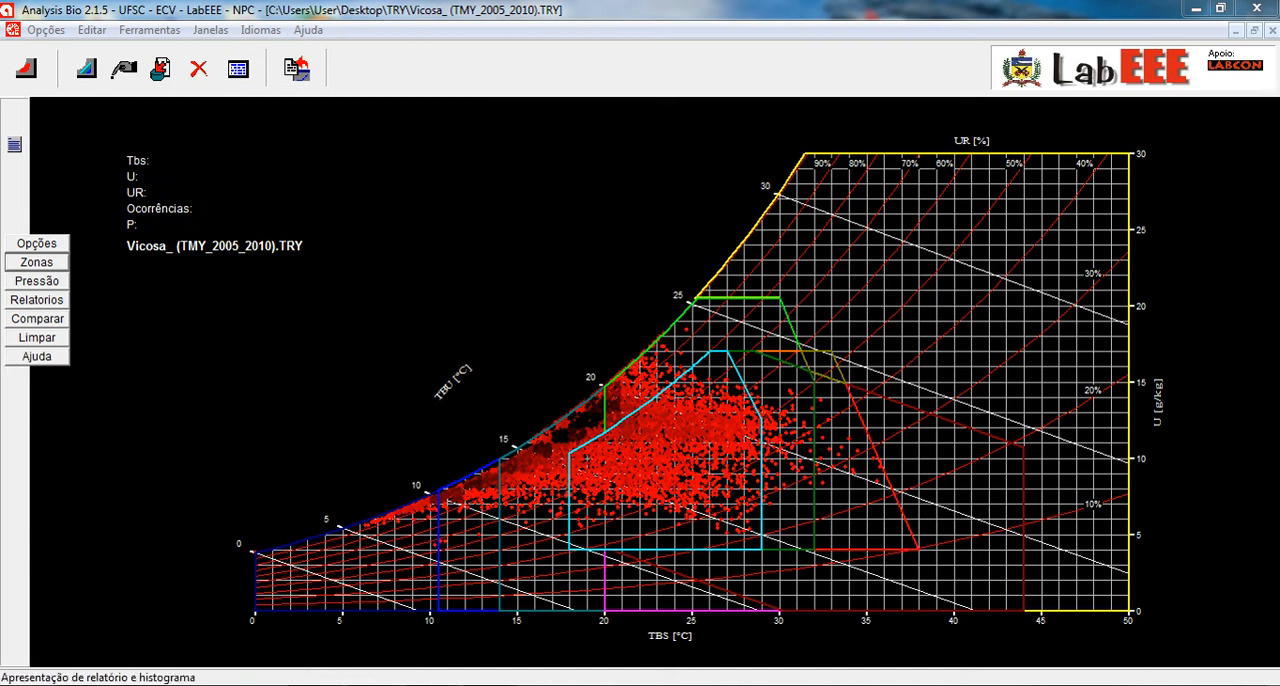
{"action": "left_click", "coordinate": [37, 300]}
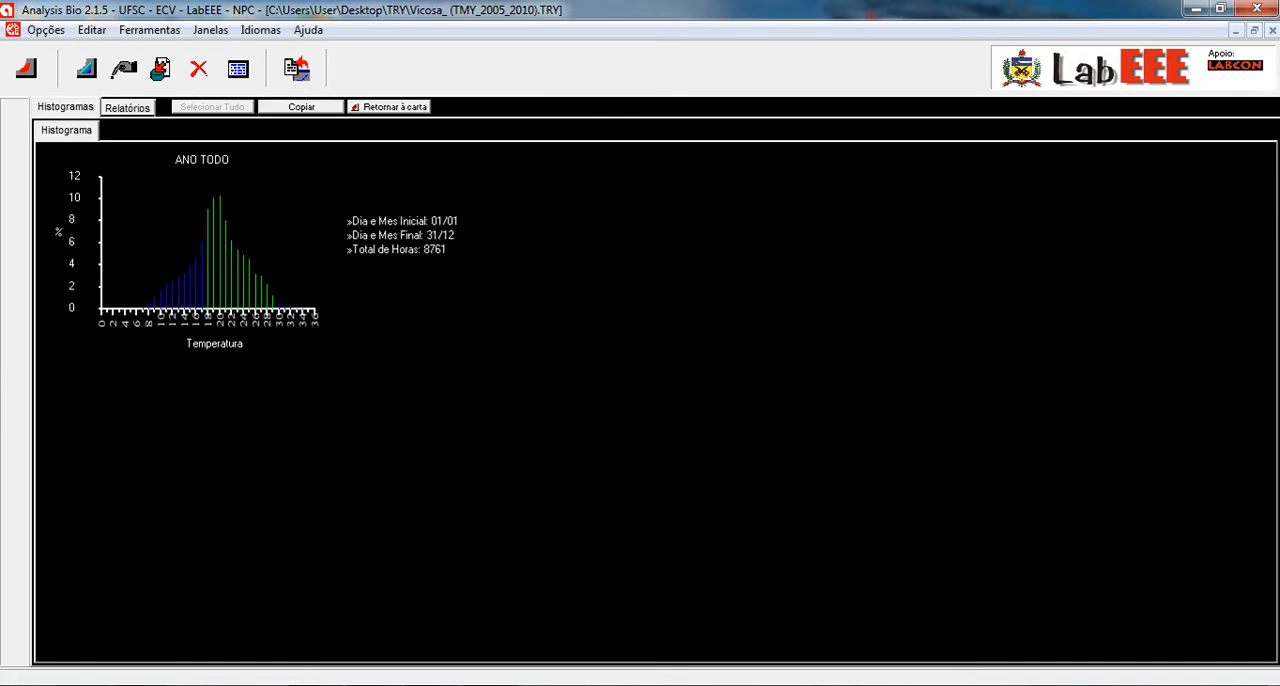
- Examine the whole-year text report, from the general comfort percentages down to the per-zone and shading sections
{"action": "left_click", "coordinate": [127, 108]}
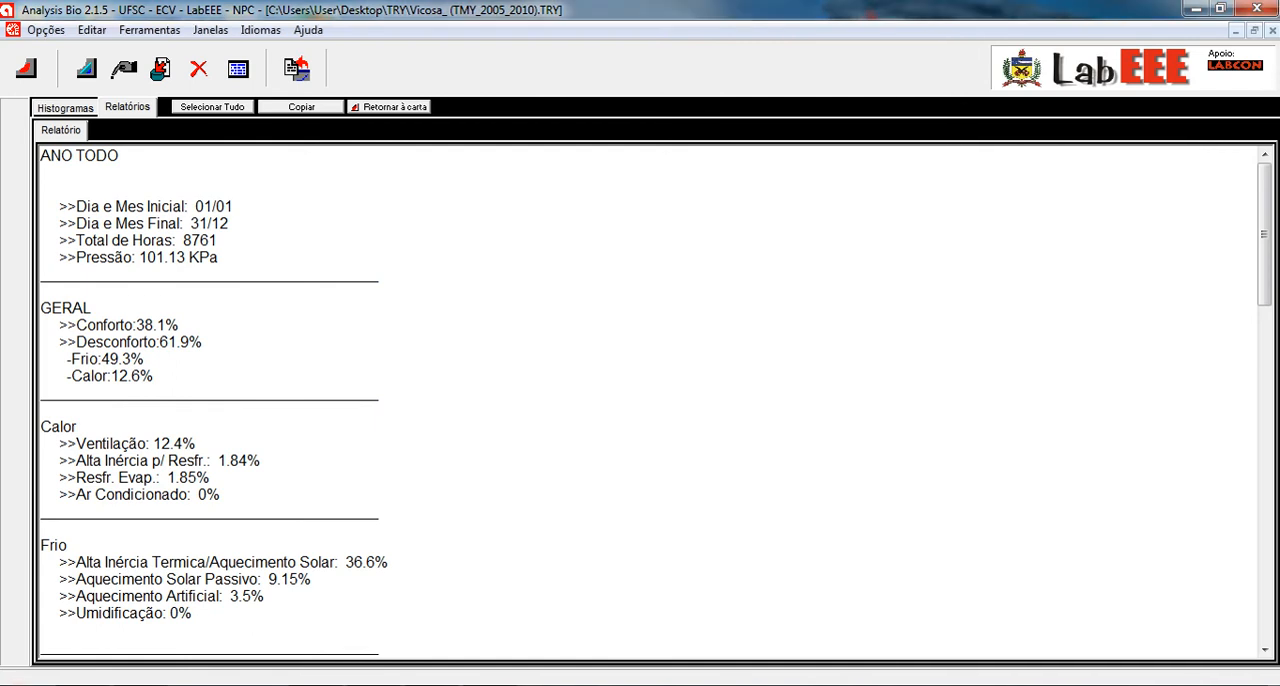
{"action": "scroll", "coordinate": [648, 400], "scroll_direction": "down", "scroll_amount": 6}
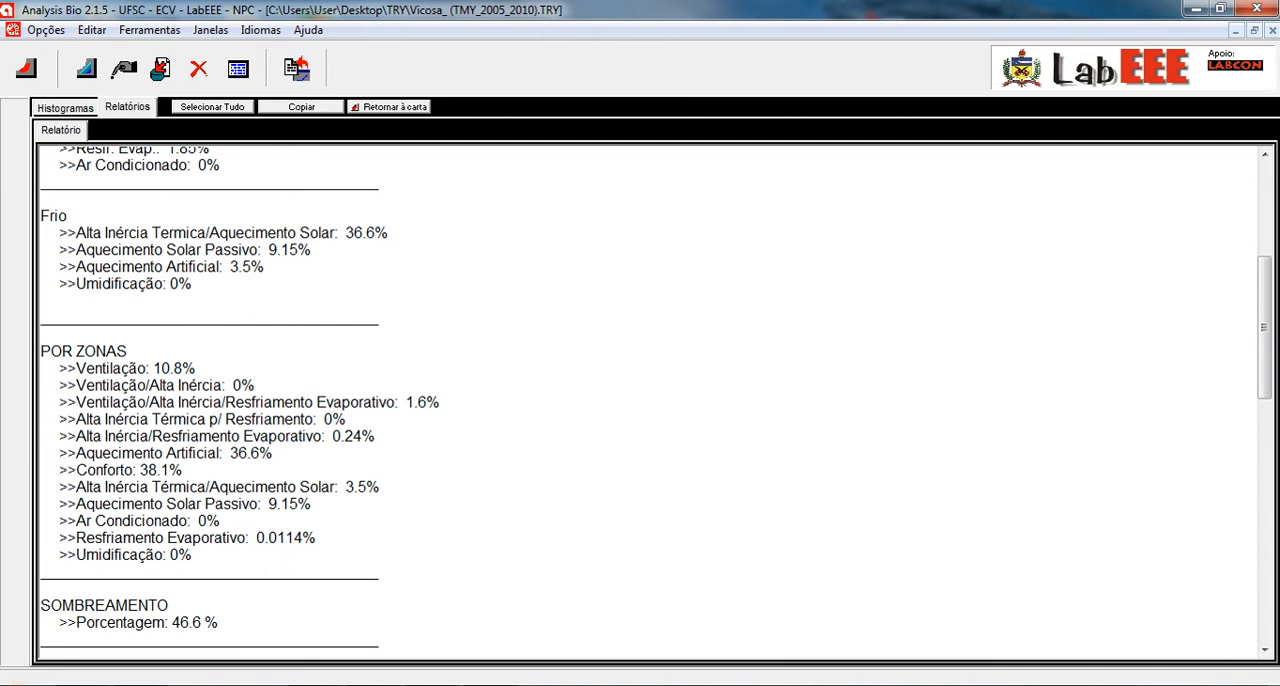
{"action": "left_click_drag", "start_coordinate": [200, 556], "coordinate": [290, 589]}
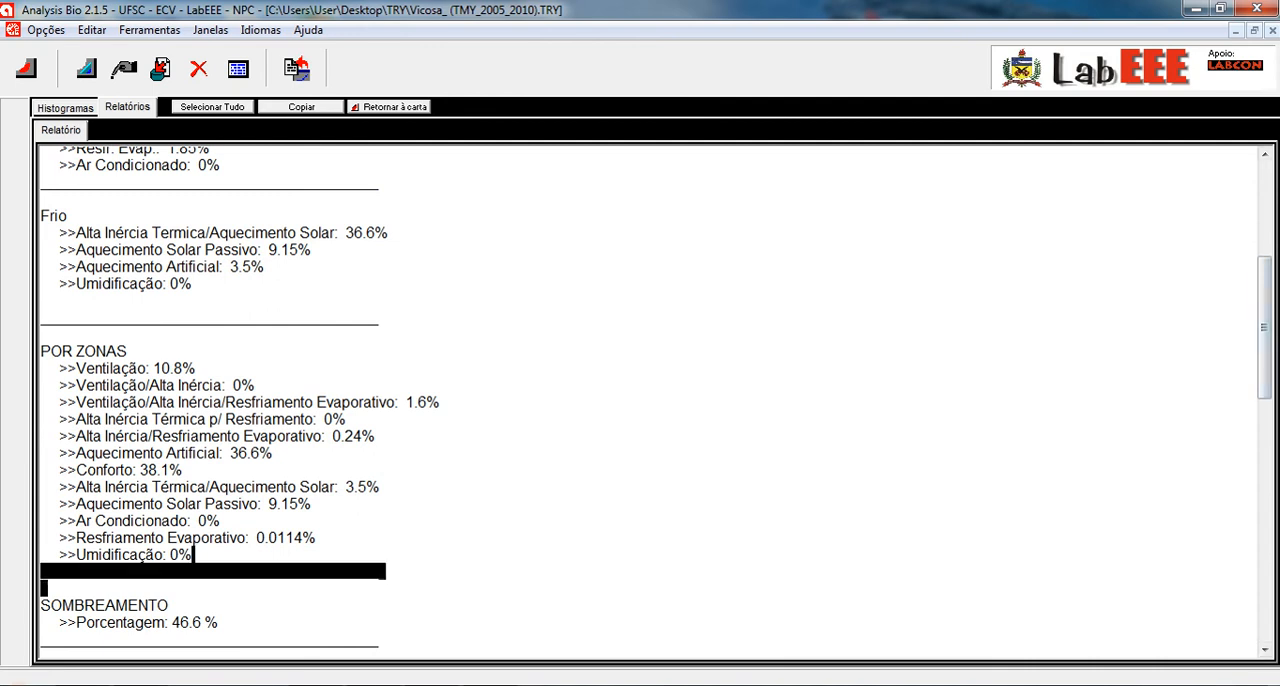
- Examine the whole-year report's per-zone strategies, shading percentage and monthly temperature amplitudes, and return to its beginning
{"action": "left_click", "coordinate": [314, 504]}
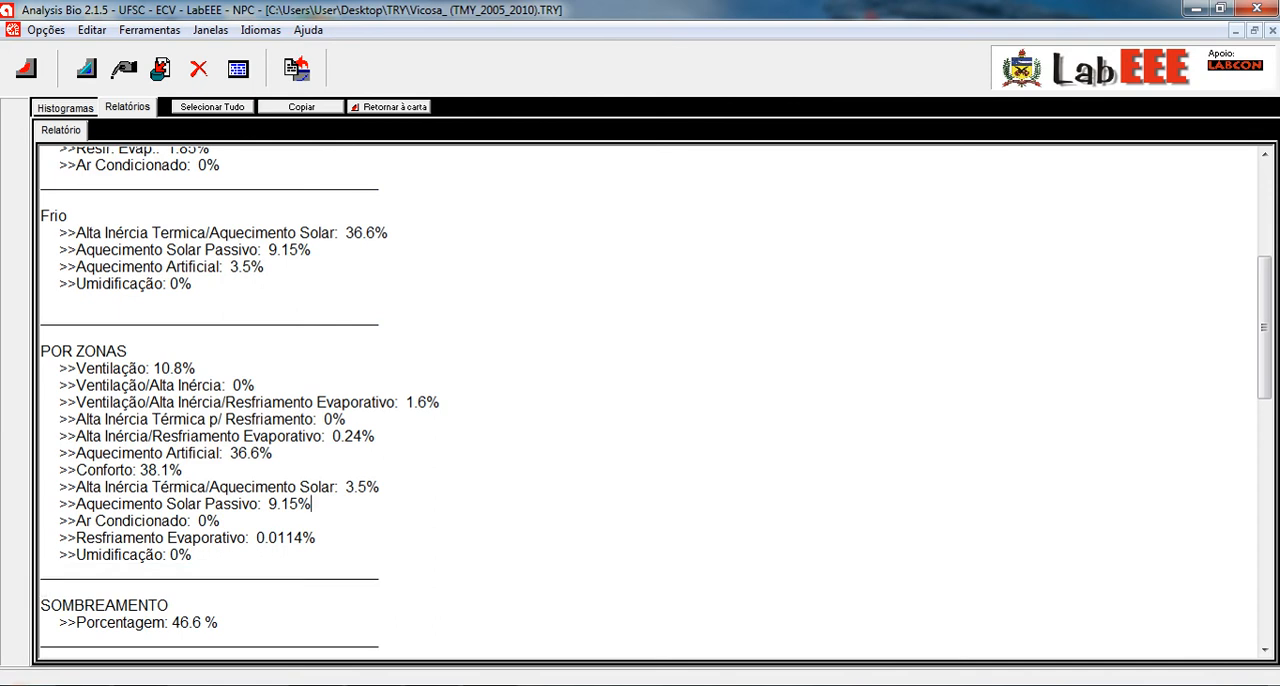
{"action": "scroll", "coordinate": [656, 401], "scroll_direction": "down", "scroll_amount": 2}
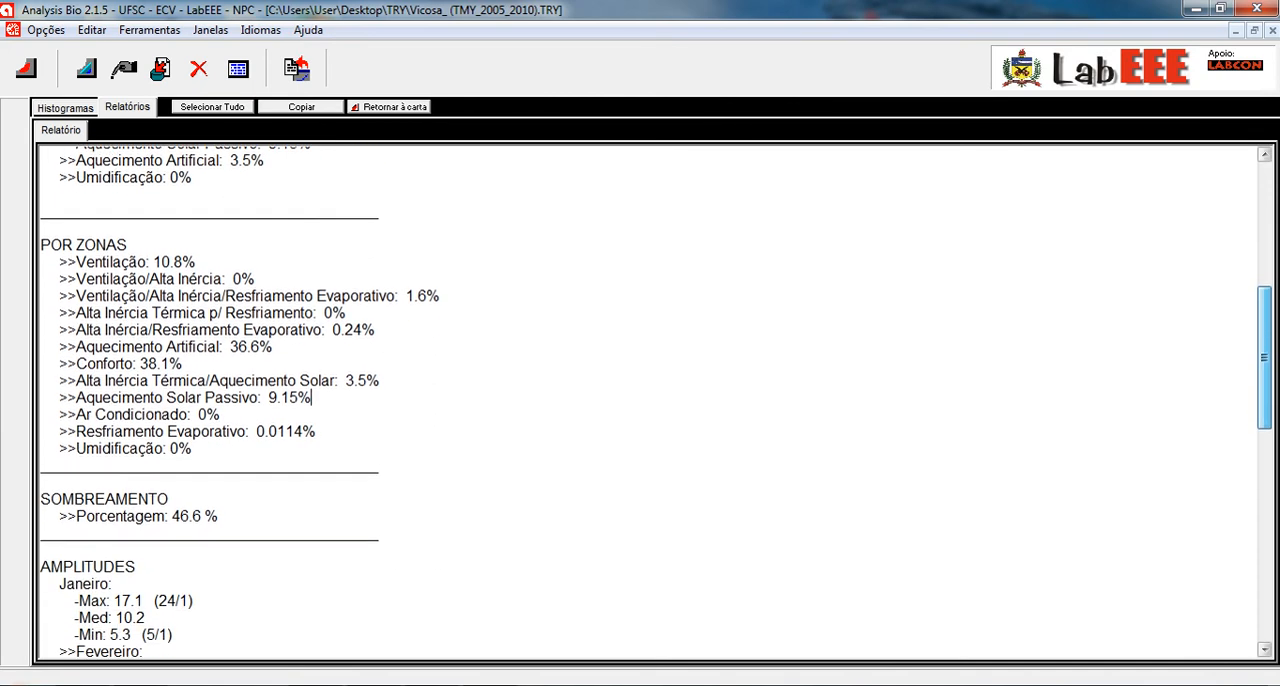
{"action": "scroll", "coordinate": [656, 401], "scroll_direction": "down", "scroll_amount": 2}
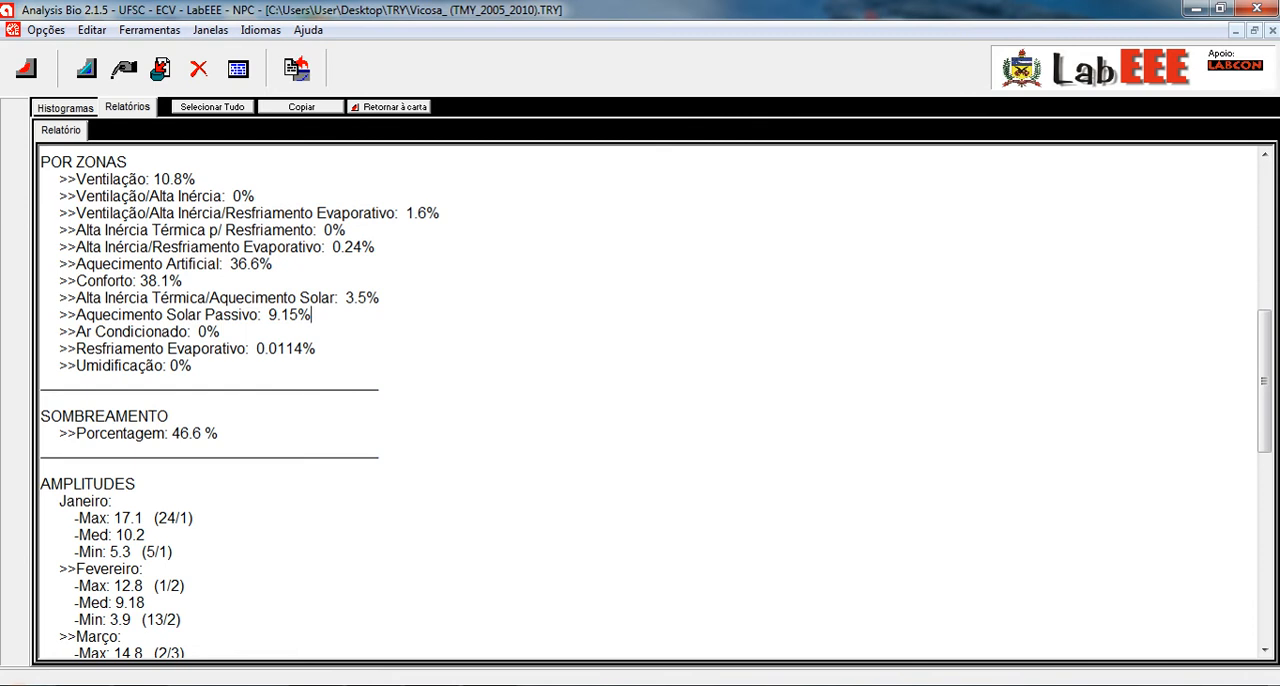
{"action": "left_click_drag", "start_coordinate": [1265, 381], "coordinate": [1265, 409]}
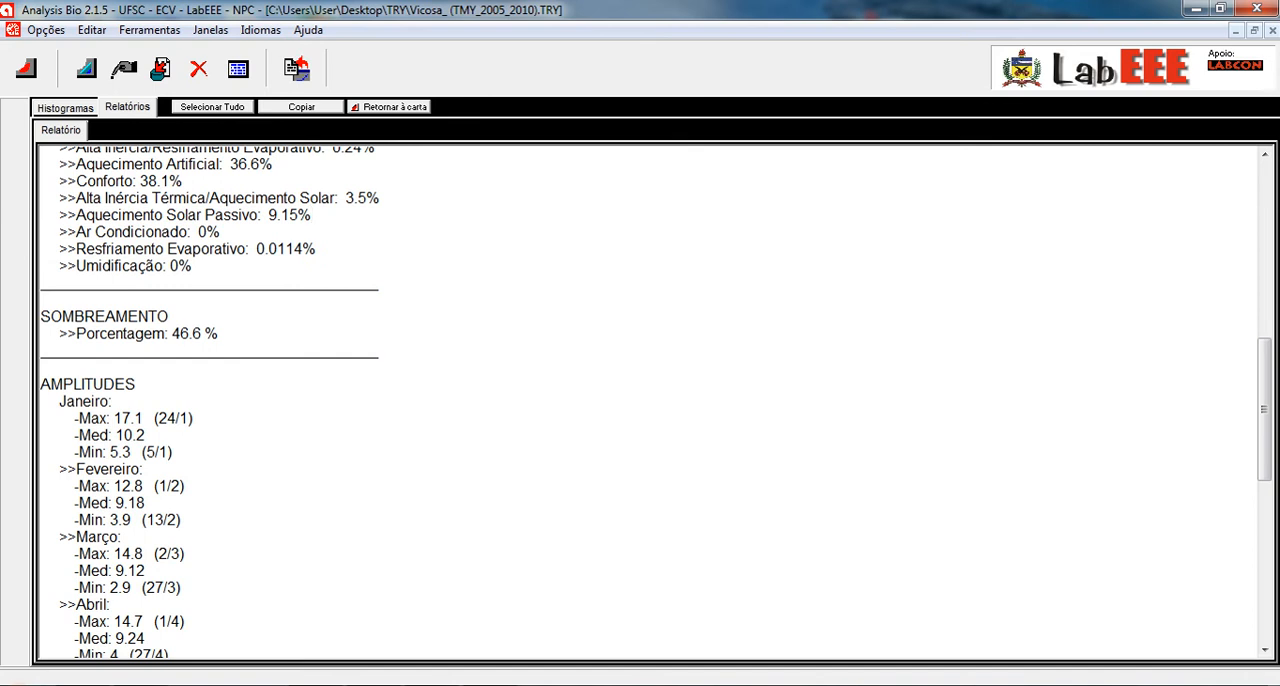
{"action": "mouse_move", "coordinate": [148, 503]}
{"action": "left_mouse_down"}
{"action": "mouse_move", "coordinate": [188, 520]}
{"action": "mouse_move", "coordinate": [150, 505]}
{"action": "left_mouse_up"}
{"action": "scroll", "coordinate": [640, 400], "scroll_direction": "down", "scroll_amount": 4}
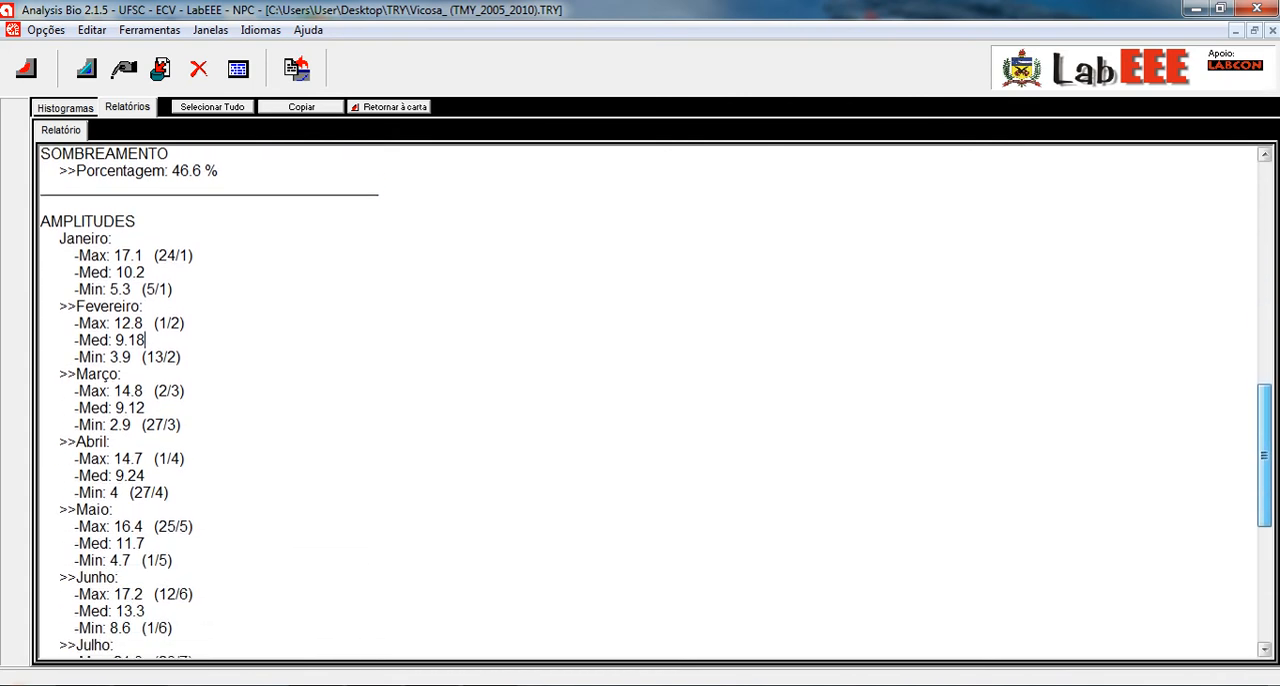
{"action": "scroll", "coordinate": [640, 400], "scroll_direction": "down", "scroll_amount": 2}
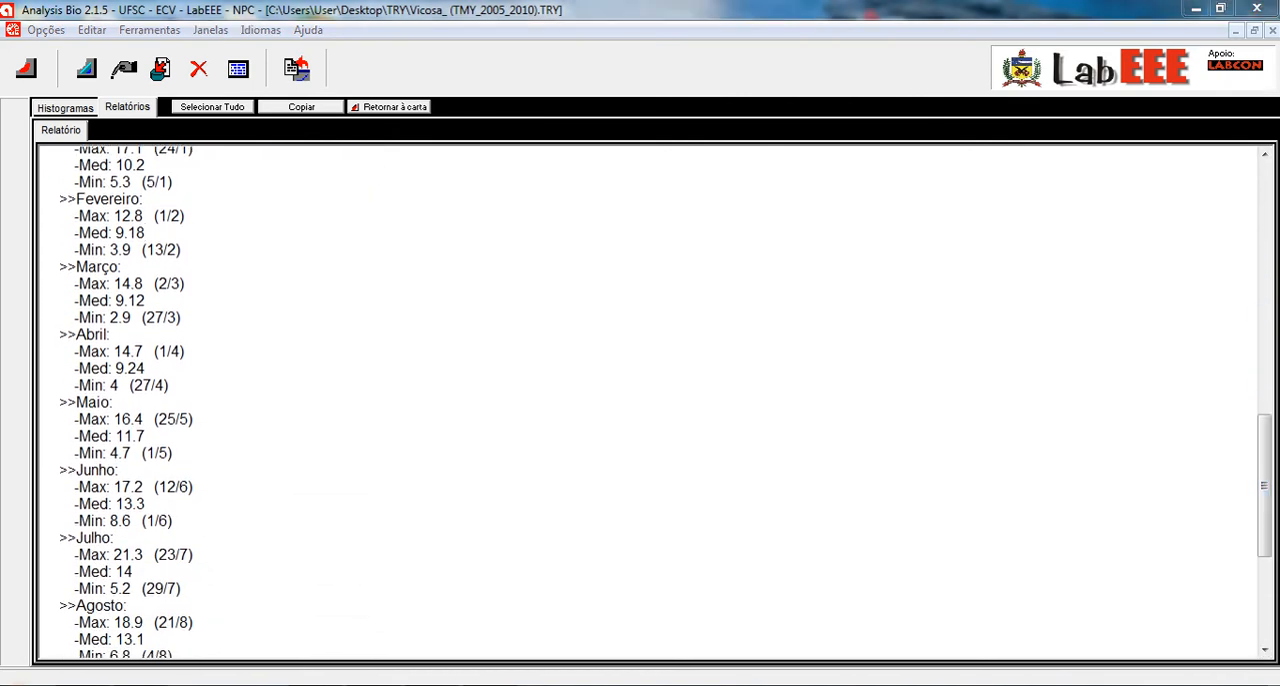
{"action": "scroll", "coordinate": [640, 400], "scroll_direction": "up", "scroll_amount": 12}
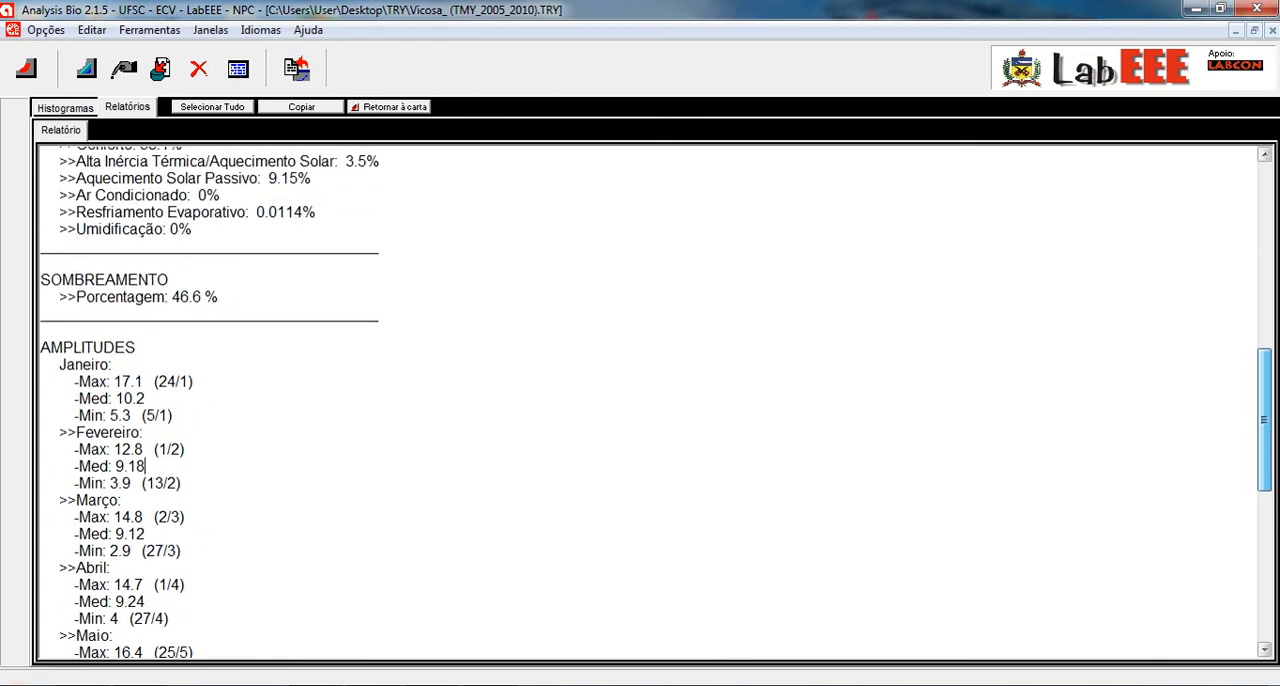
{"action": "scroll", "coordinate": [640, 400], "scroll_direction": "up", "scroll_amount": 4}
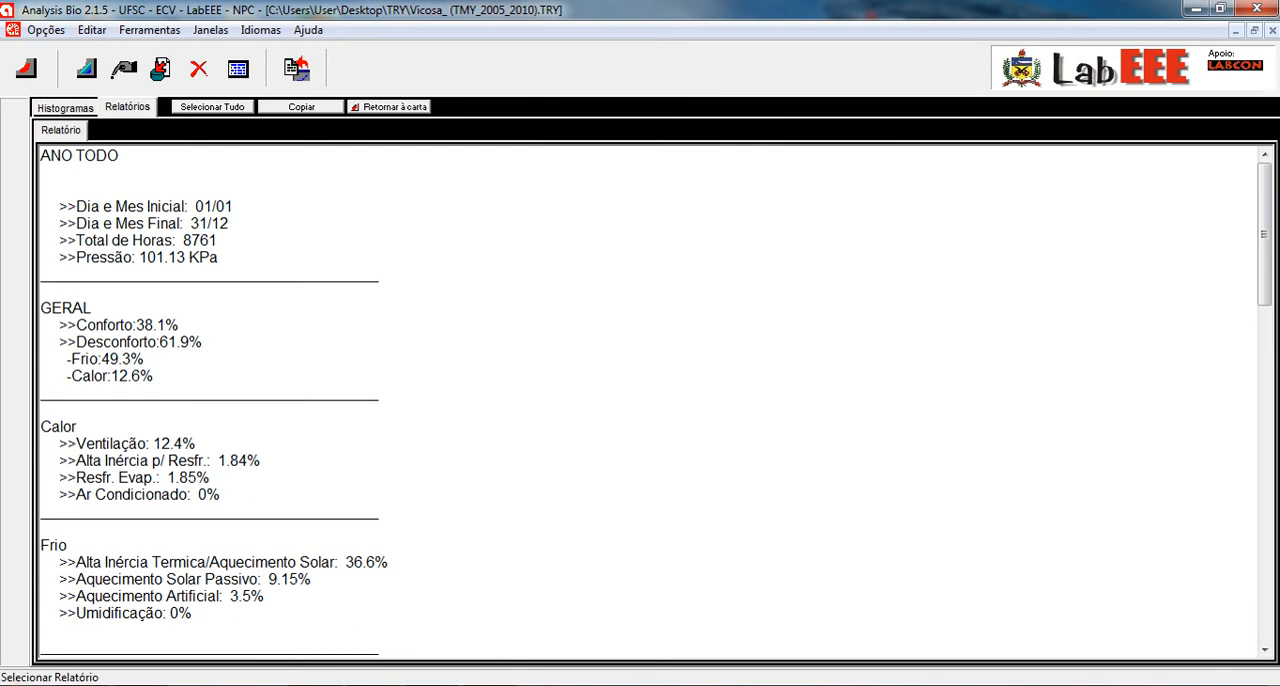
- Copy the entire whole-year report into a blank Word document, look through it, and close Word without saving
{"action": "left_click", "coordinate": [211, 107]}
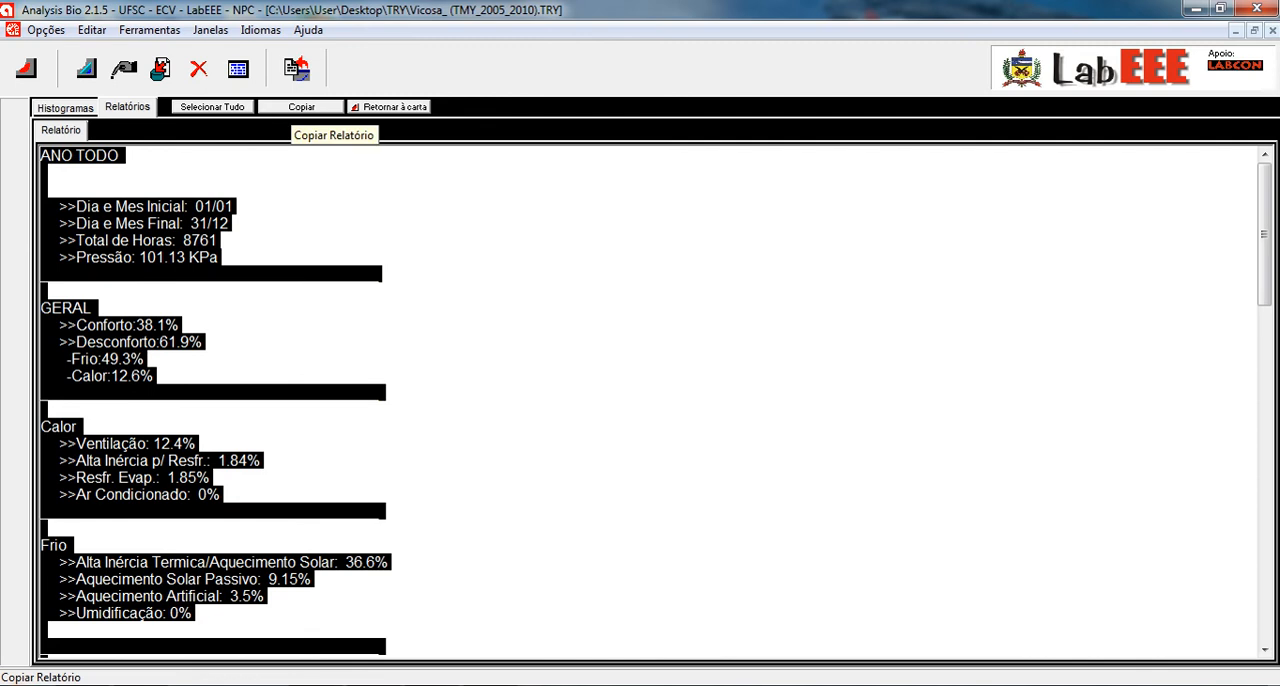
{"action": "left_click", "coordinate": [301, 107]}
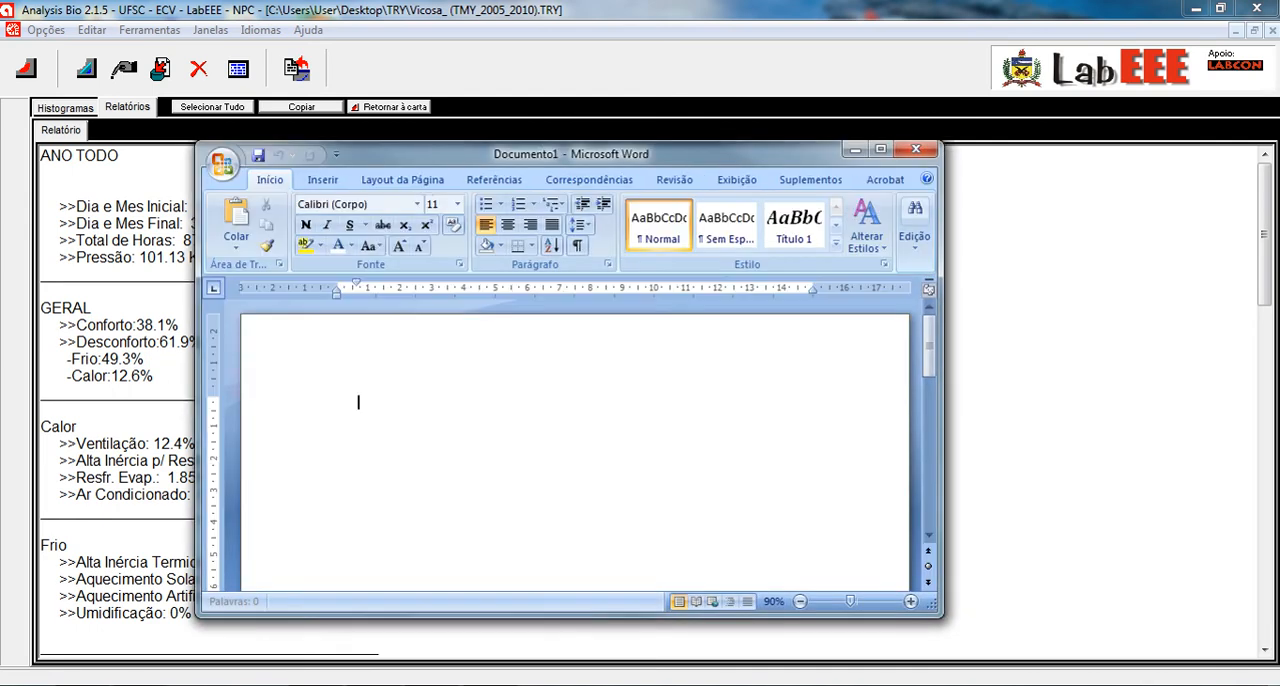
{"action": "left_click", "coordinate": [880, 148]}
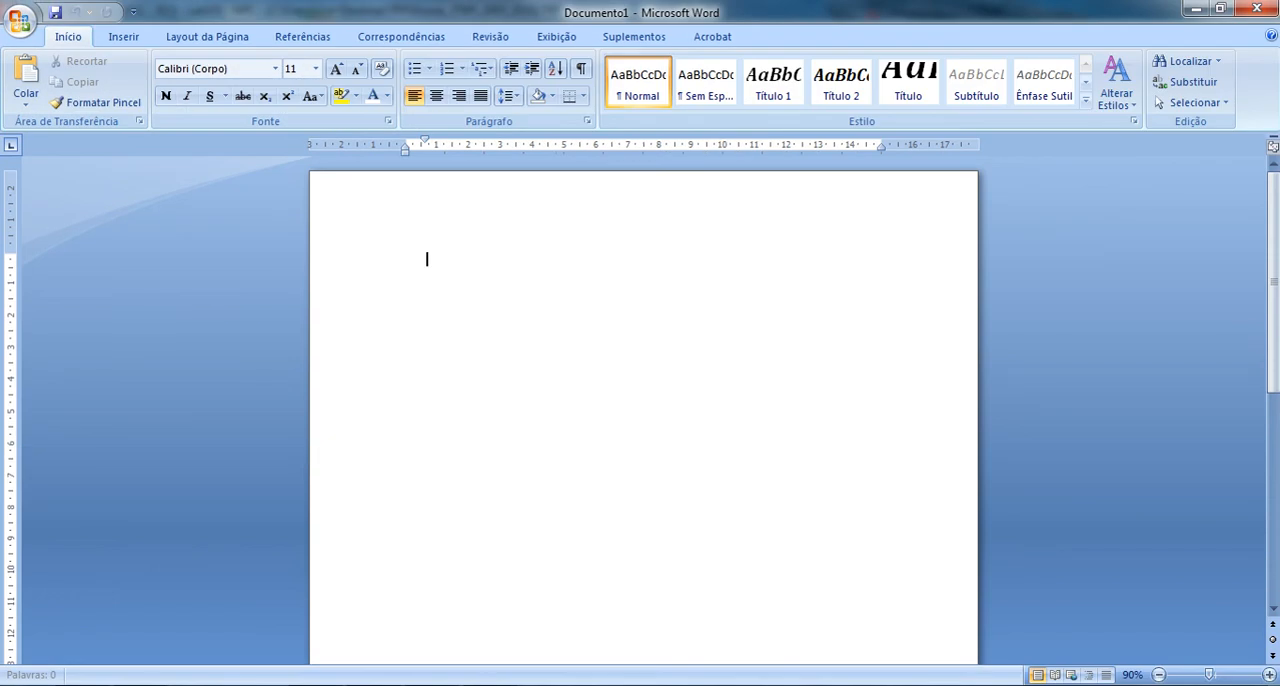
{"action": "key", "text": "ctrl+v"}
{"action": "scroll", "coordinate": [643, 410], "scroll_direction": "up", "scroll_amount": 10}
{"action": "scroll", "coordinate": [643, 410], "scroll_direction": "up", "scroll_amount": 15}
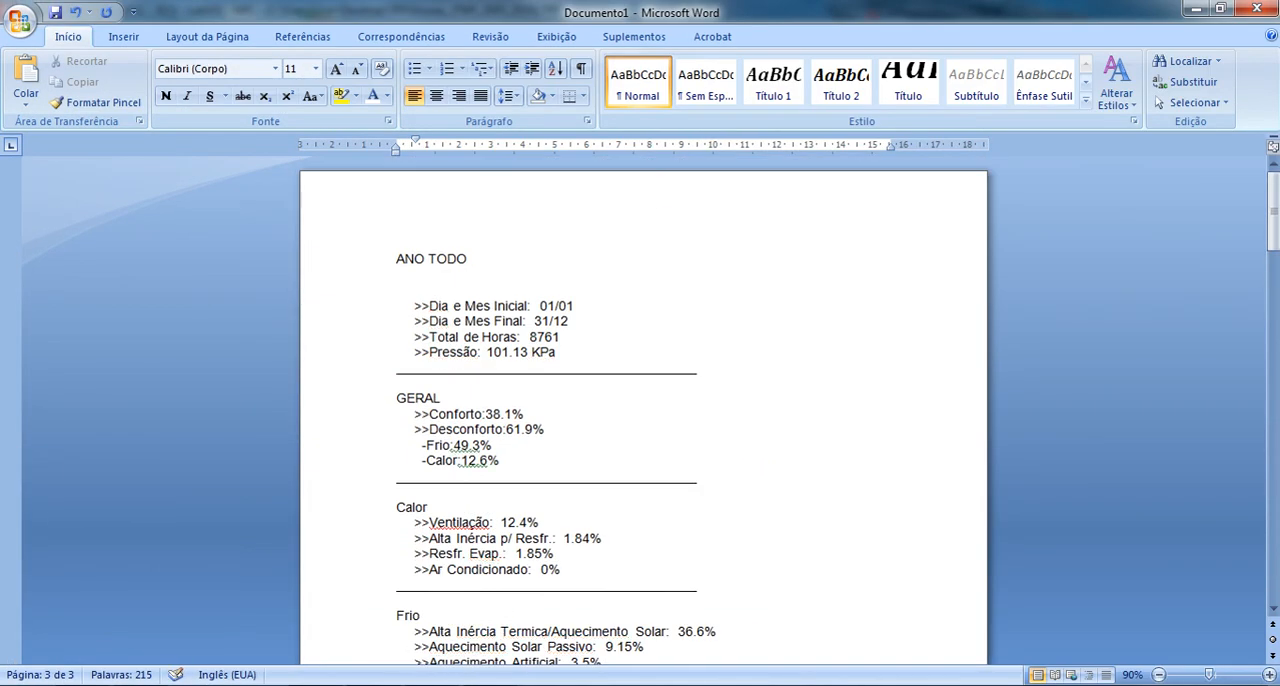
{"action": "scroll", "coordinate": [643, 410], "scroll_direction": "down", "scroll_amount": 20}
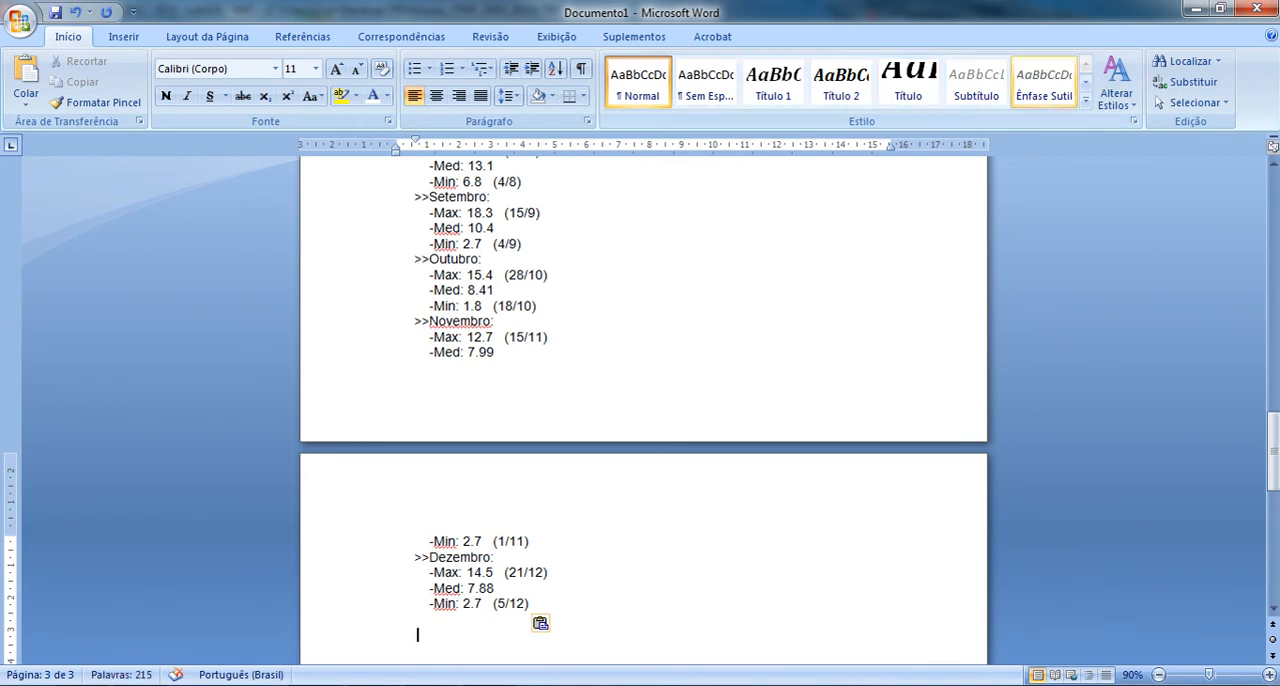
{"action": "key", "text": "alt+F4"}
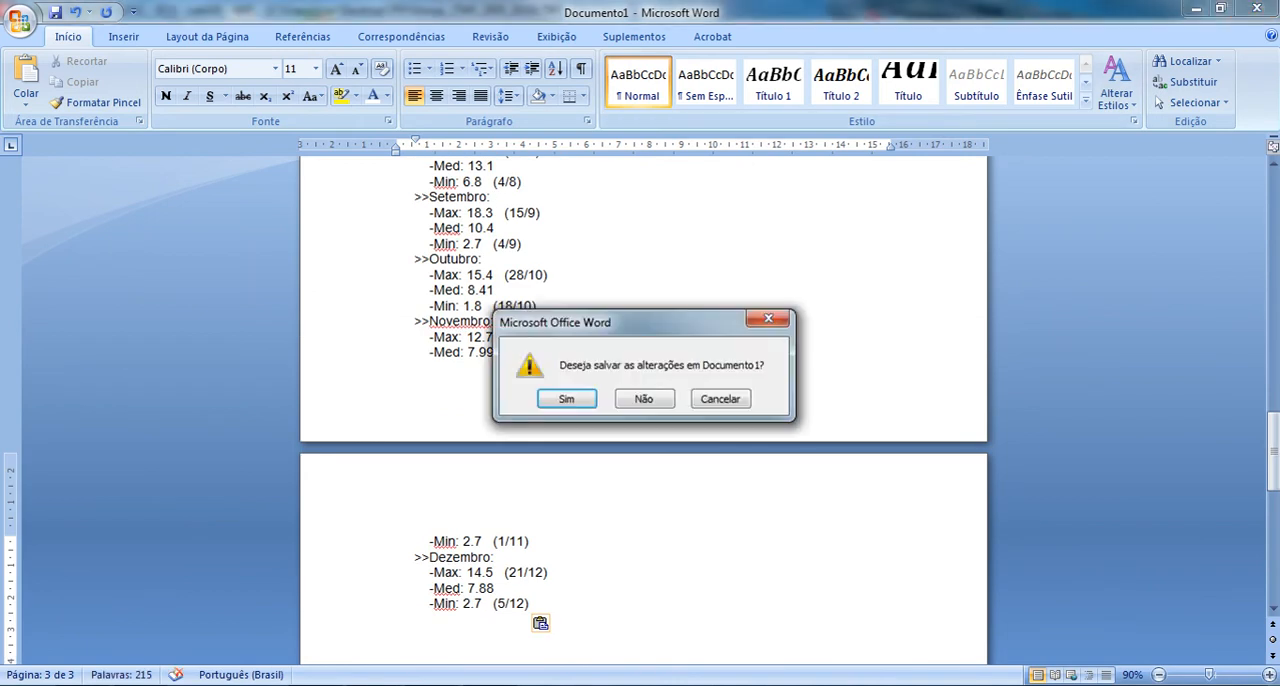
{"action": "key", "text": "n"}
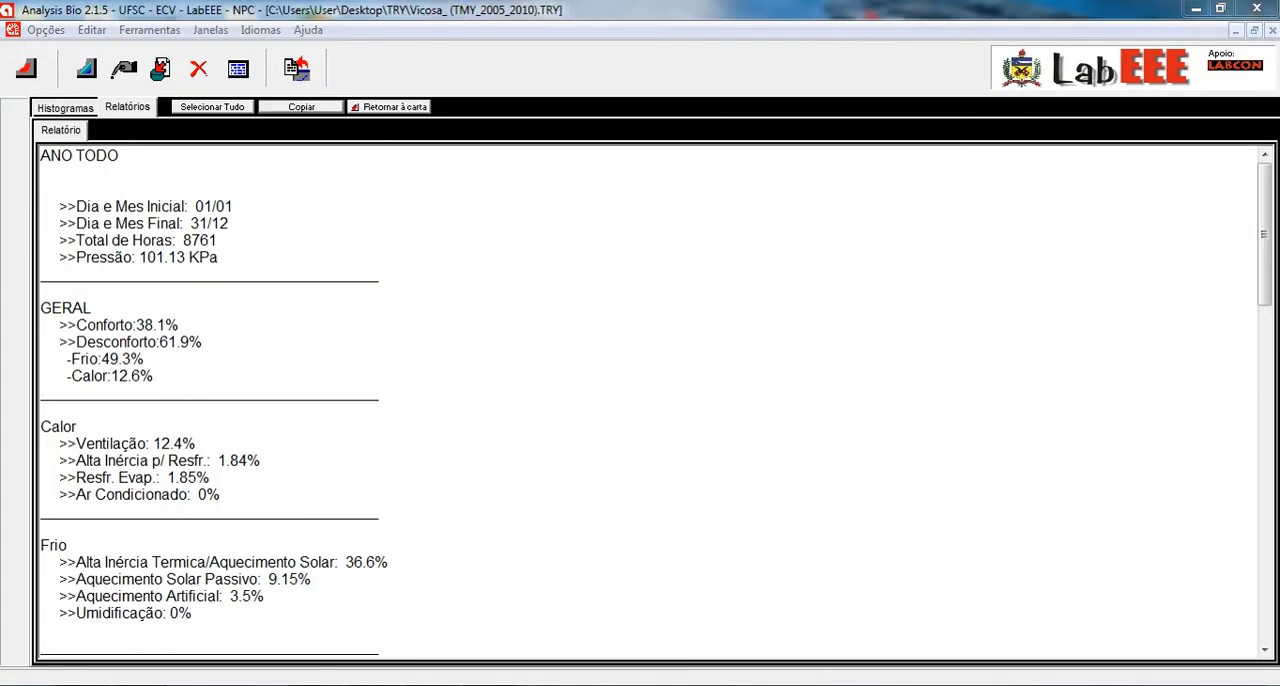
- View the whole-year histogram, return to the psychrometric chart and copy the chart image
{"action": "left_click", "coordinate": [65, 108]}
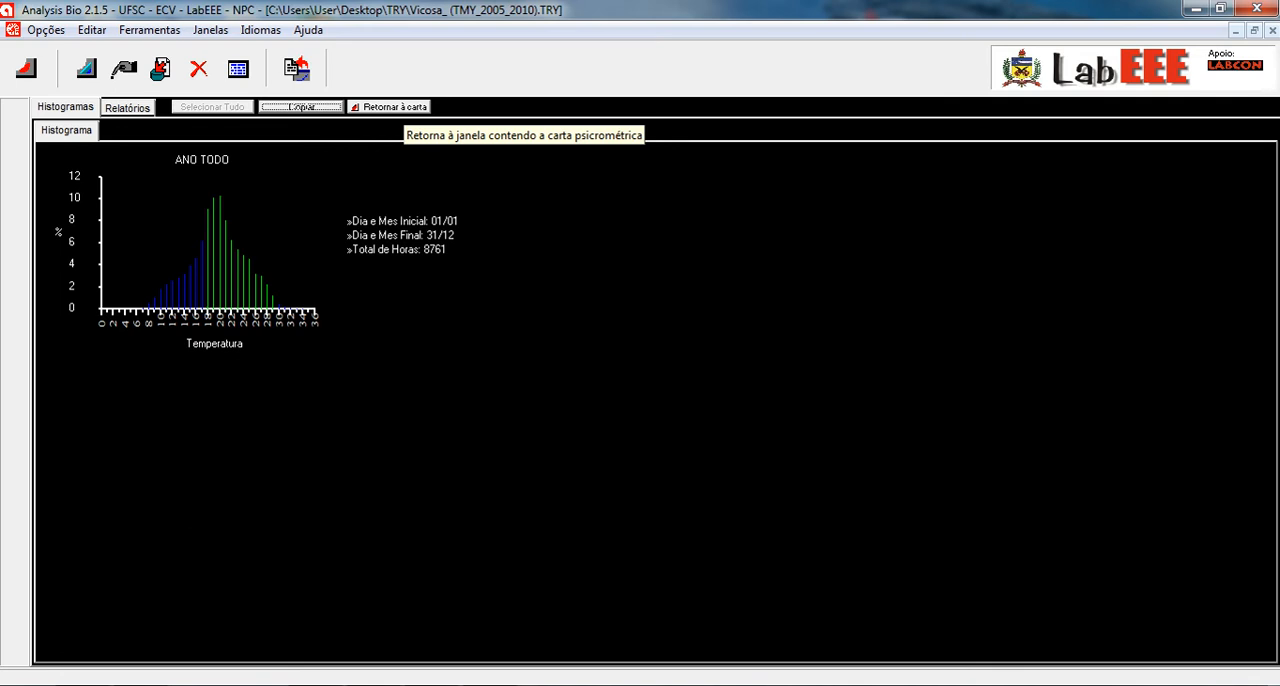
{"action": "left_click", "coordinate": [388, 106]}
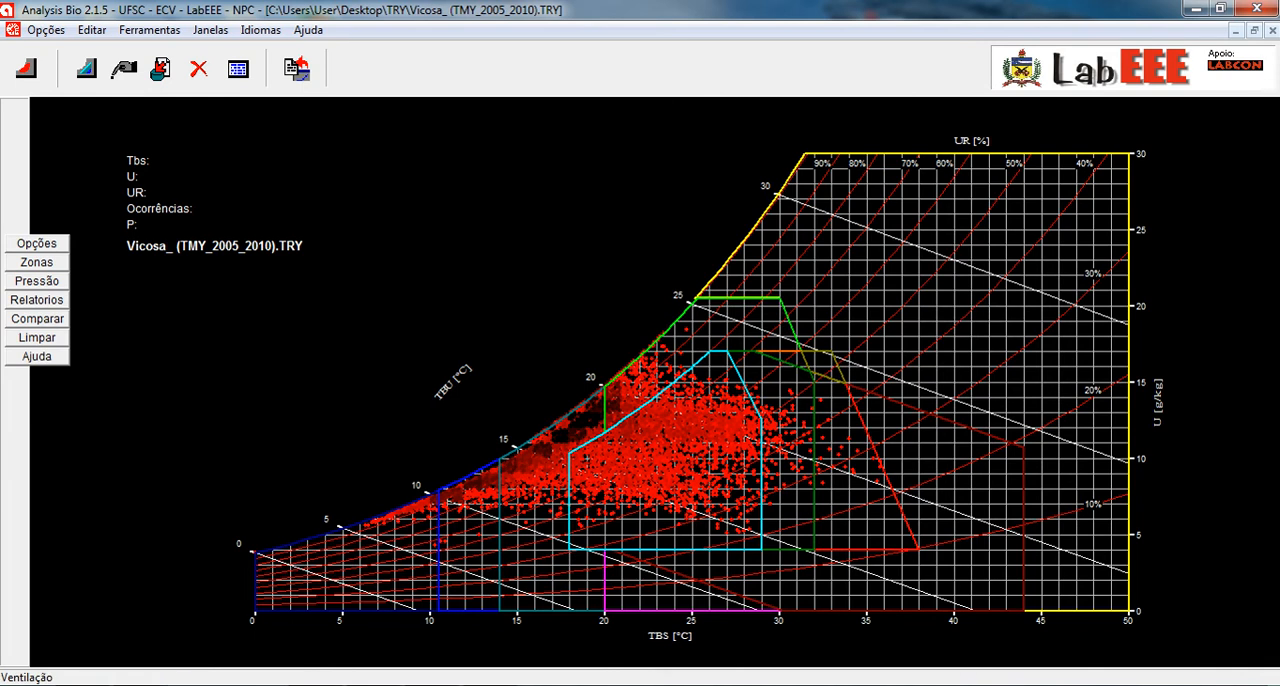
{"action": "left_click", "coordinate": [296, 68]}
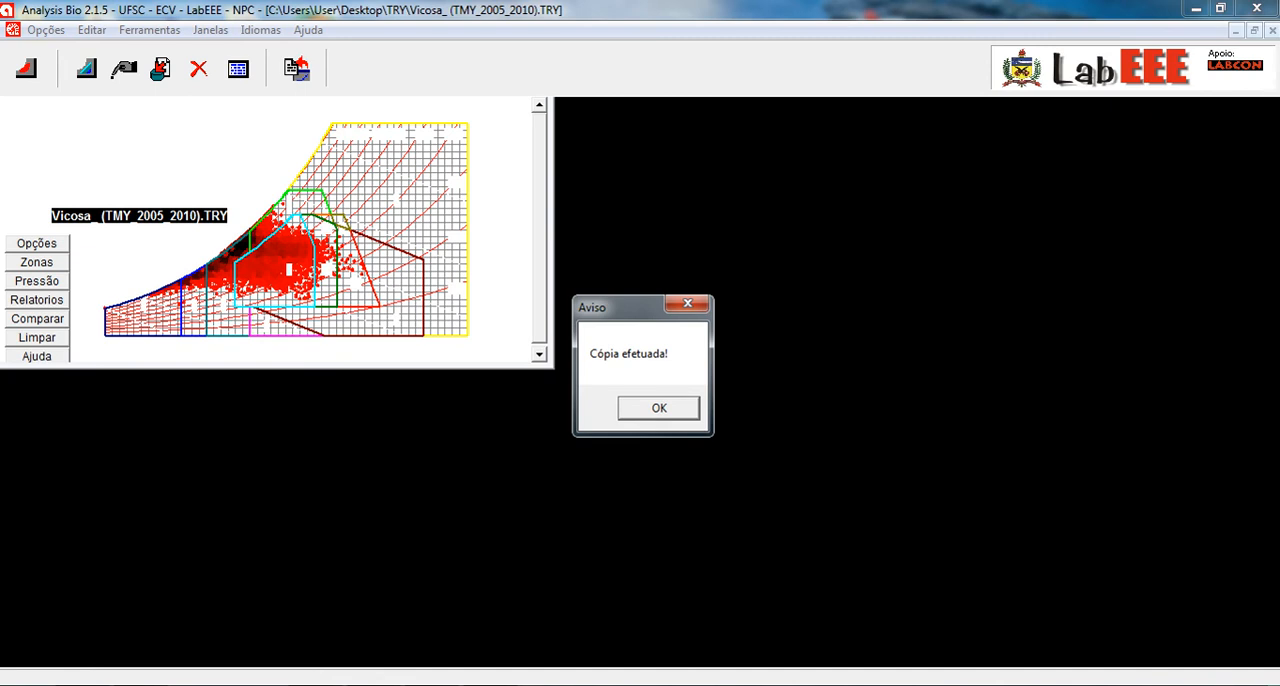
{"action": "left_click", "coordinate": [658, 408]}
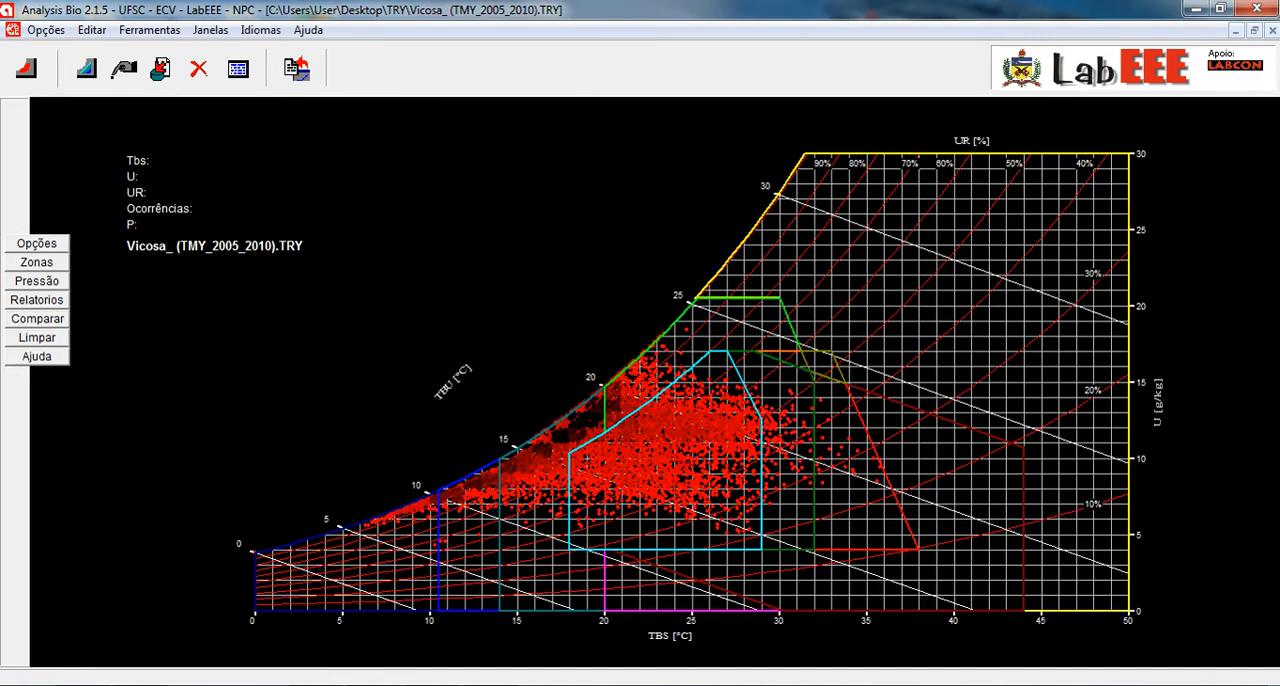
- Paste the copied chart into a blank Word document, view it at full window size, and close Word without saving
{"action": "key", "text": "alt+Tab"}
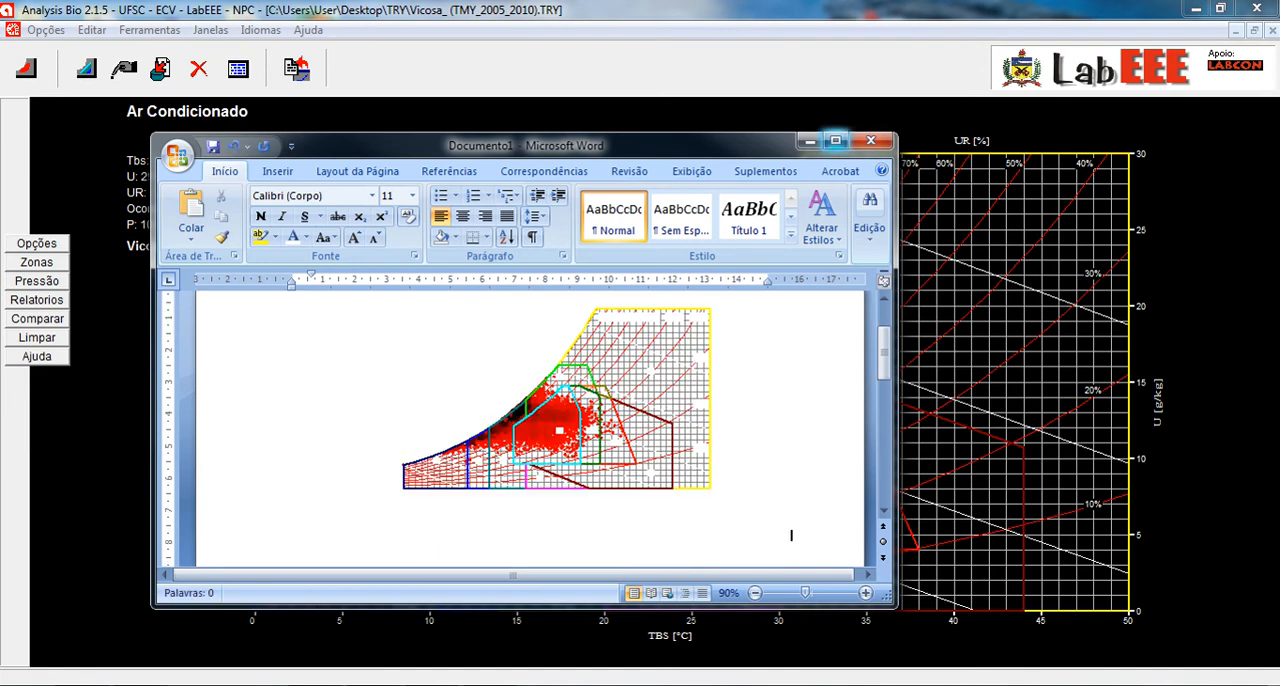
{"action": "left_click", "coordinate": [835, 140]}
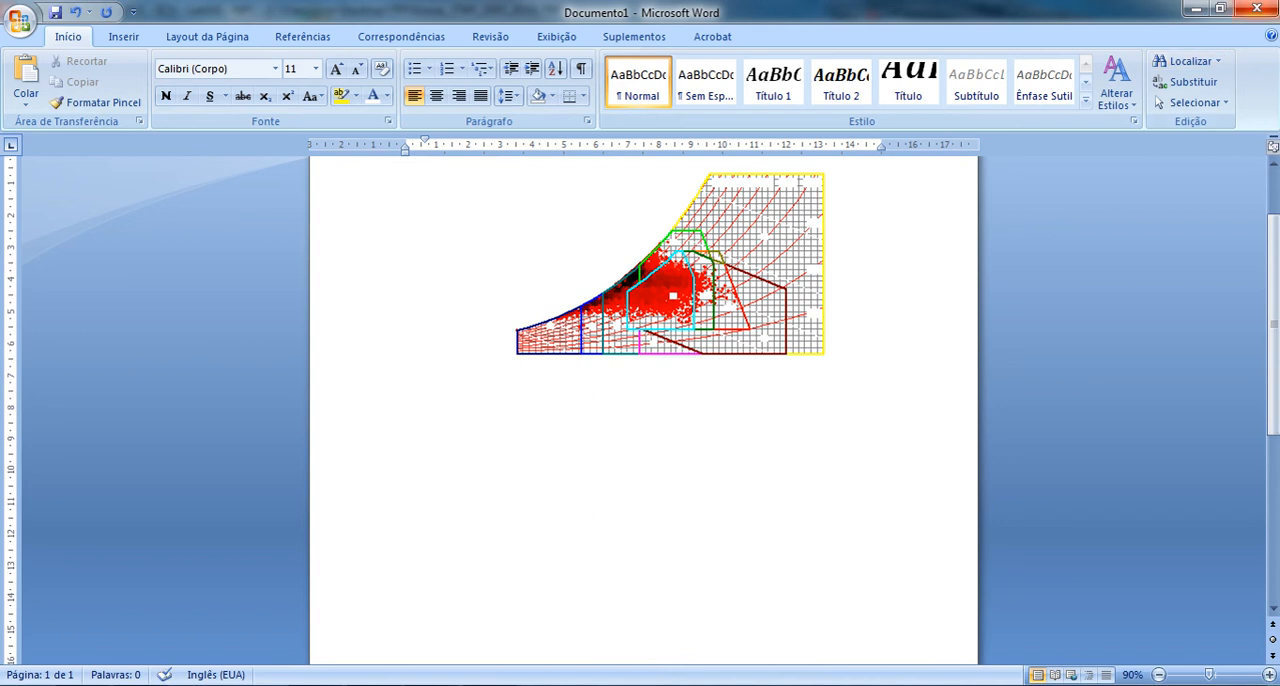
{"action": "left_click", "coordinate": [1257, 9]}
{"action": "left_click", "coordinate": [644, 398]}
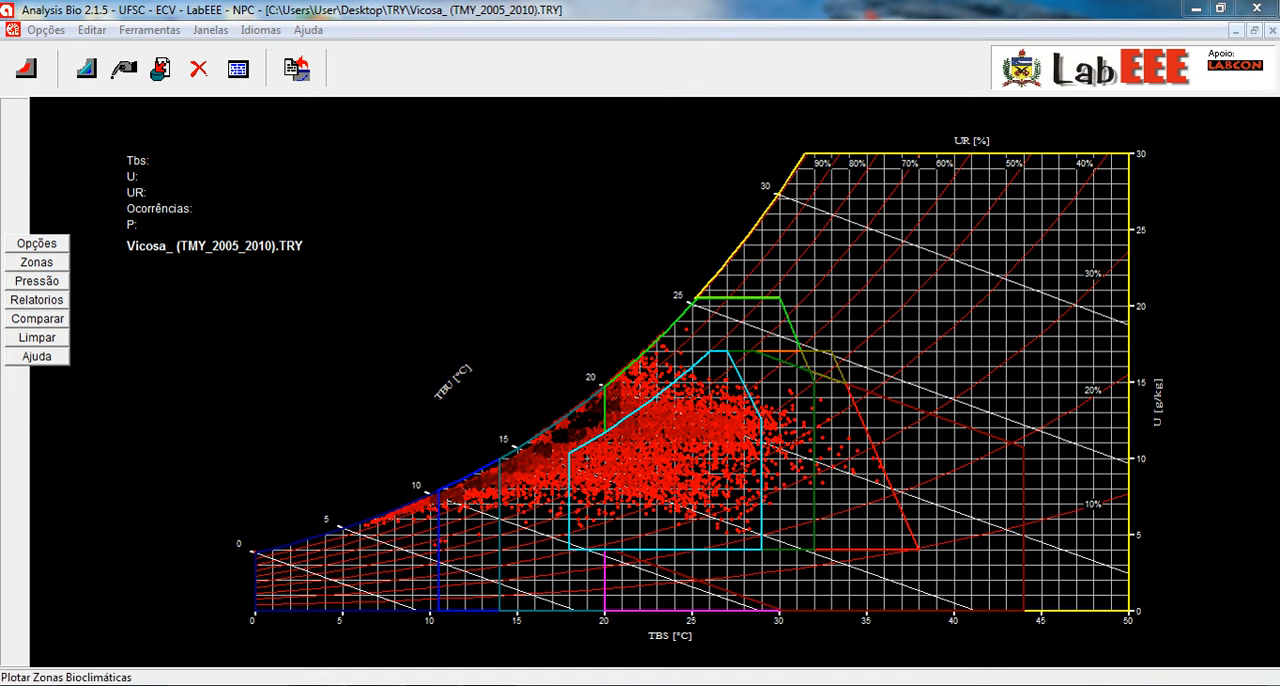
- Clear the plotted data and zones from the chart and plot the daily averages (Médias Diárias)
{"action": "left_click", "coordinate": [37, 337]}
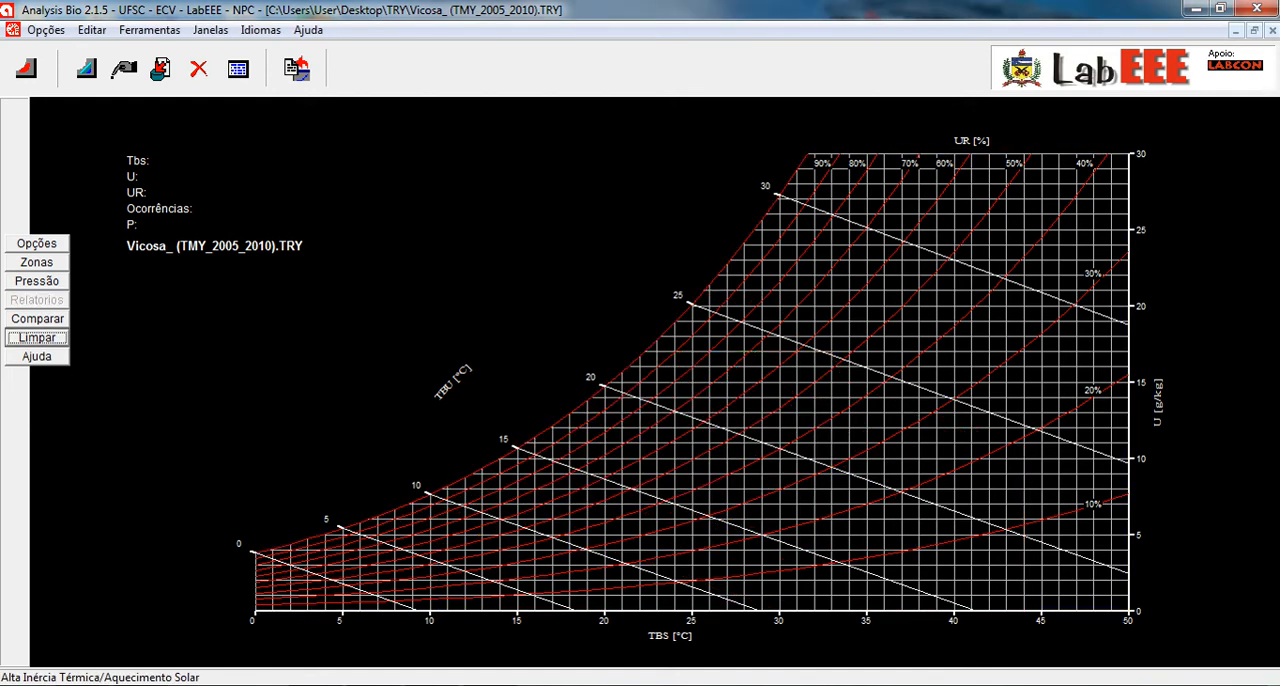
{"action": "left_click", "coordinate": [37, 243]}
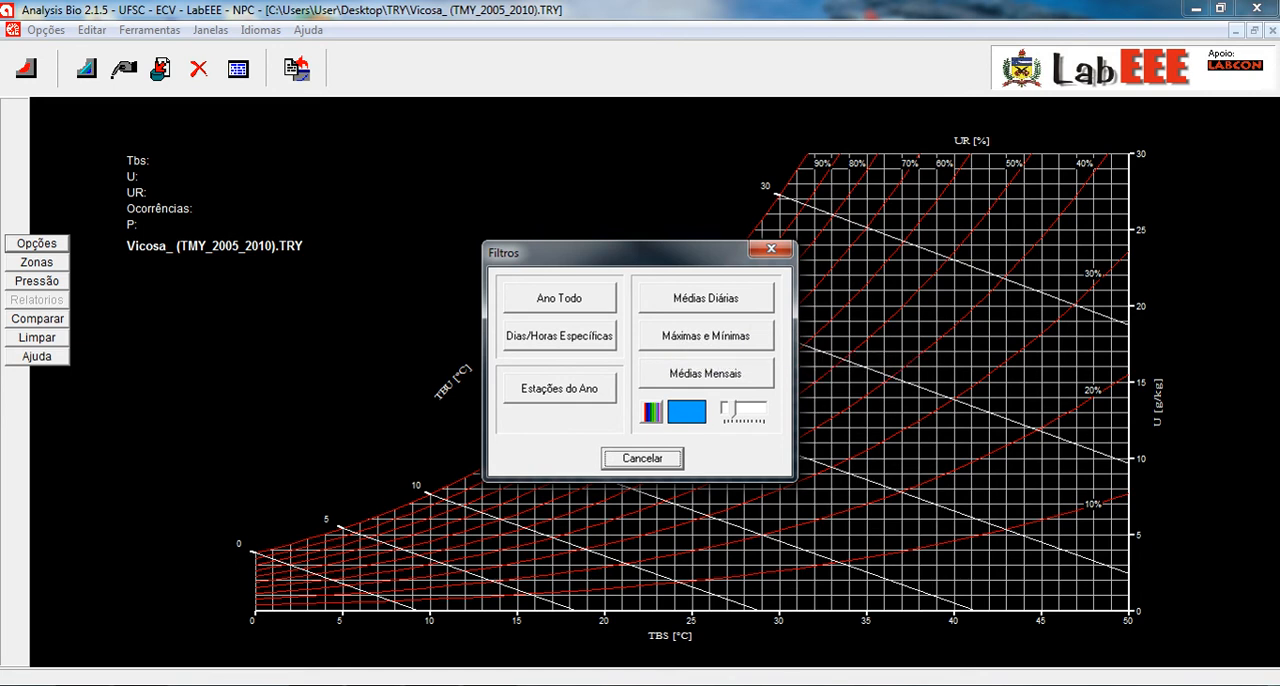
{"action": "left_click", "coordinate": [706, 298]}
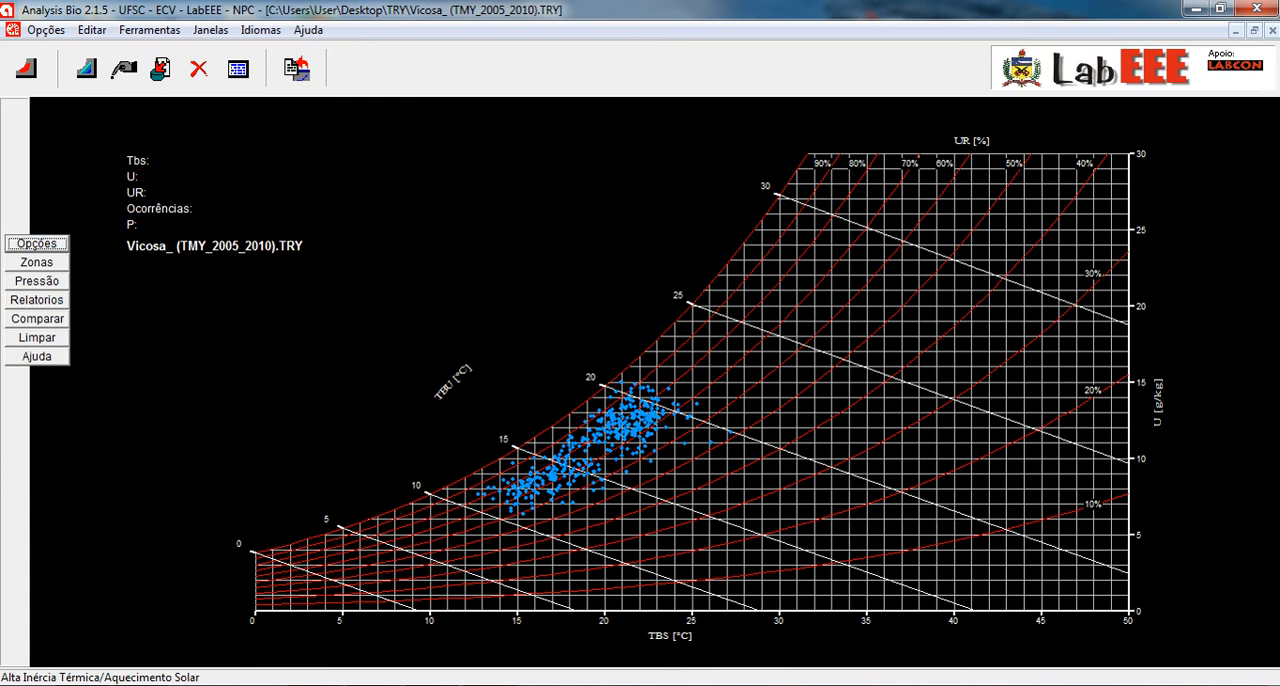
- Generate the daily-averages report, examine its comfort, zone, shading and amplitude sections, and return to the psychrometric chart
{"action": "left_click", "coordinate": [37, 299]}
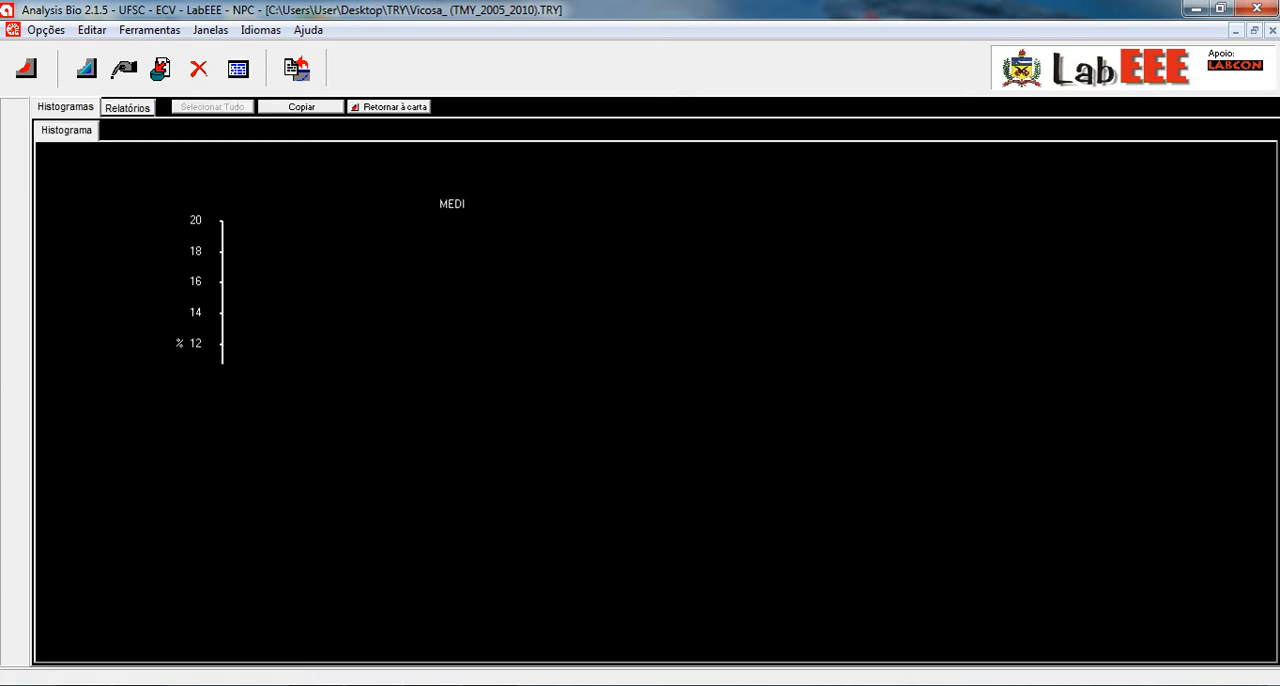
{"action": "left_click", "coordinate": [127, 107]}
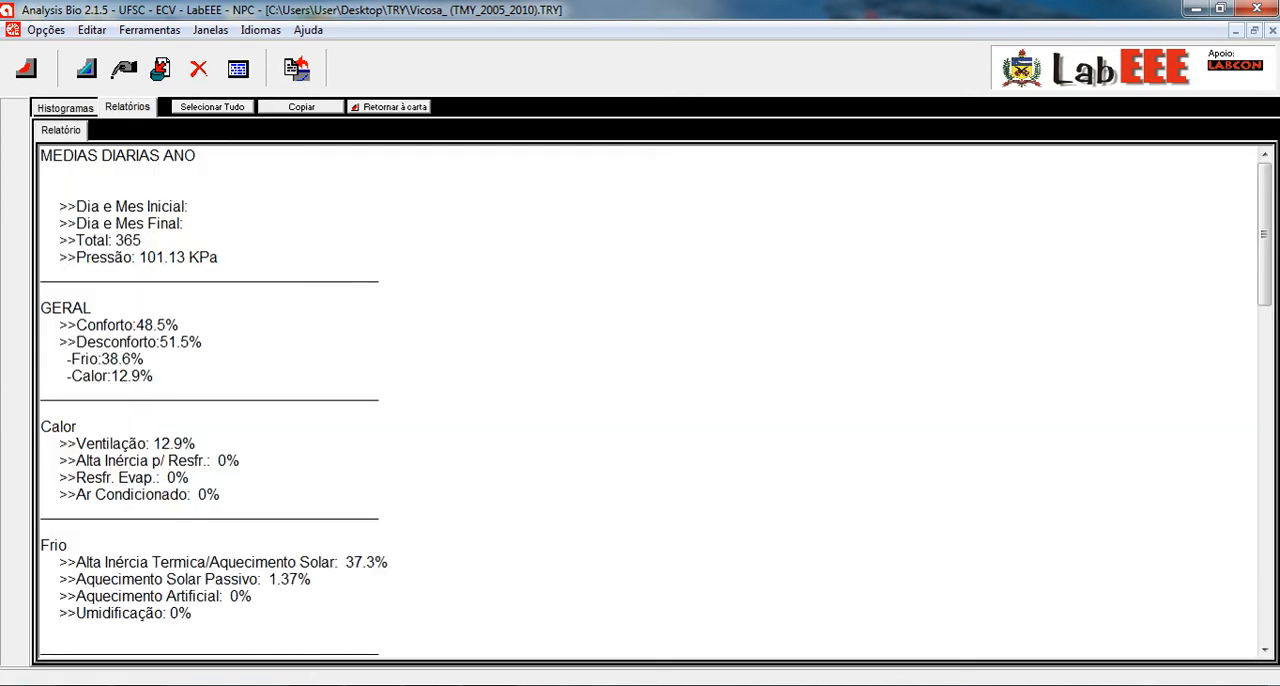
{"action": "scroll", "coordinate": [640, 400], "scroll_direction": "down", "scroll_amount": 8}
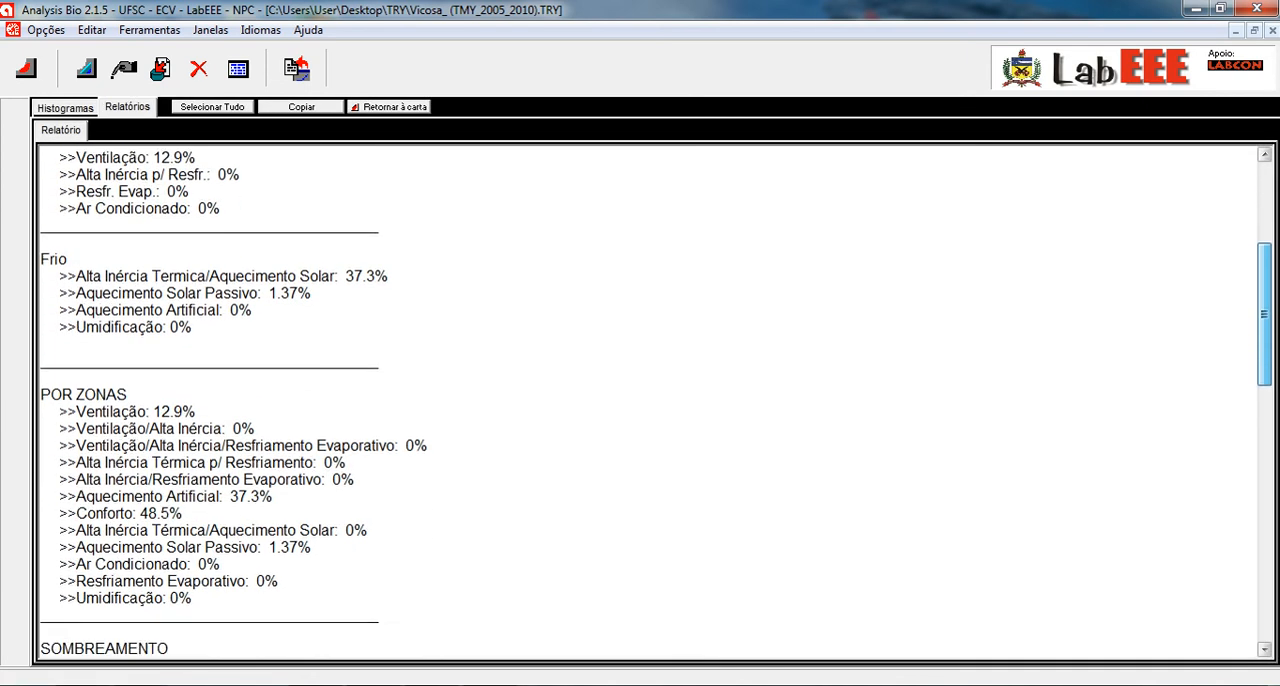
{"action": "scroll", "coordinate": [640, 400], "scroll_direction": "down", "scroll_amount": 9}
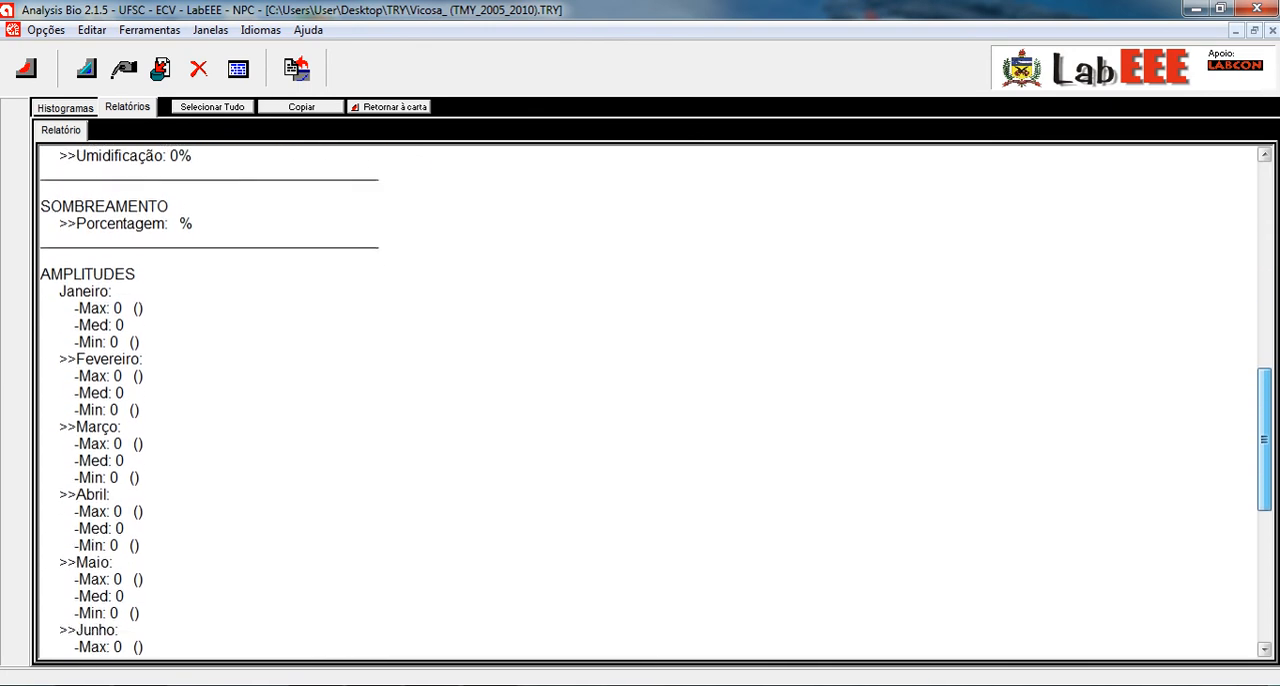
{"action": "scroll", "coordinate": [640, 400], "scroll_direction": "down", "scroll_amount": 6}
{"action": "scroll", "coordinate": [640, 400], "scroll_direction": "up", "scroll_amount": 3}
{"action": "scroll", "coordinate": [640, 400], "scroll_direction": "up", "scroll_amount": 8}
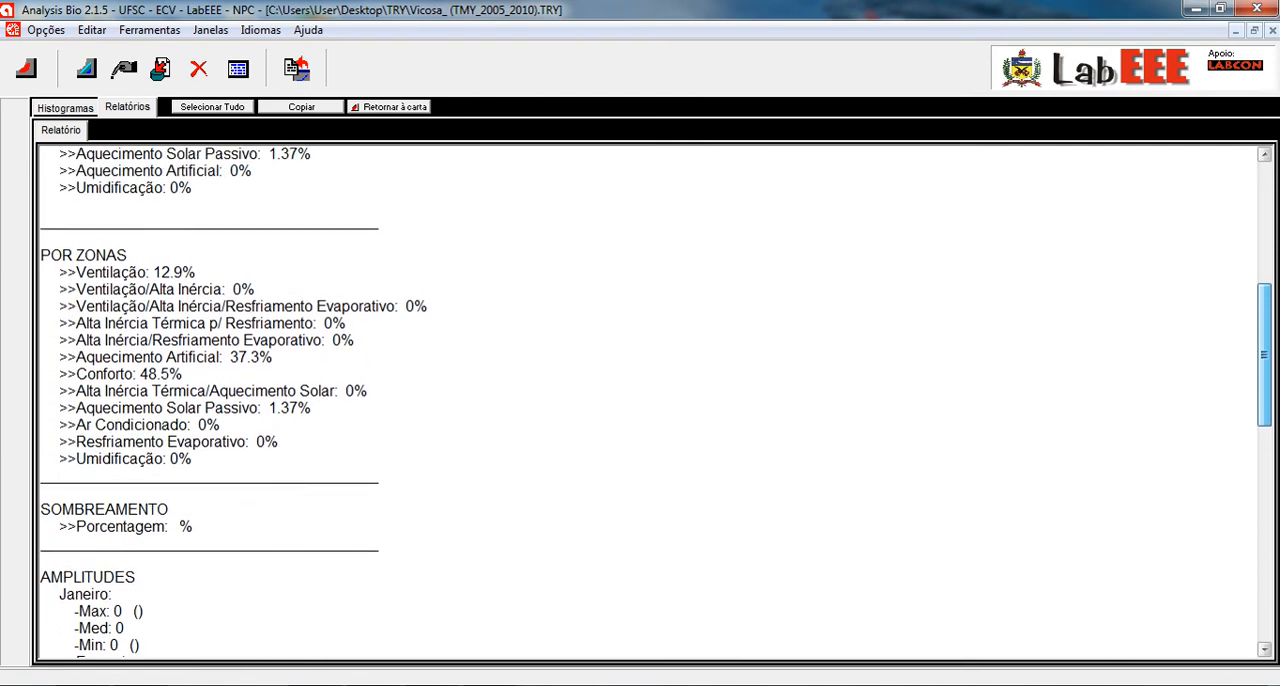
{"action": "scroll", "coordinate": [640, 400], "scroll_direction": "up", "scroll_amount": 5}
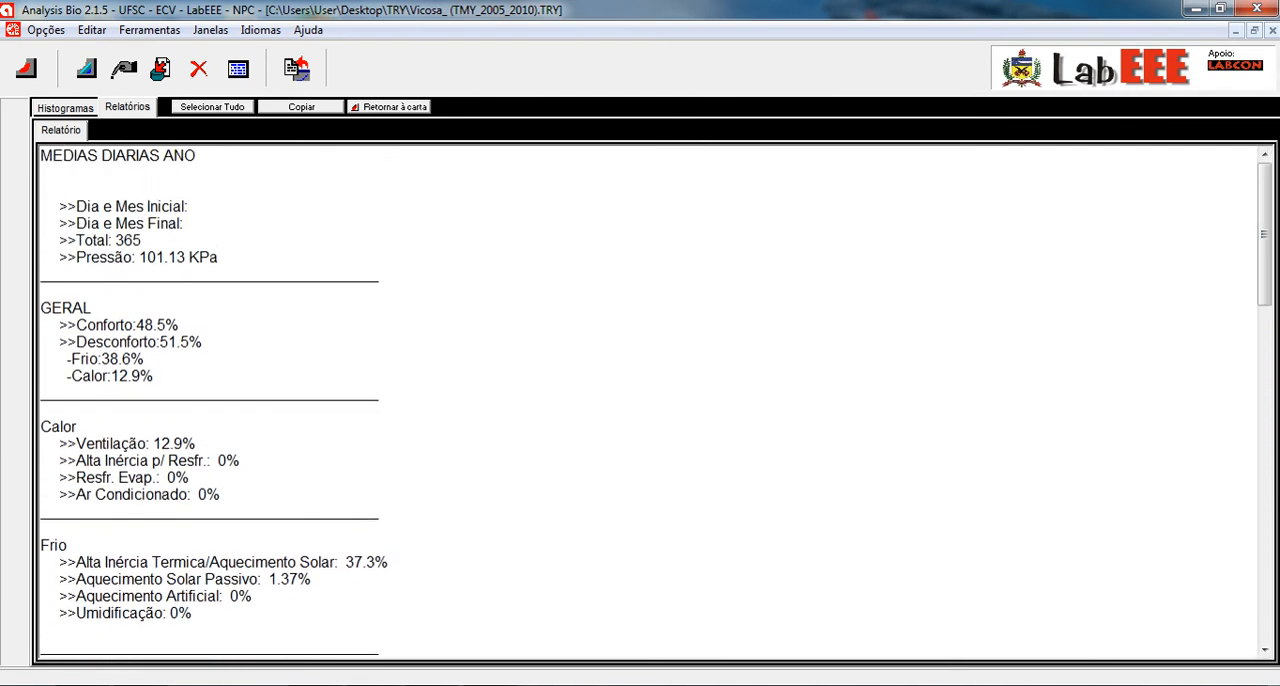
{"action": "left_click", "coordinate": [389, 107]}
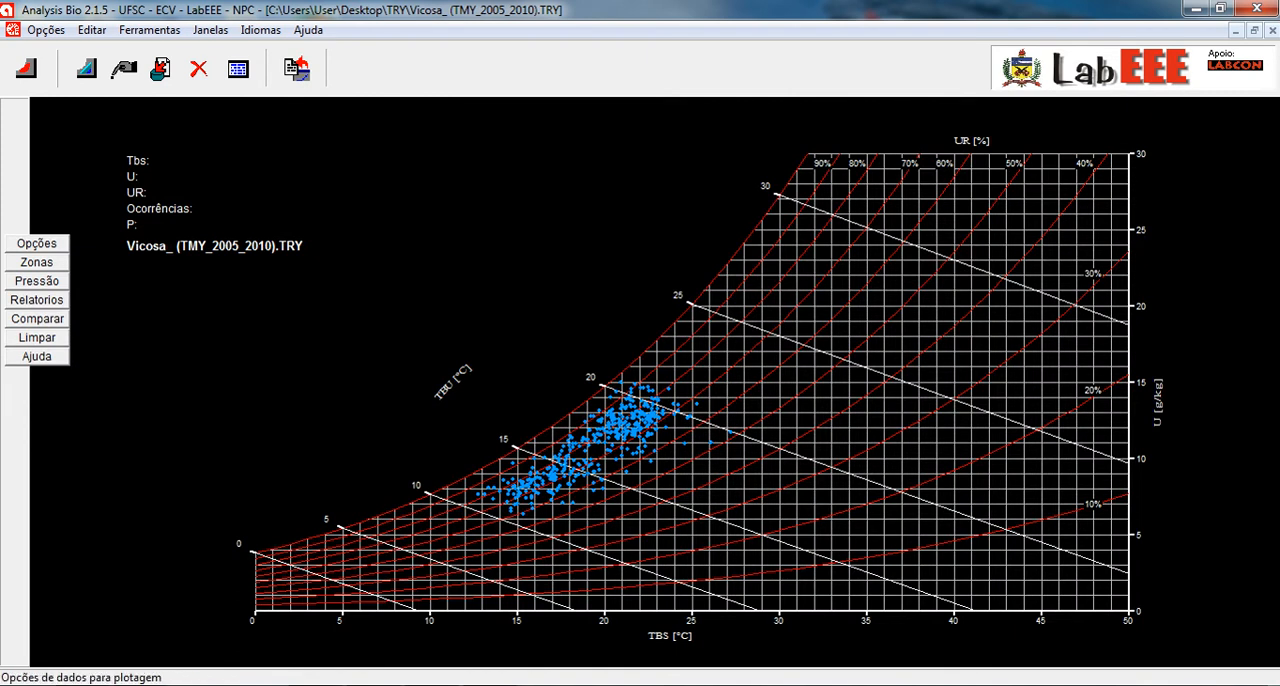
- Plot the data for specific days from 1 Janeiro to 1 Abril in light red over the daily averages
{"action": "left_click", "coordinate": [36, 243]}
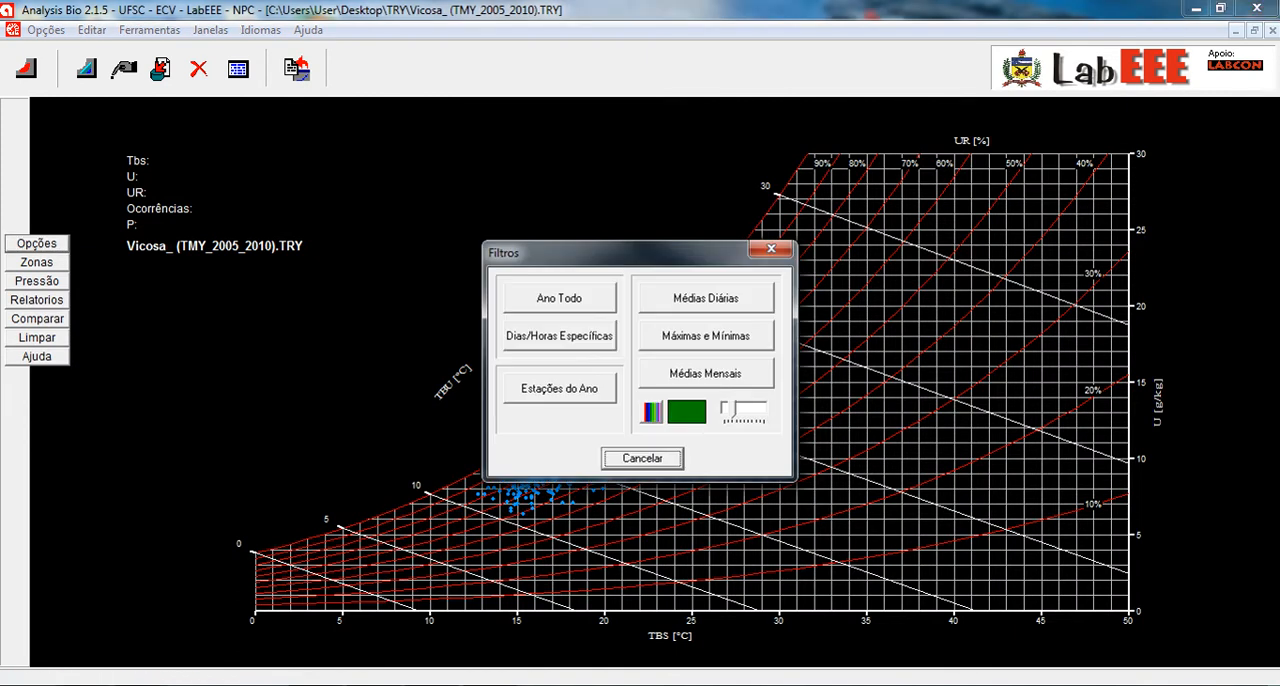
{"action": "left_click", "coordinate": [651, 411]}
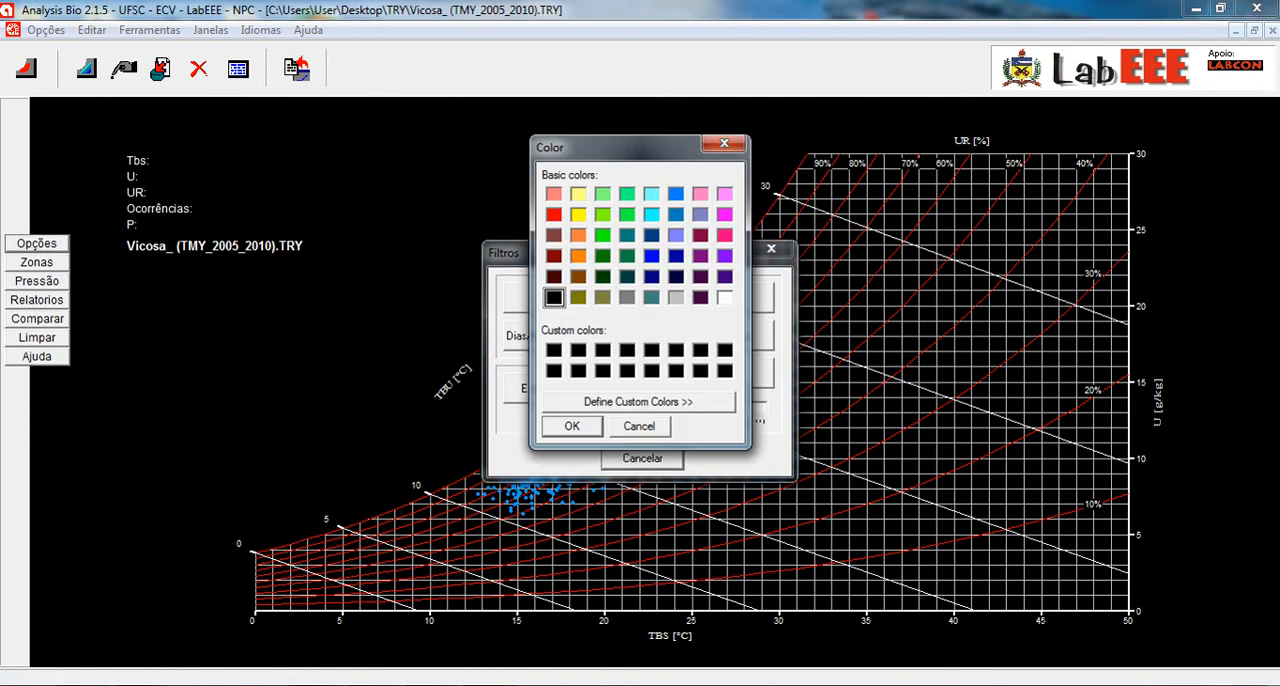
{"action": "left_click", "coordinate": [554, 194]}
{"action": "left_click", "coordinate": [572, 426]}
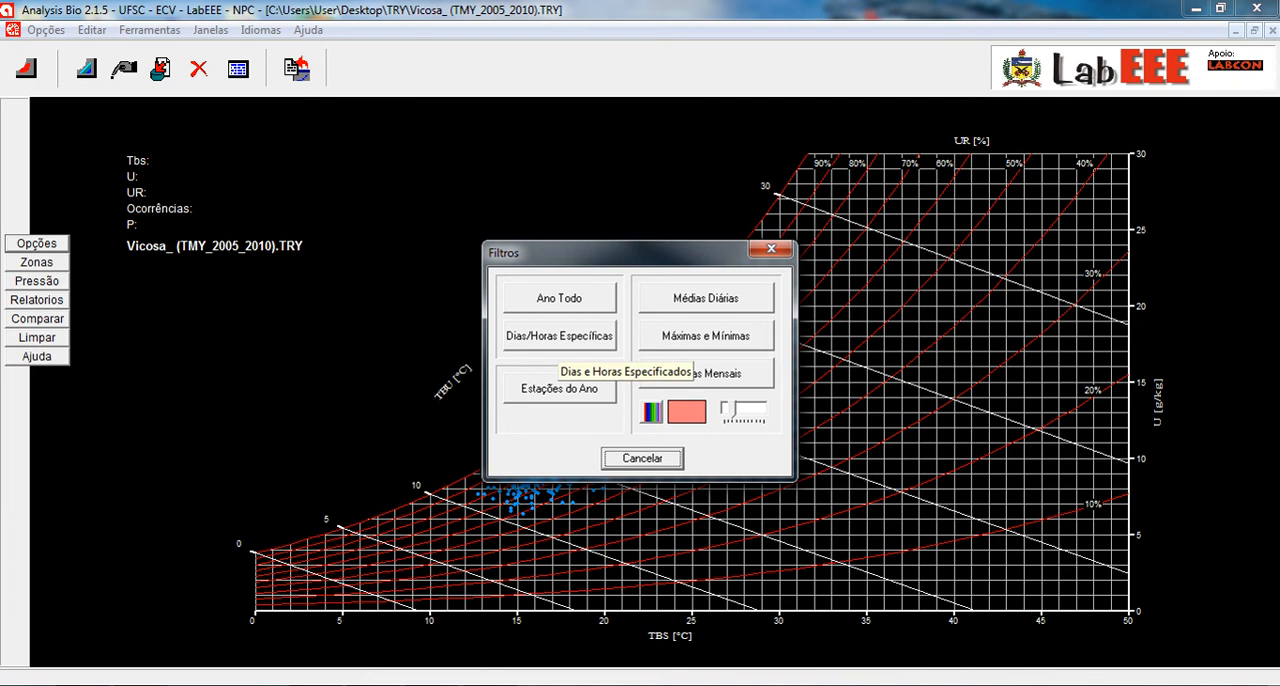
{"action": "left_click", "coordinate": [559, 338]}
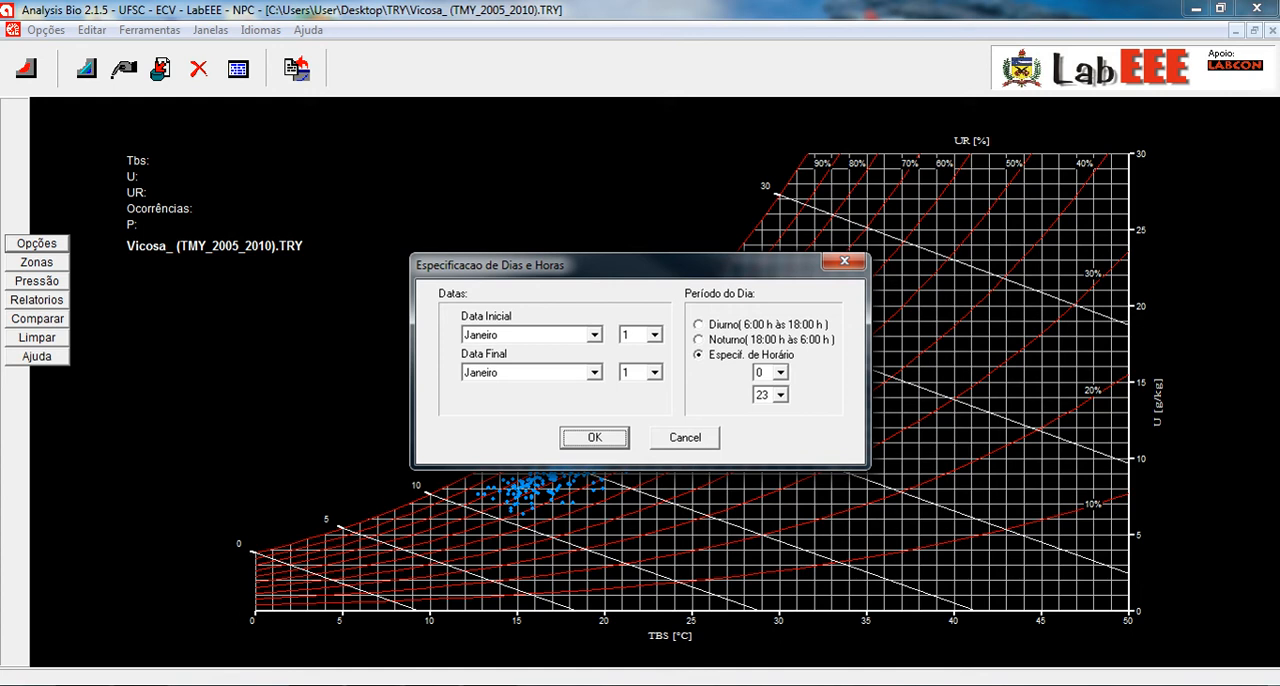
{"action": "left_click", "coordinate": [595, 373]}
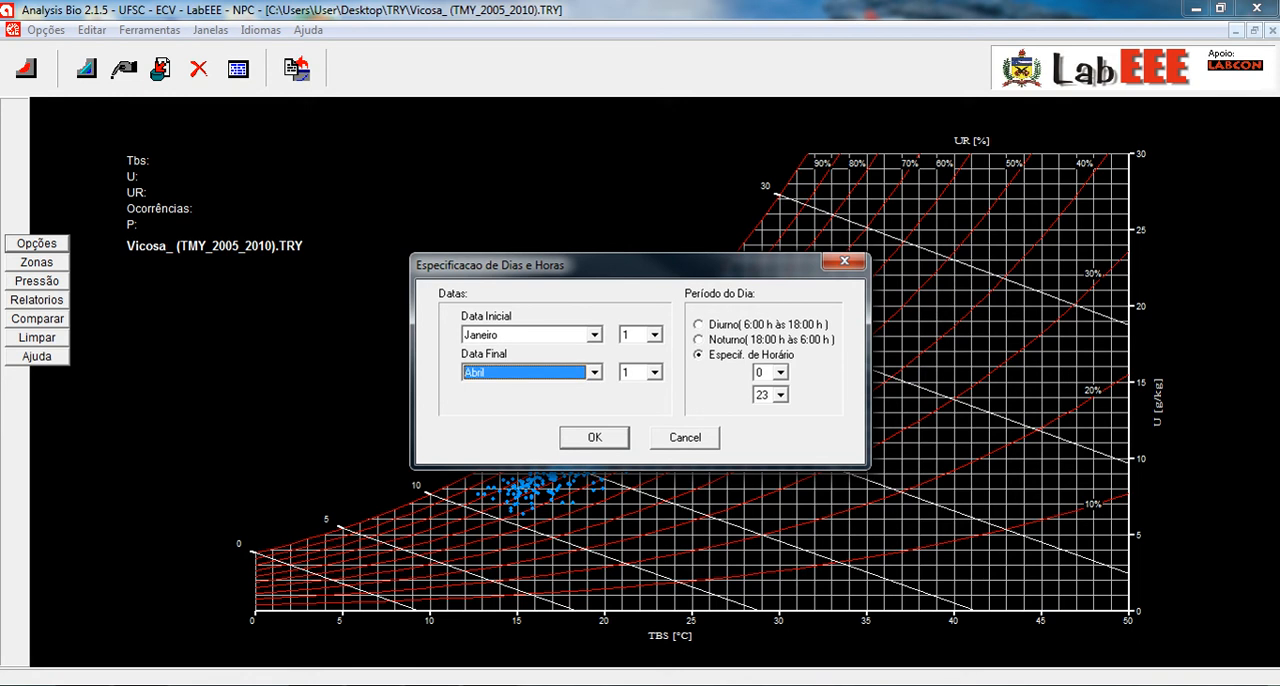
{"action": "key", "text": "Return"}
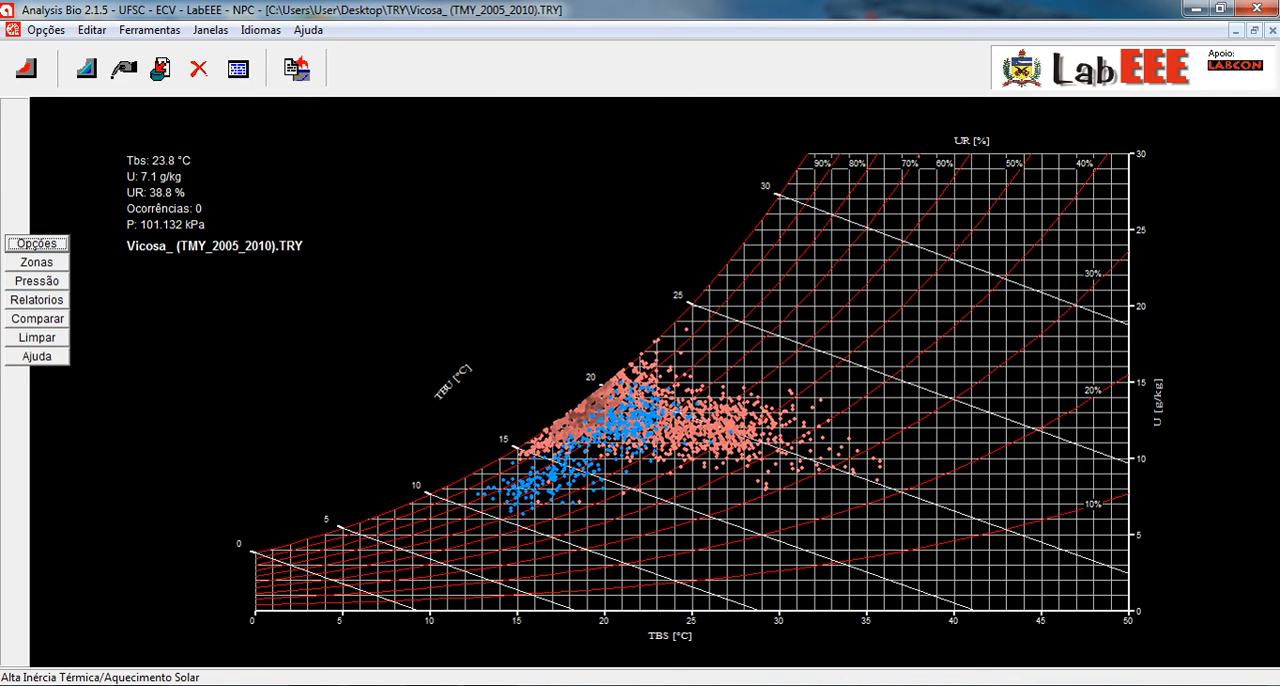
- Compare the specified-dates report with the daily-averages report and return to the psychrometric chart
{"action": "left_click", "coordinate": [37, 300]}
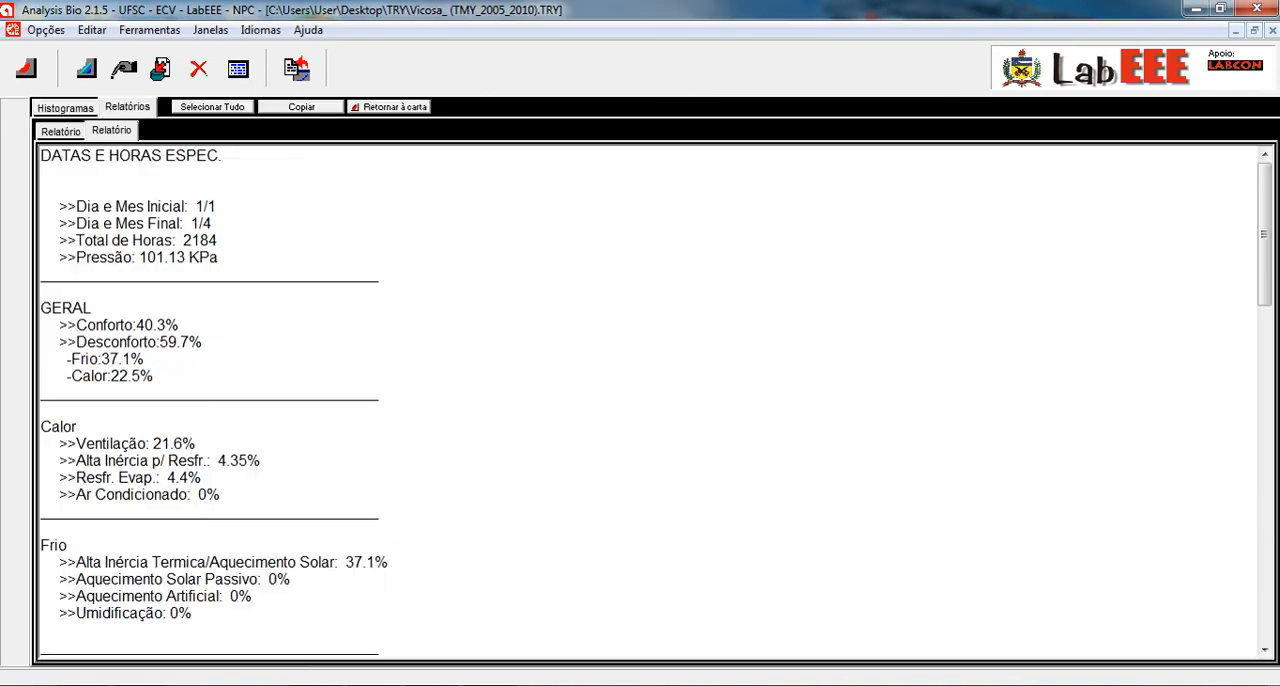
{"action": "left_click", "coordinate": [111, 130]}
{"action": "left_click", "coordinate": [389, 107]}
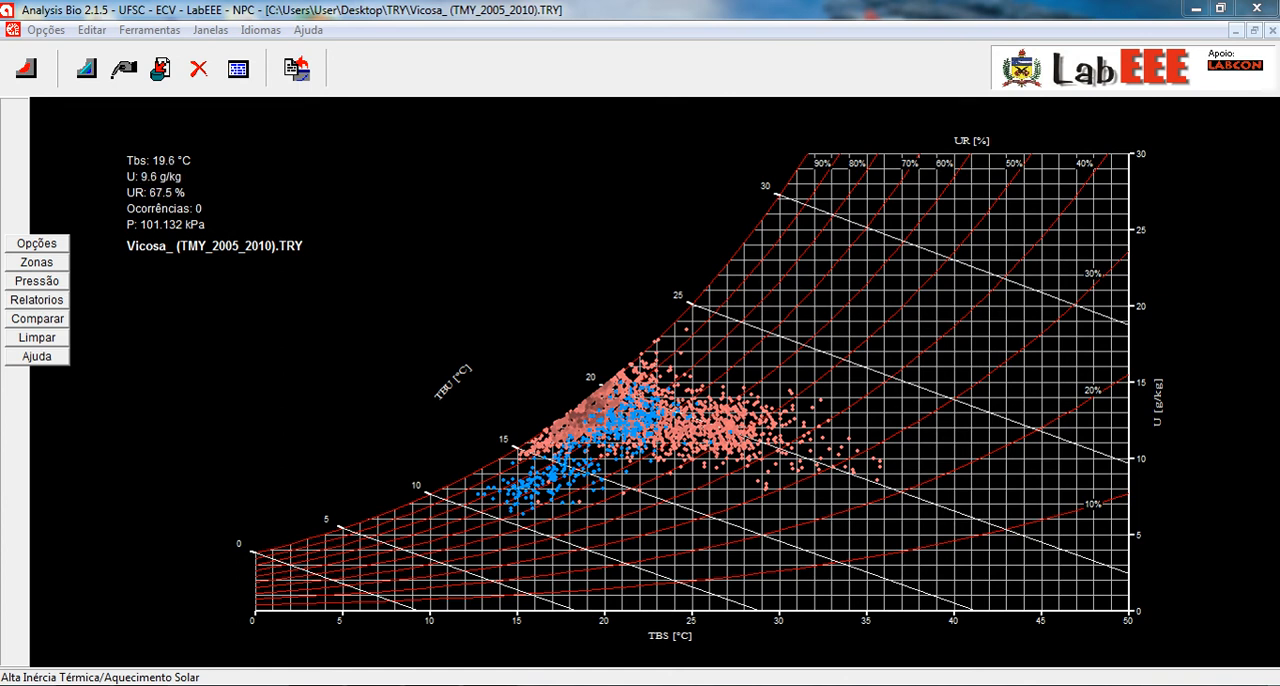
{"action": "left_click", "coordinate": [37, 299]}
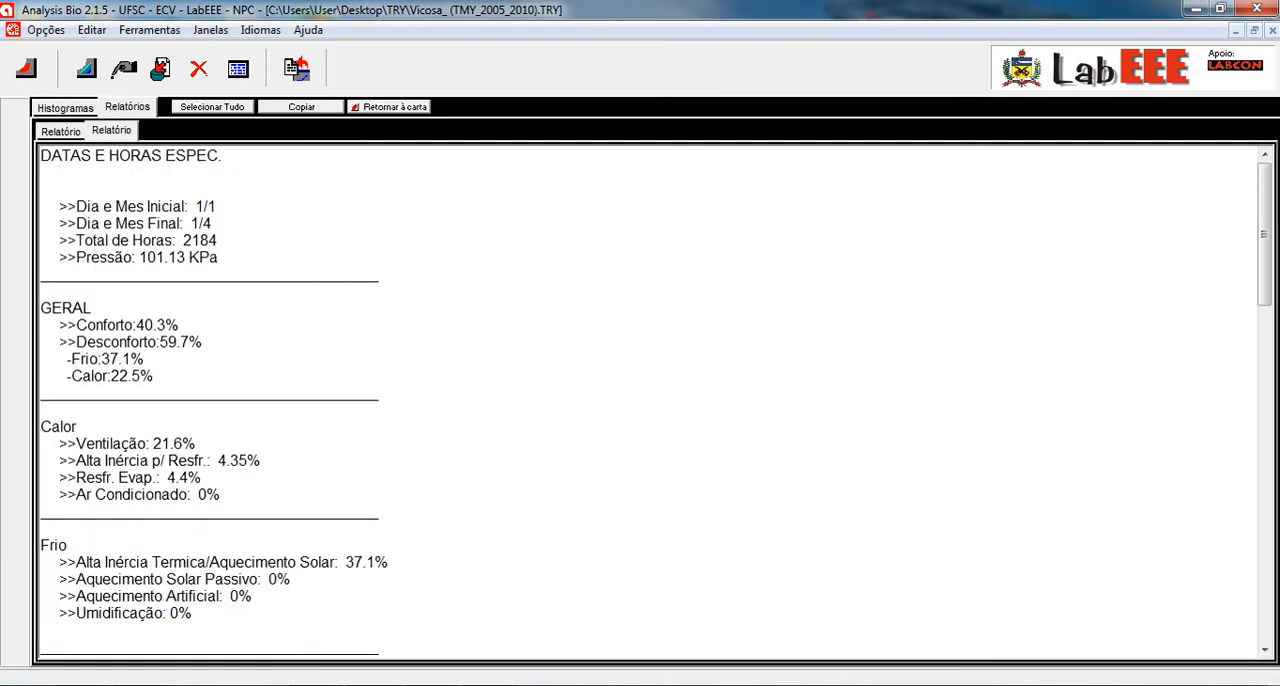
{"action": "left_click", "coordinate": [61, 131]}
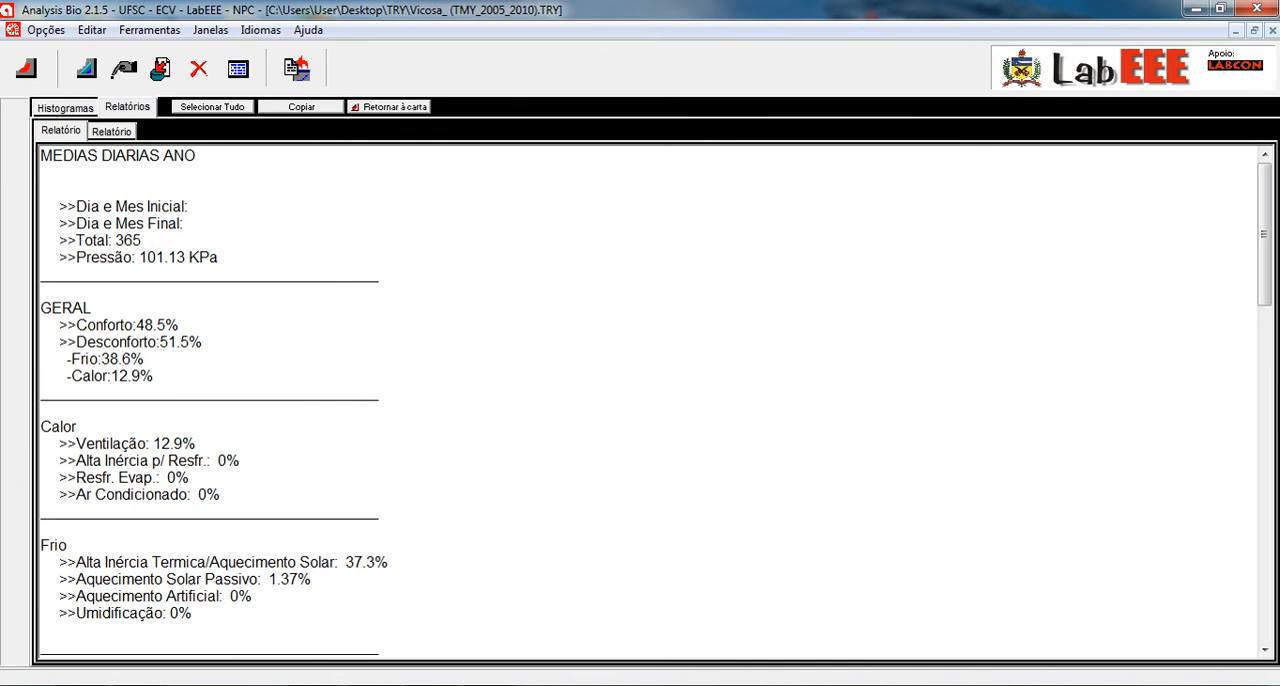
{"action": "left_click", "coordinate": [111, 131]}
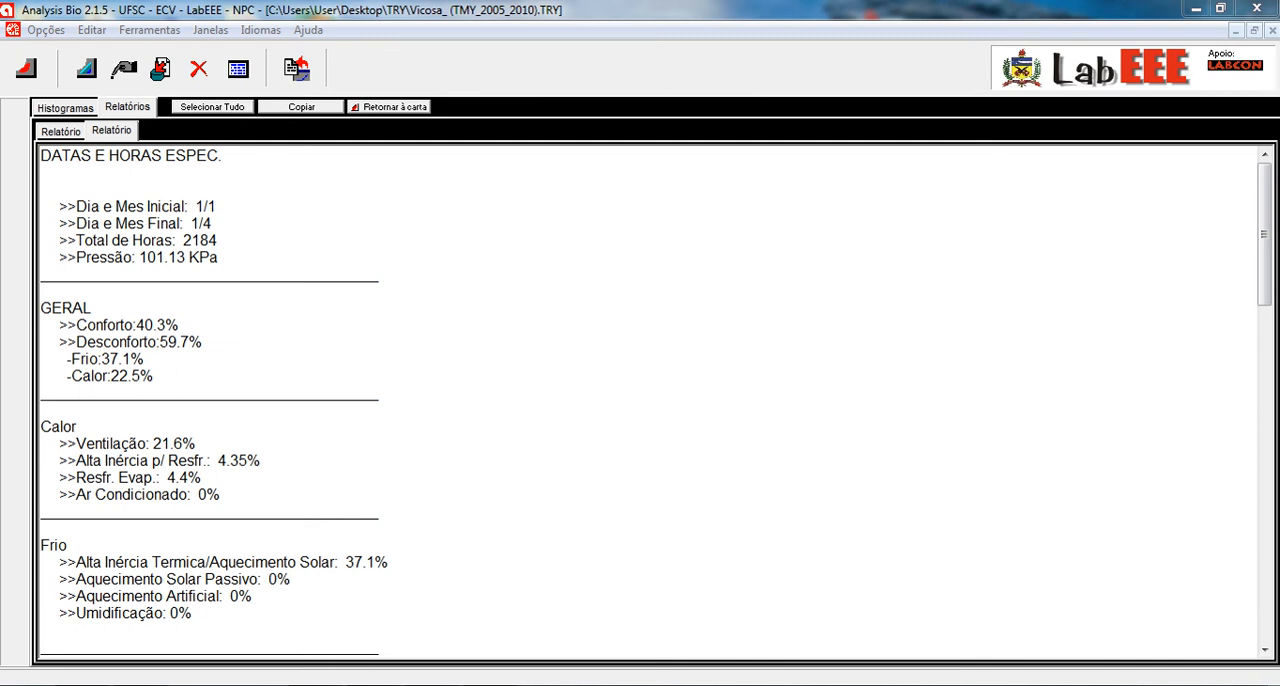
{"action": "left_click", "coordinate": [389, 107]}
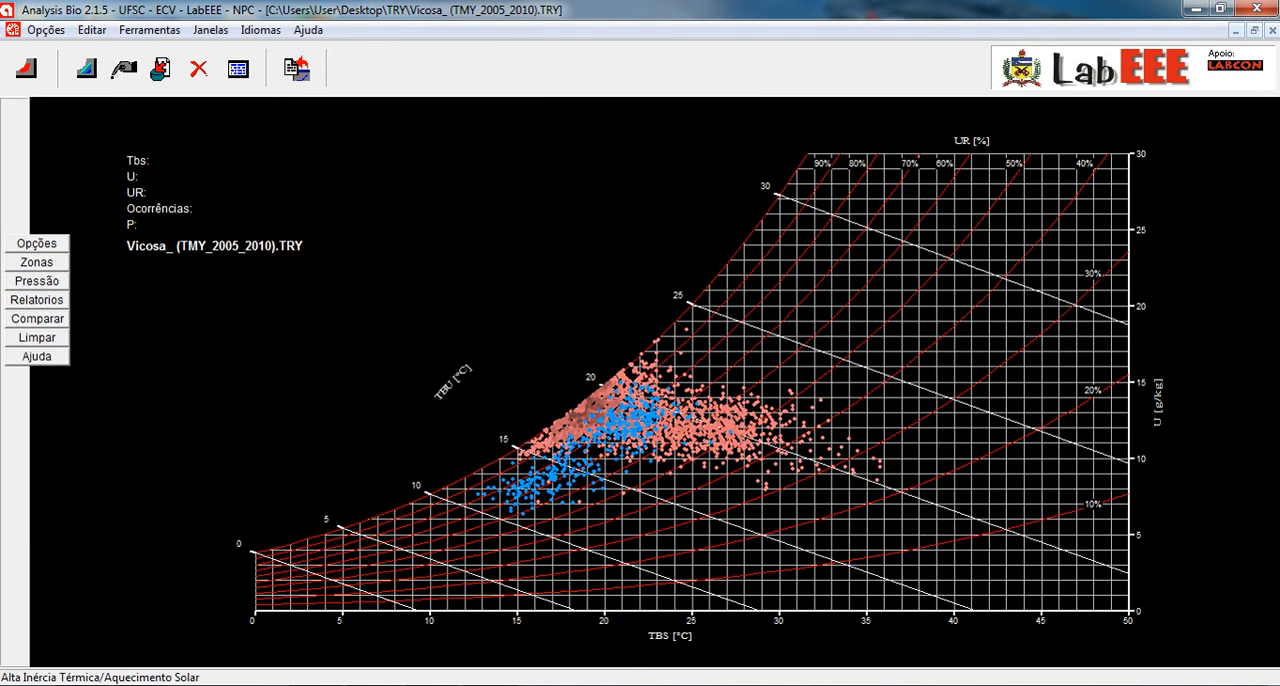
- Clear the plotted data and plot the daily maximums and minimums (Máximas e Mínimas) from Janeiro to Junho
{"action": "left_click", "coordinate": [37, 338]}
{"action": "left_click", "coordinate": [37, 243]}
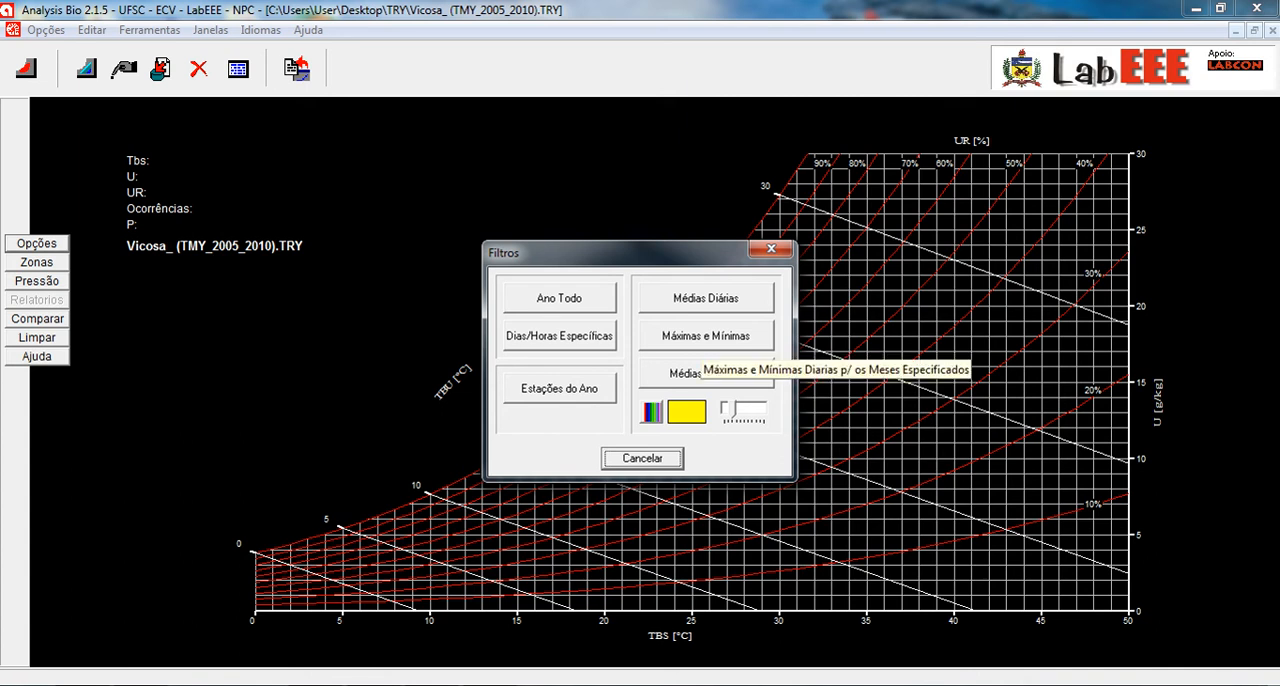
{"action": "left_click", "coordinate": [705, 336]}
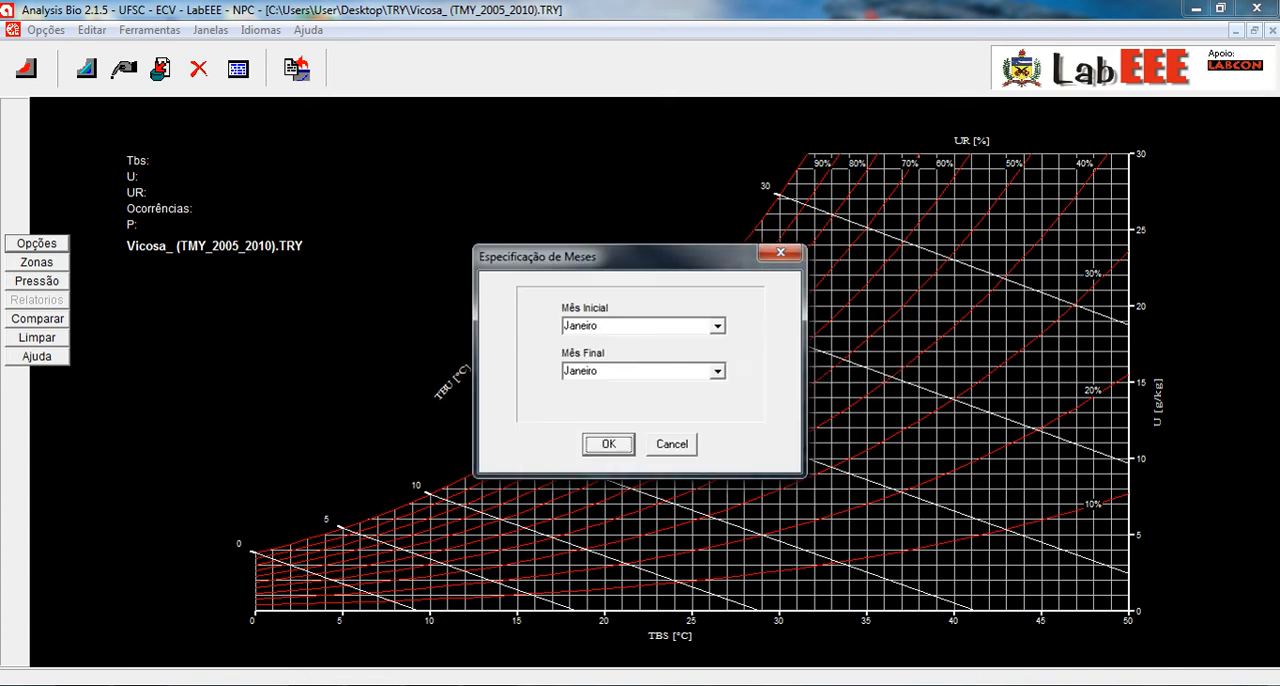
{"action": "left_click", "coordinate": [717, 371]}
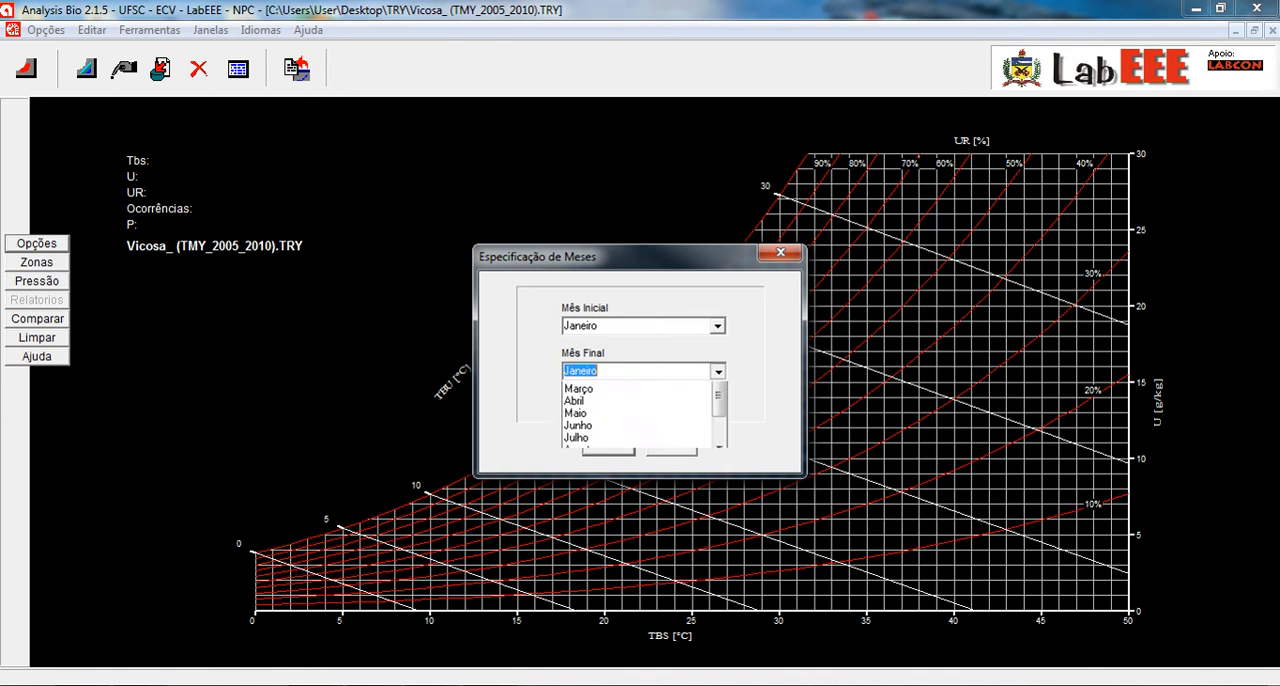
{"action": "left_click", "coordinate": [636, 449]}
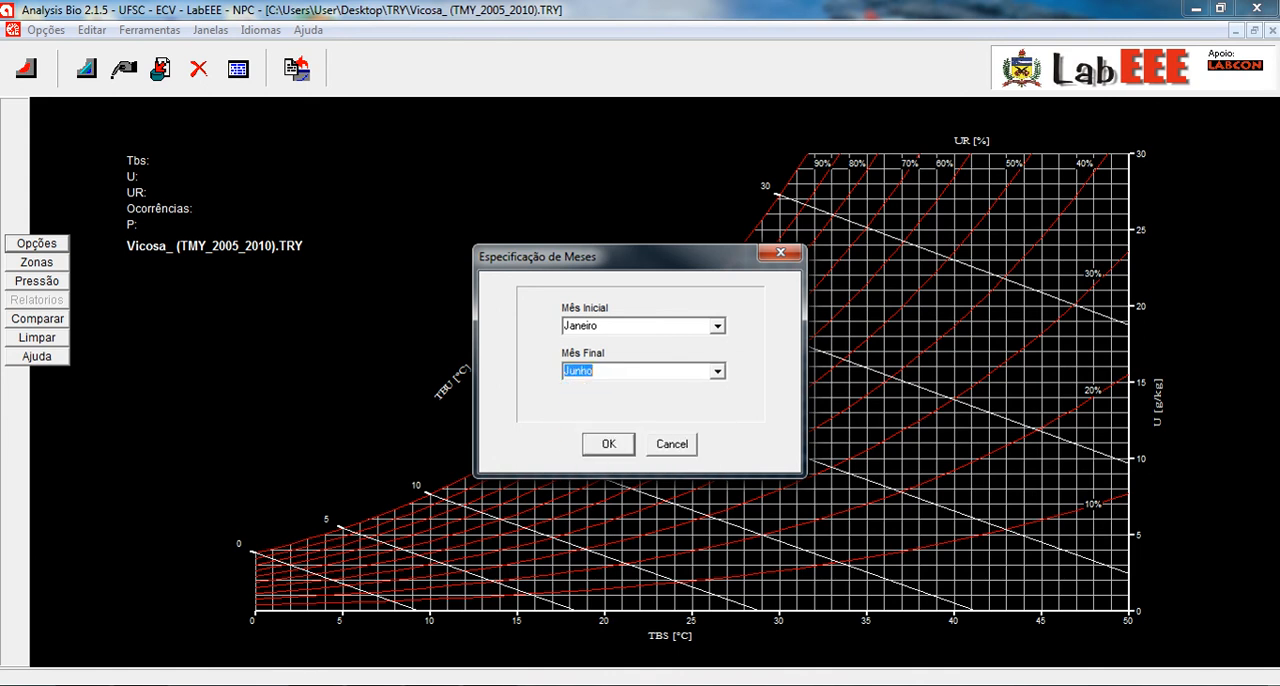
{"action": "left_click", "coordinate": [608, 444]}
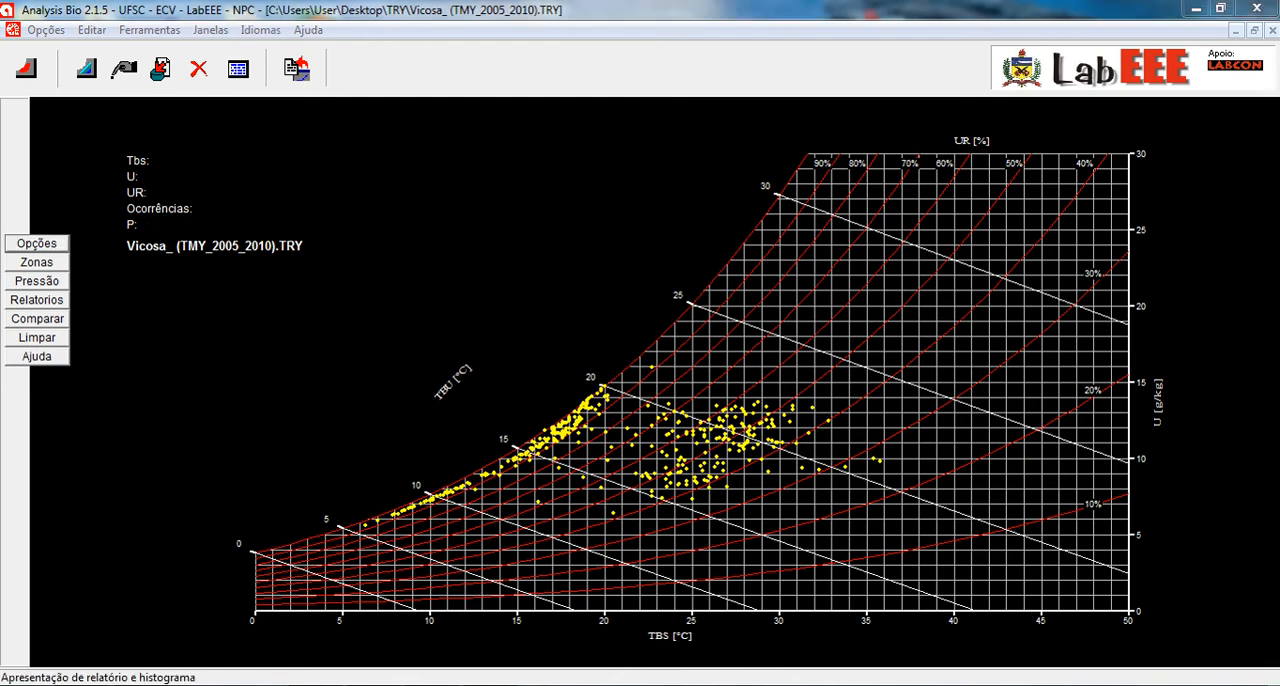
- Examine the report for the daily maximums and minimums and return to the psychrometric chart
{"action": "left_click", "coordinate": [36, 299]}
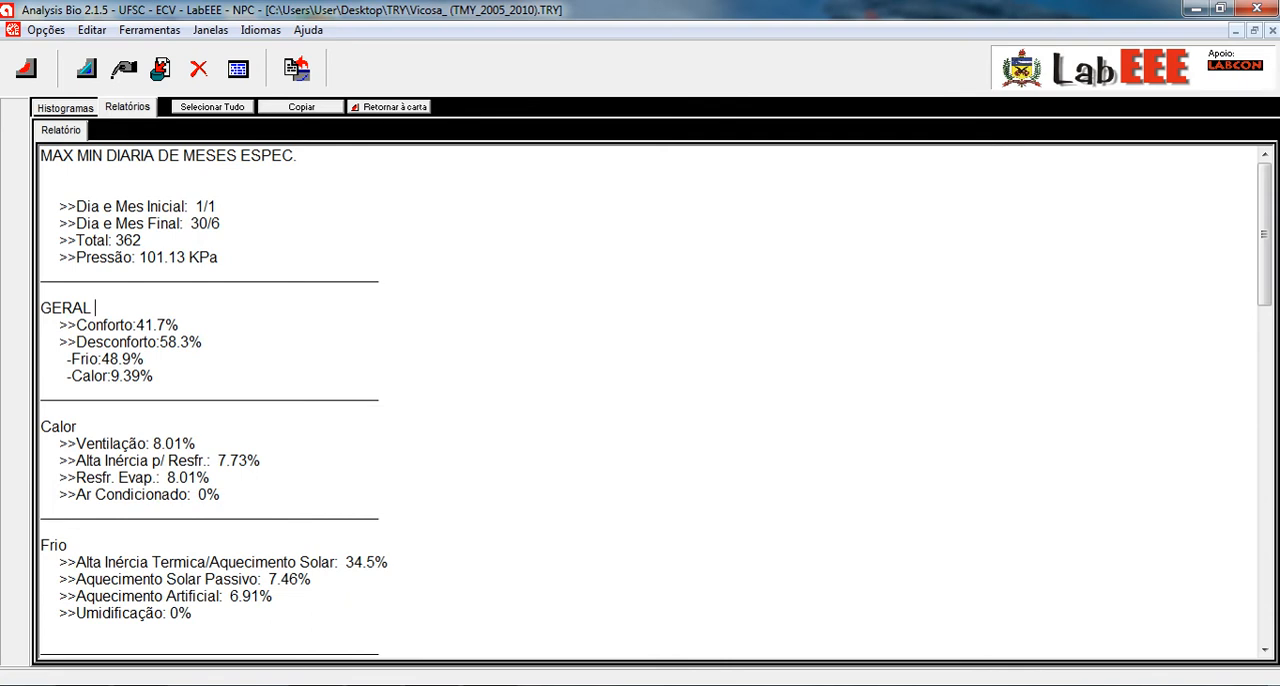
{"action": "scroll", "coordinate": [656, 402], "scroll_direction": "down", "scroll_amount": 13}
{"action": "left_click", "coordinate": [389, 106]}
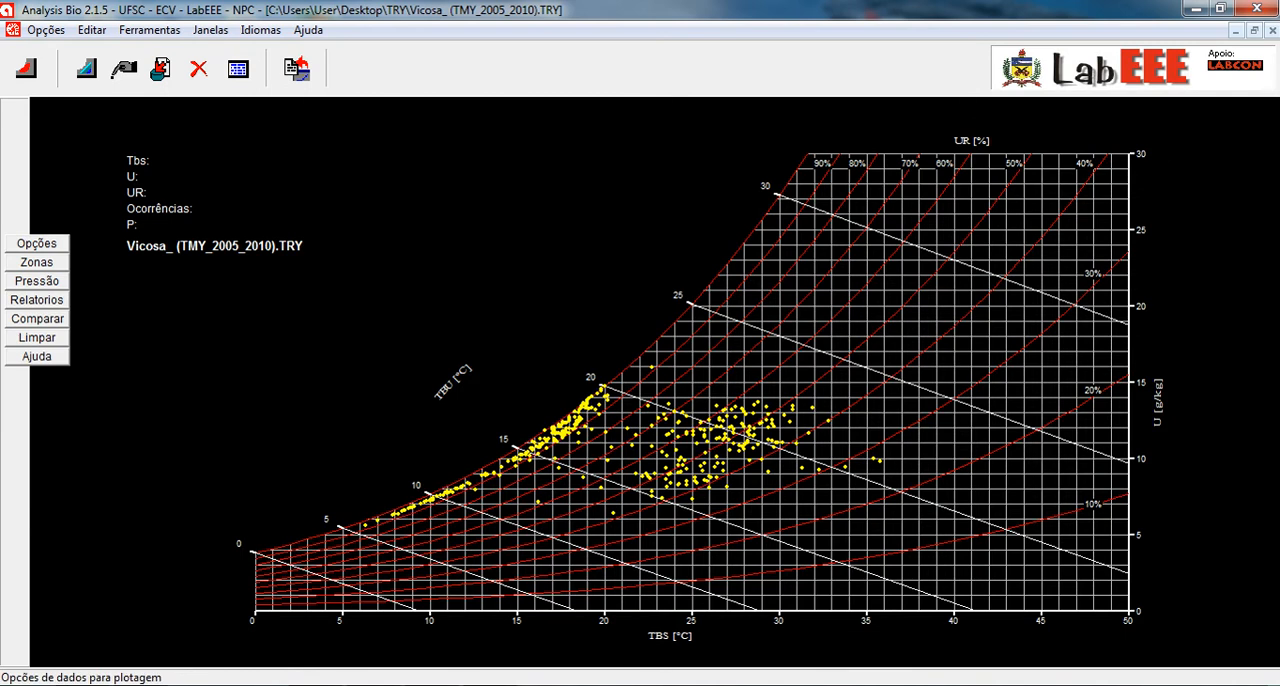
- Clear the maximums and minimums from the chart and plot all four seasons: Primavera, Verão, Outono and Inverno
{"action": "left_click", "coordinate": [36, 243]}
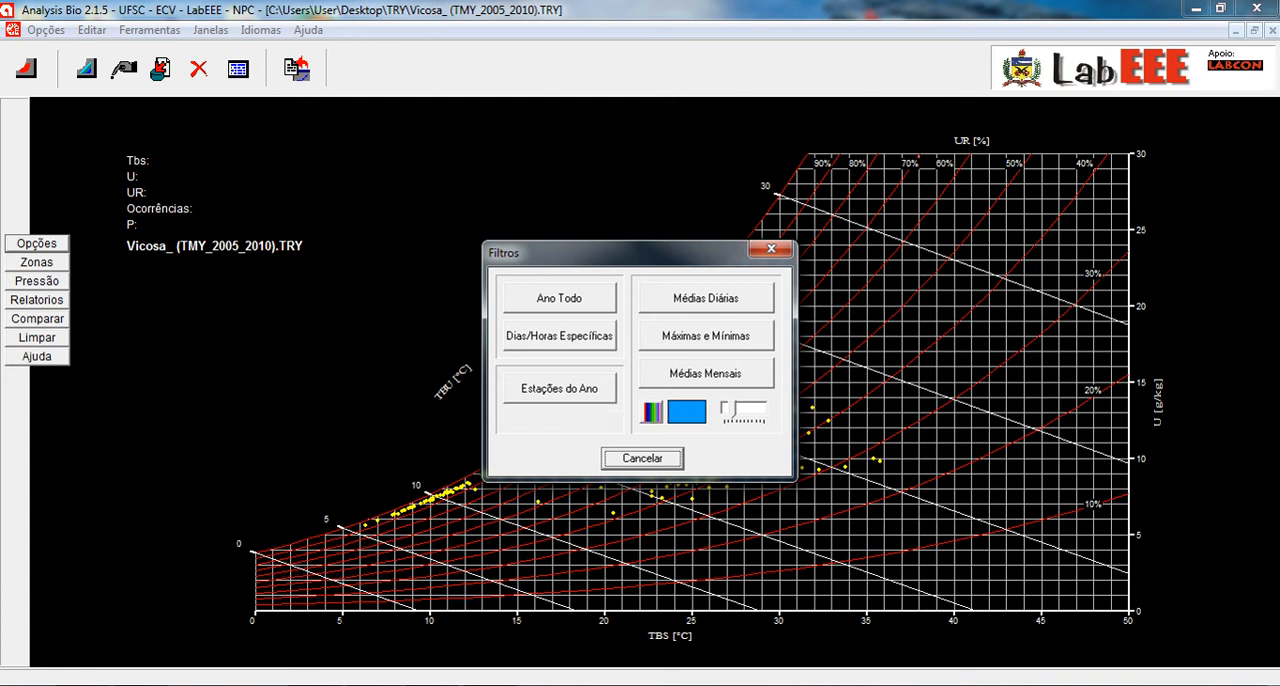
{"action": "left_click", "coordinate": [645, 458]}
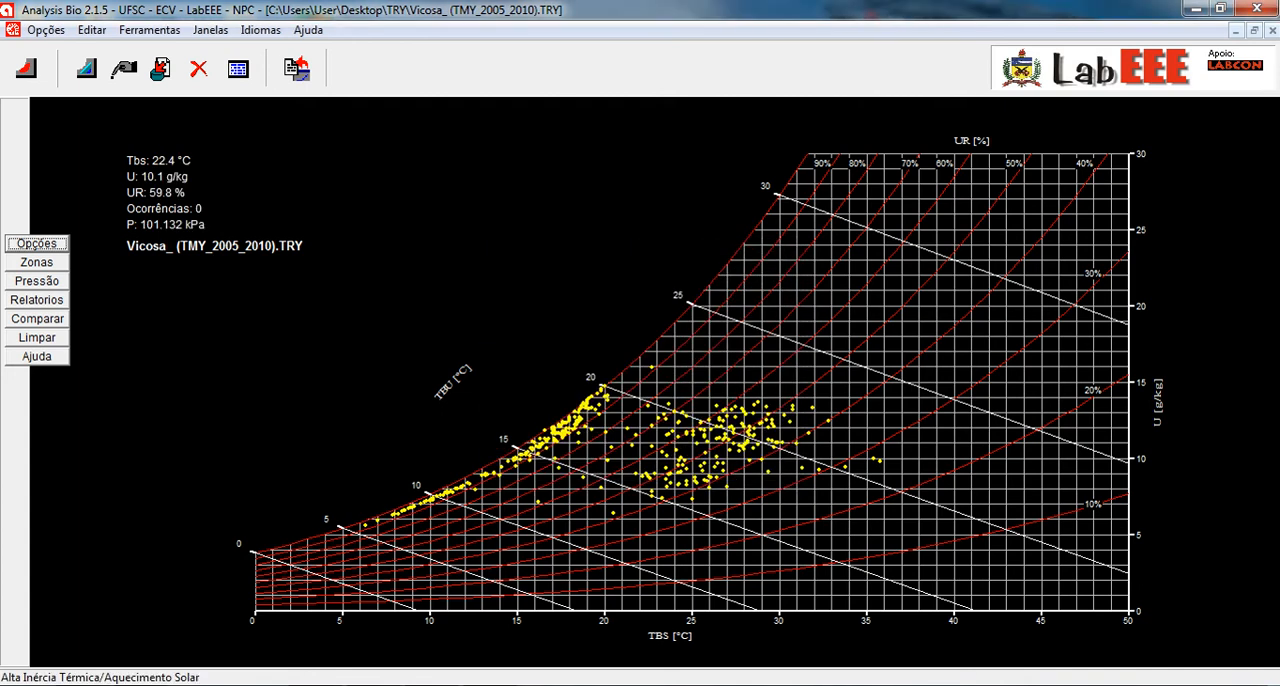
{"action": "left_click", "coordinate": [37, 338]}
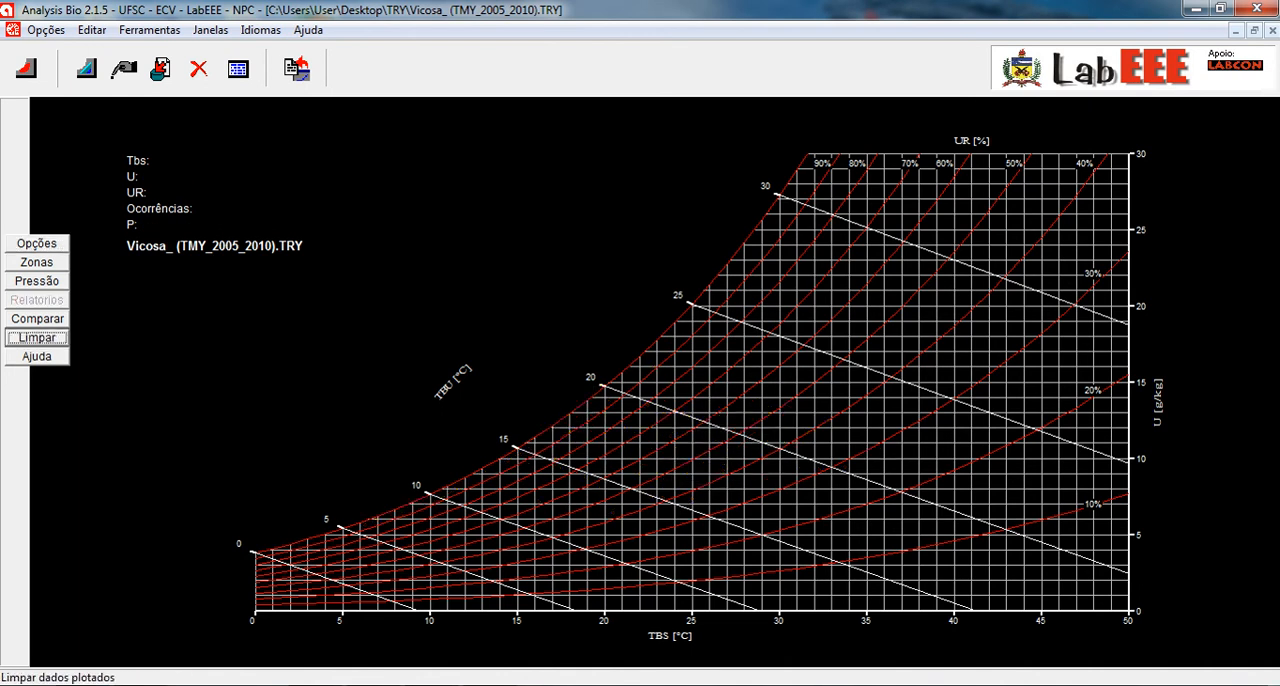
{"action": "left_click", "coordinate": [36, 243]}
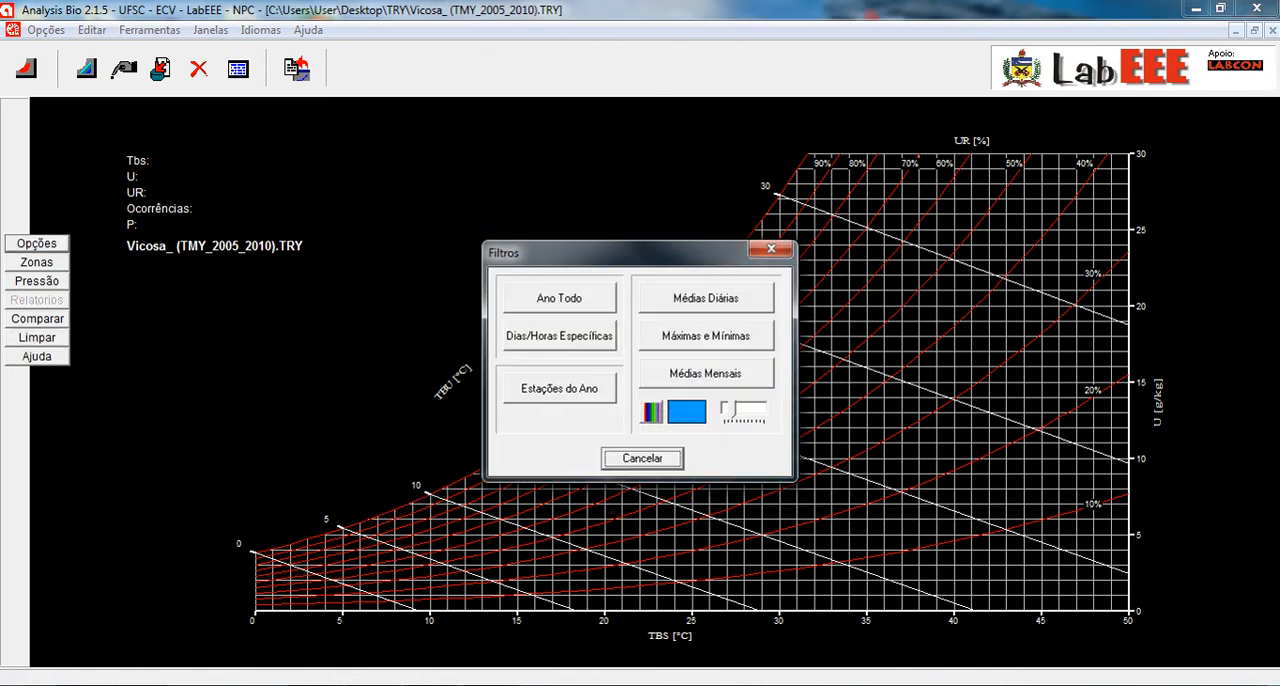
{"action": "left_click", "coordinate": [563, 389]}
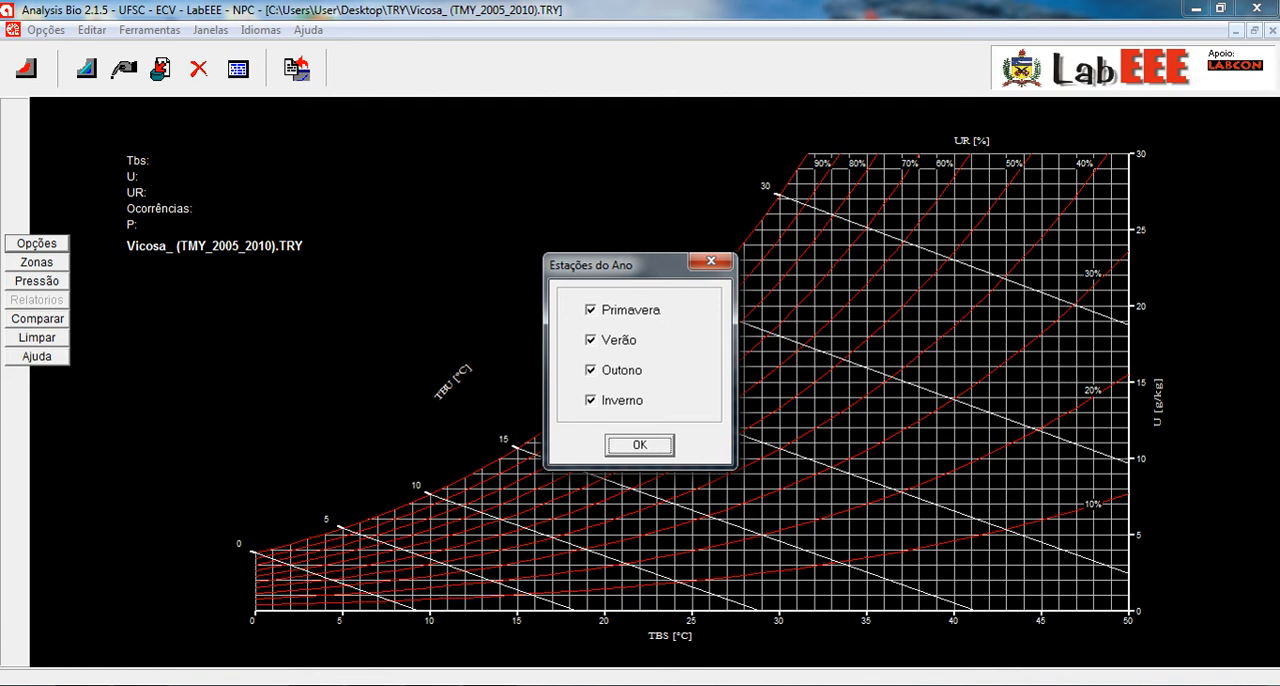
{"action": "key", "text": "Return"}
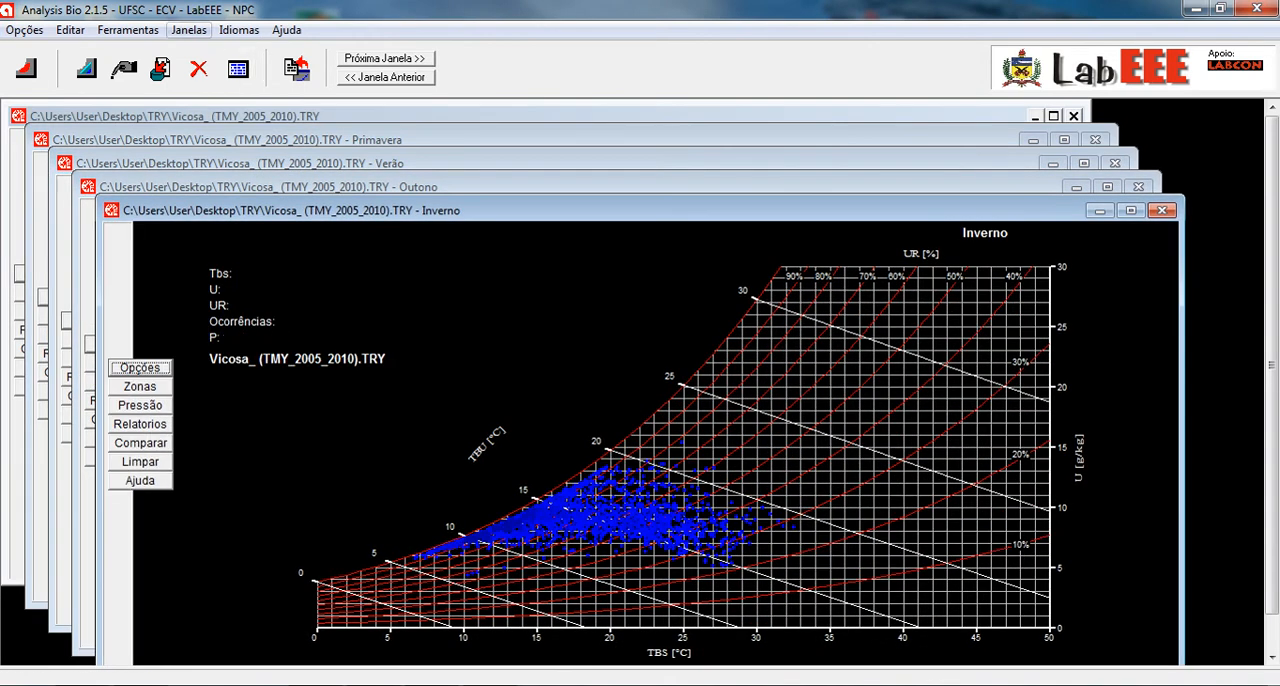
- Close the empty chart window and tile the four season charts side by side
{"action": "left_click", "coordinate": [189, 30]}
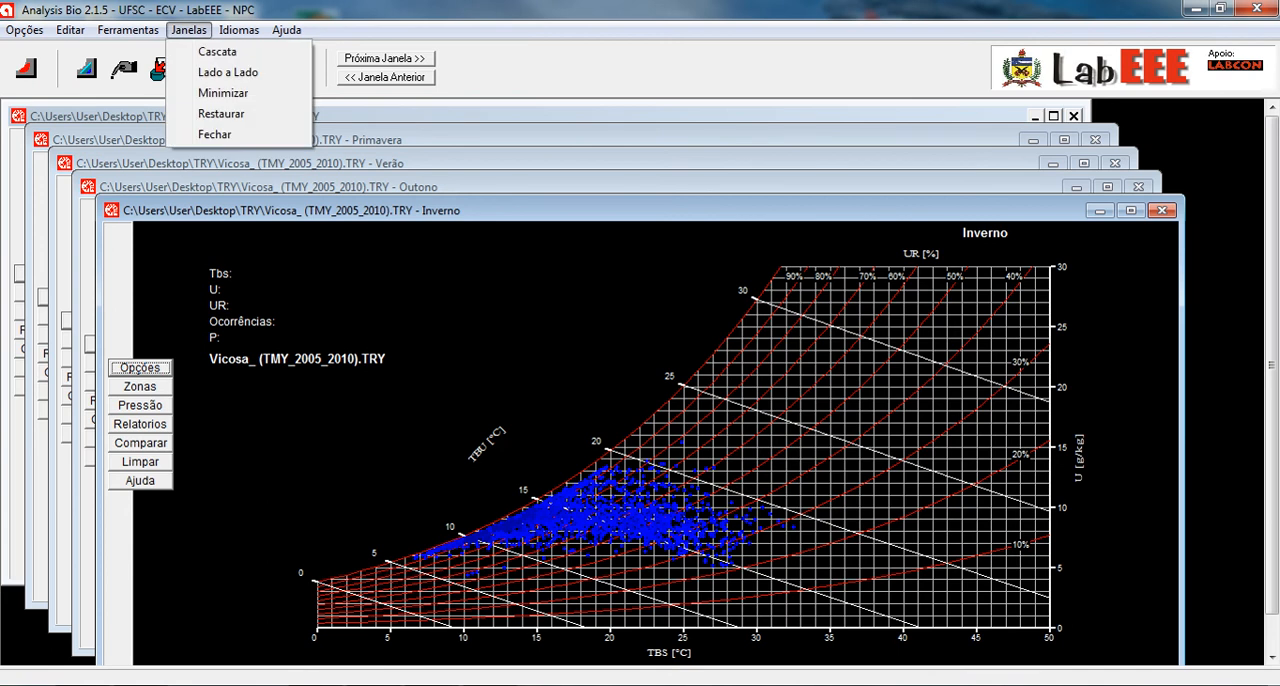
{"action": "left_click", "coordinate": [228, 72]}
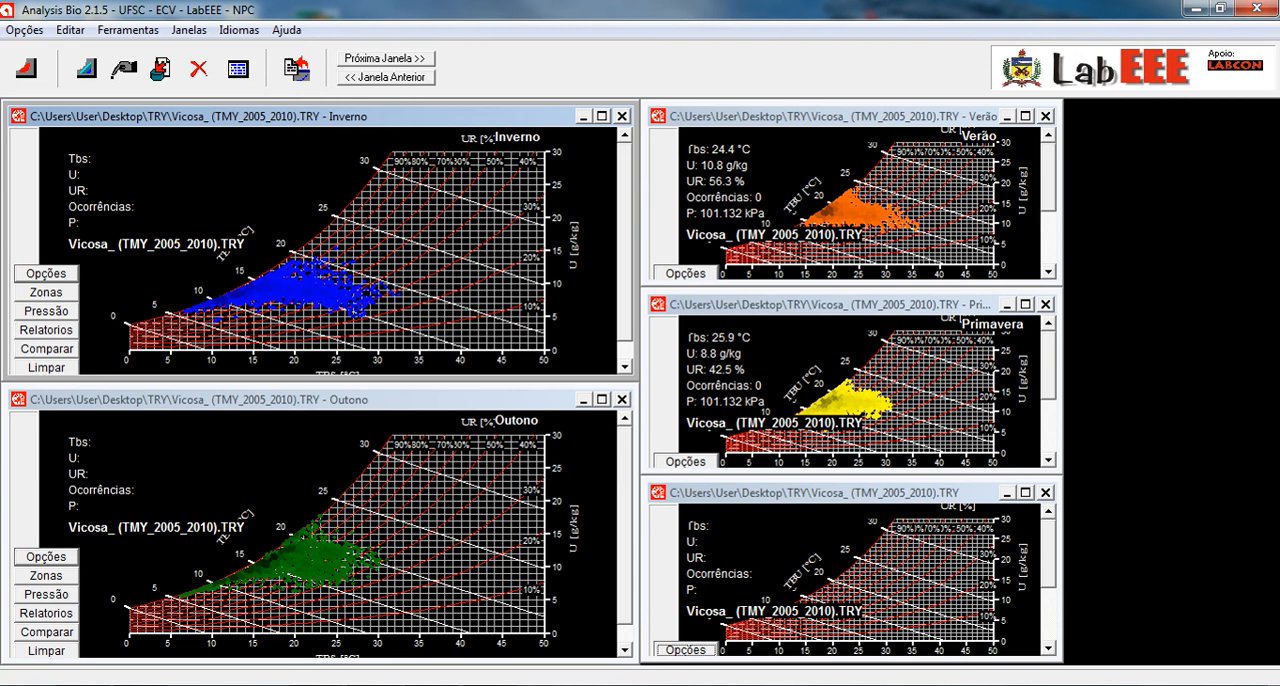
{"action": "left_click", "coordinate": [1045, 493]}
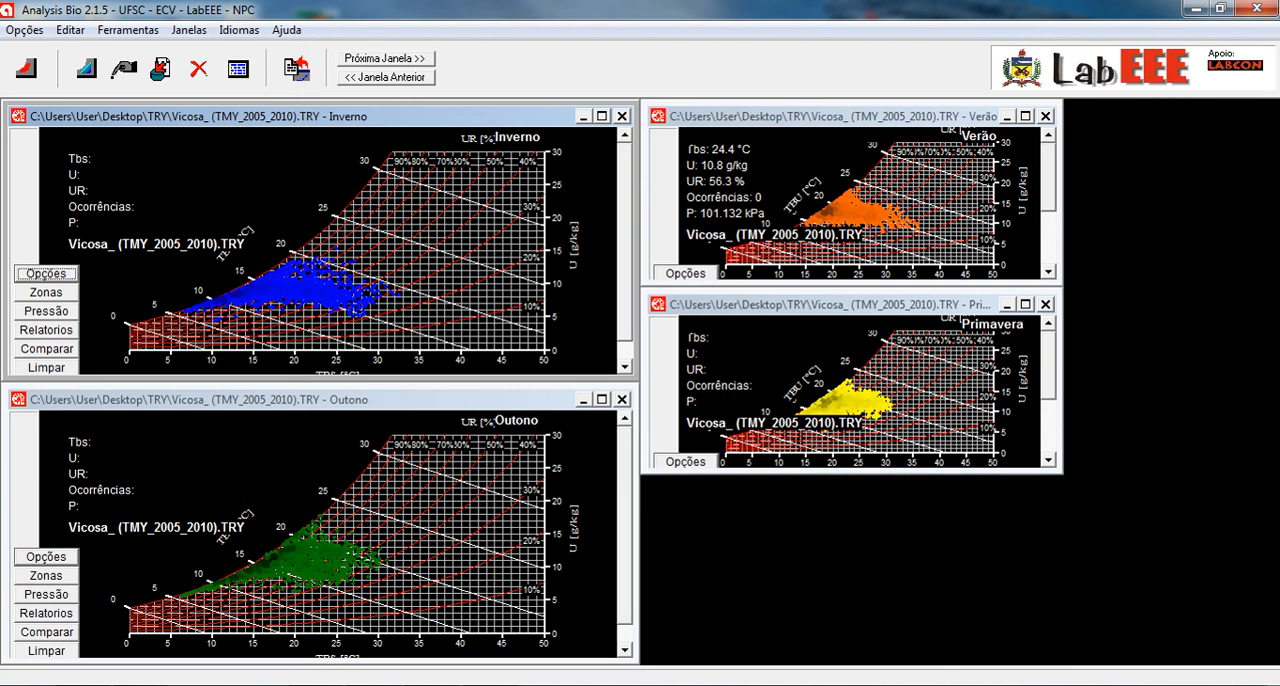
{"action": "left_click", "coordinate": [1025, 304]}
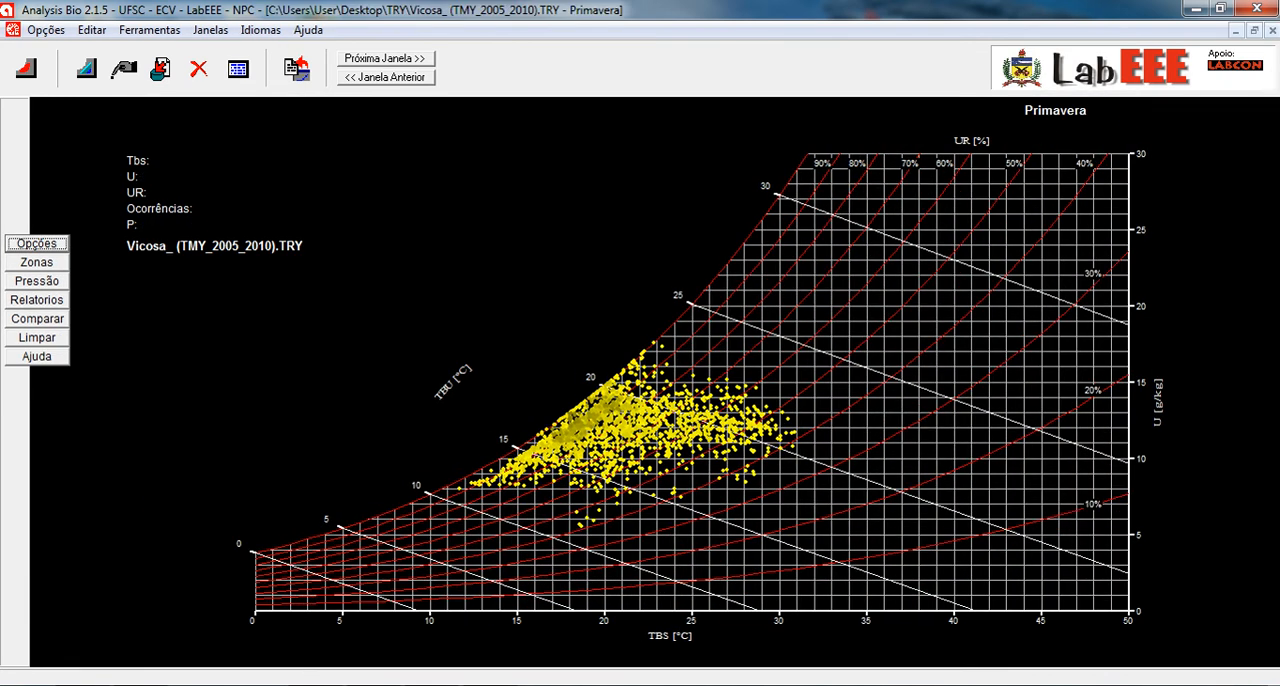
{"action": "left_click", "coordinate": [210, 30]}
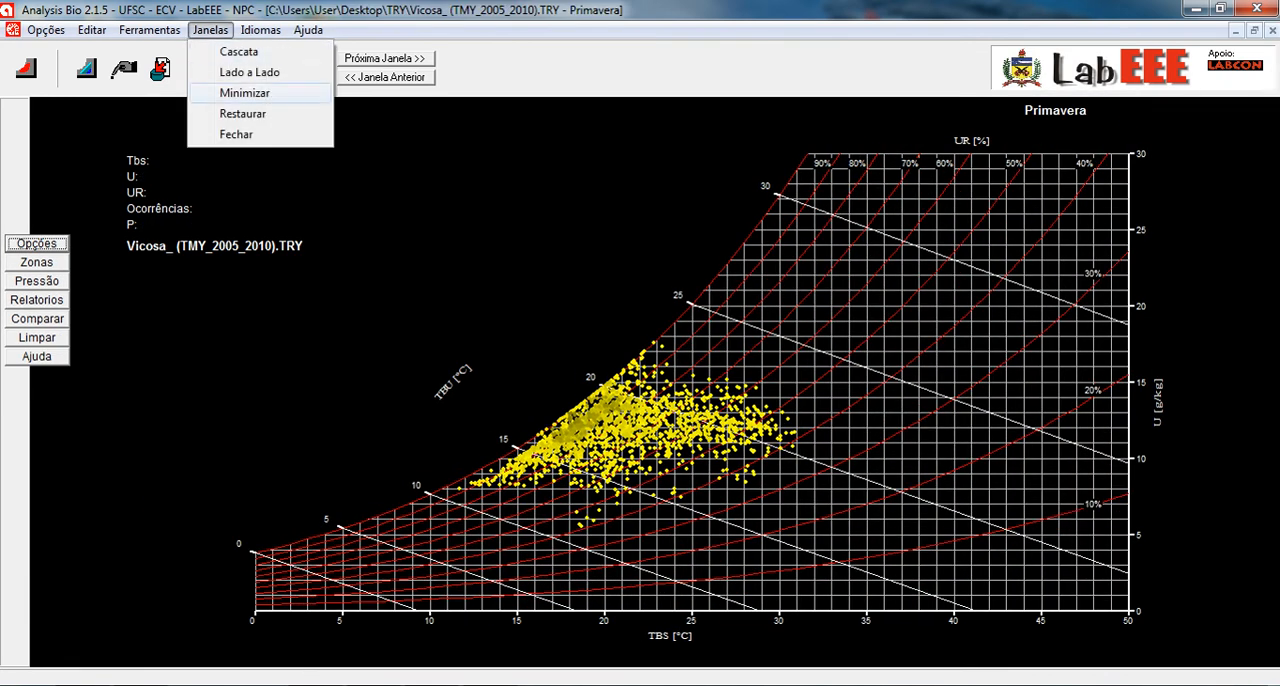
{"action": "left_click", "coordinate": [250, 72]}
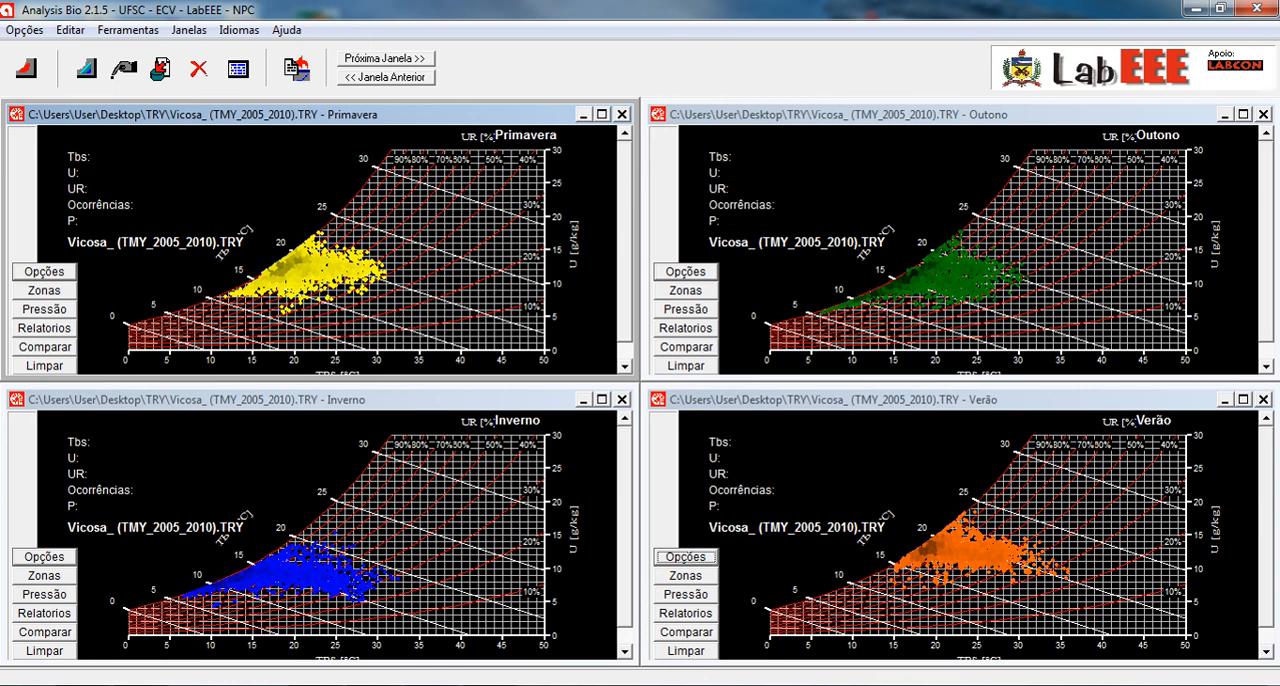
- Display the text reports for Outono, Primavera, Inverno and Verão in their tiled windows
{"action": "left_click", "coordinate": [686, 328]}
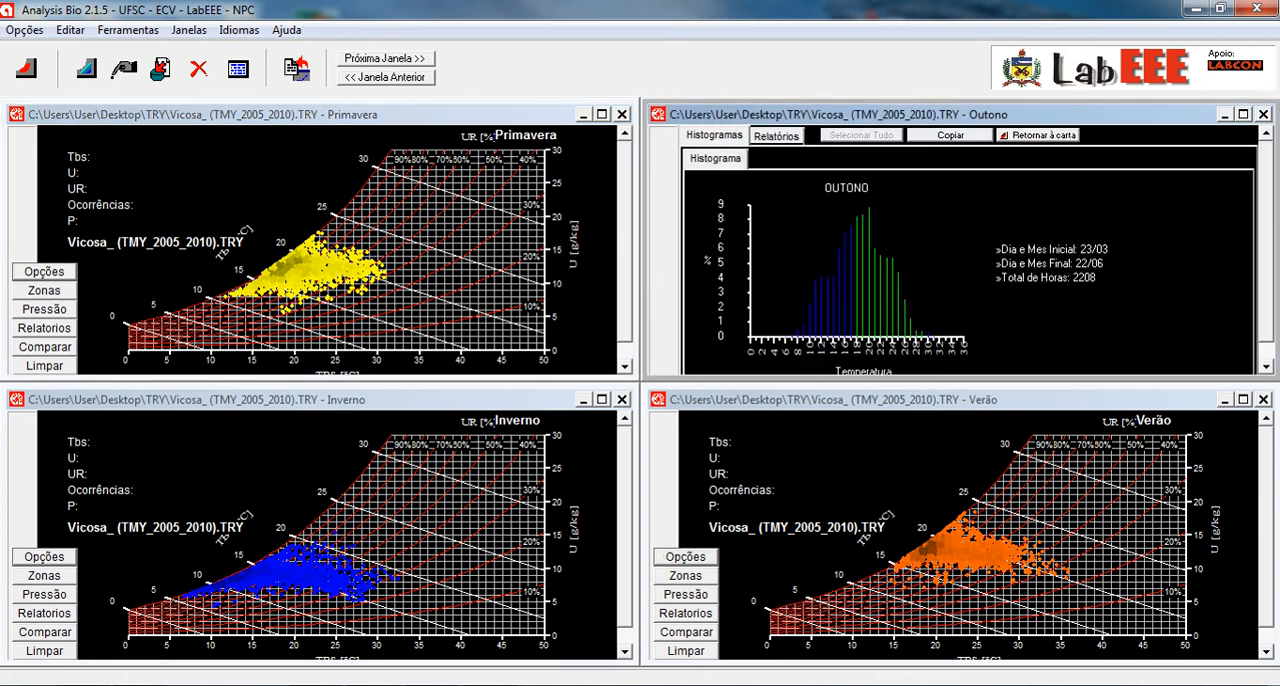
{"action": "left_click", "coordinate": [777, 136]}
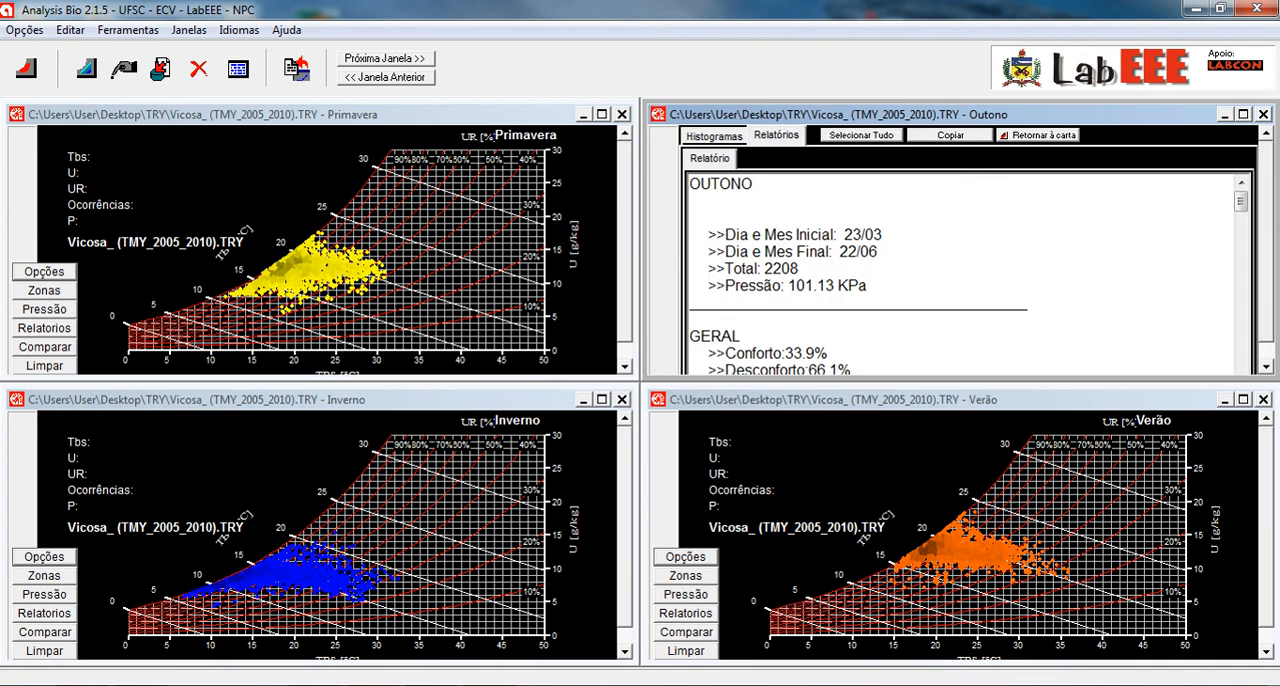
{"action": "left_click", "coordinate": [44, 328]}
{"action": "left_click", "coordinate": [135, 136]}
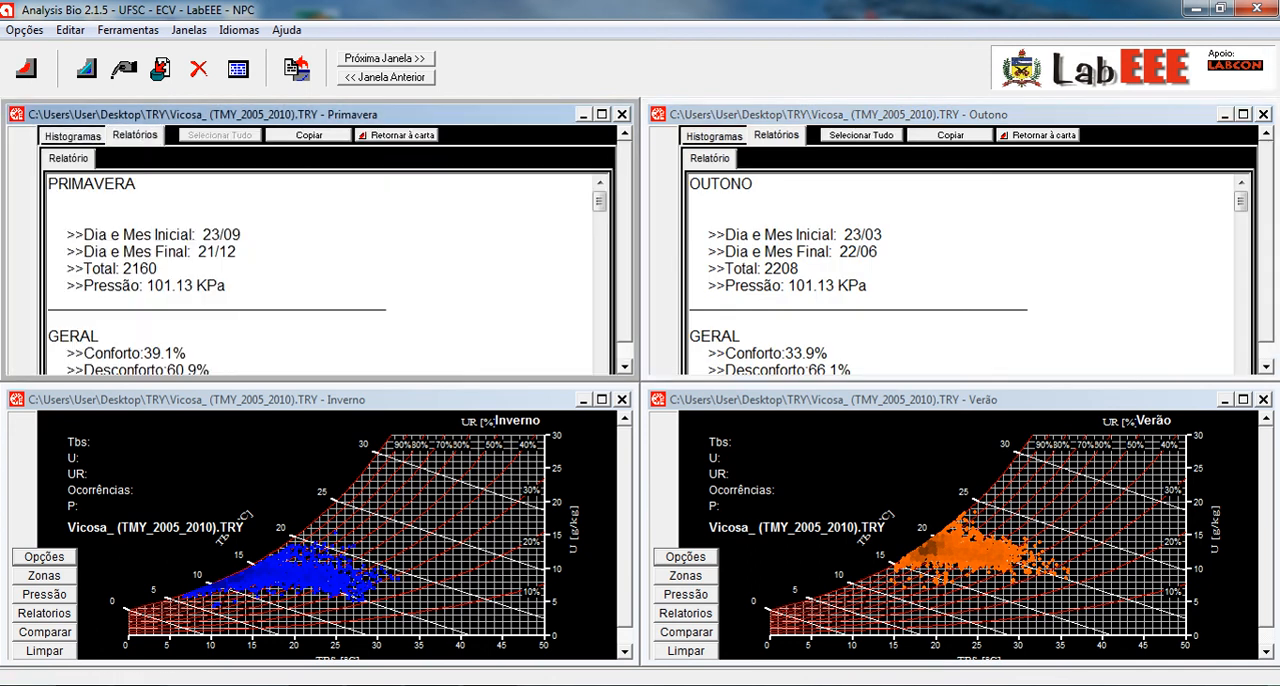
{"action": "left_click", "coordinate": [44, 613]}
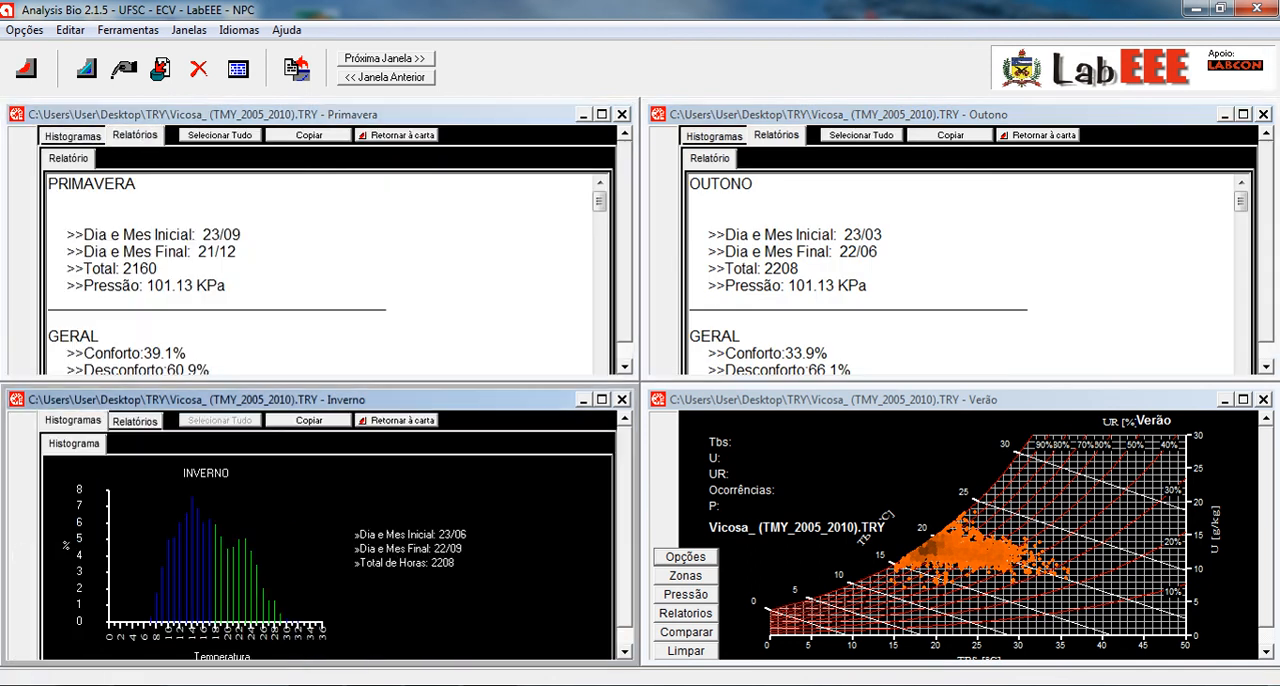
{"action": "left_click", "coordinate": [134, 421]}
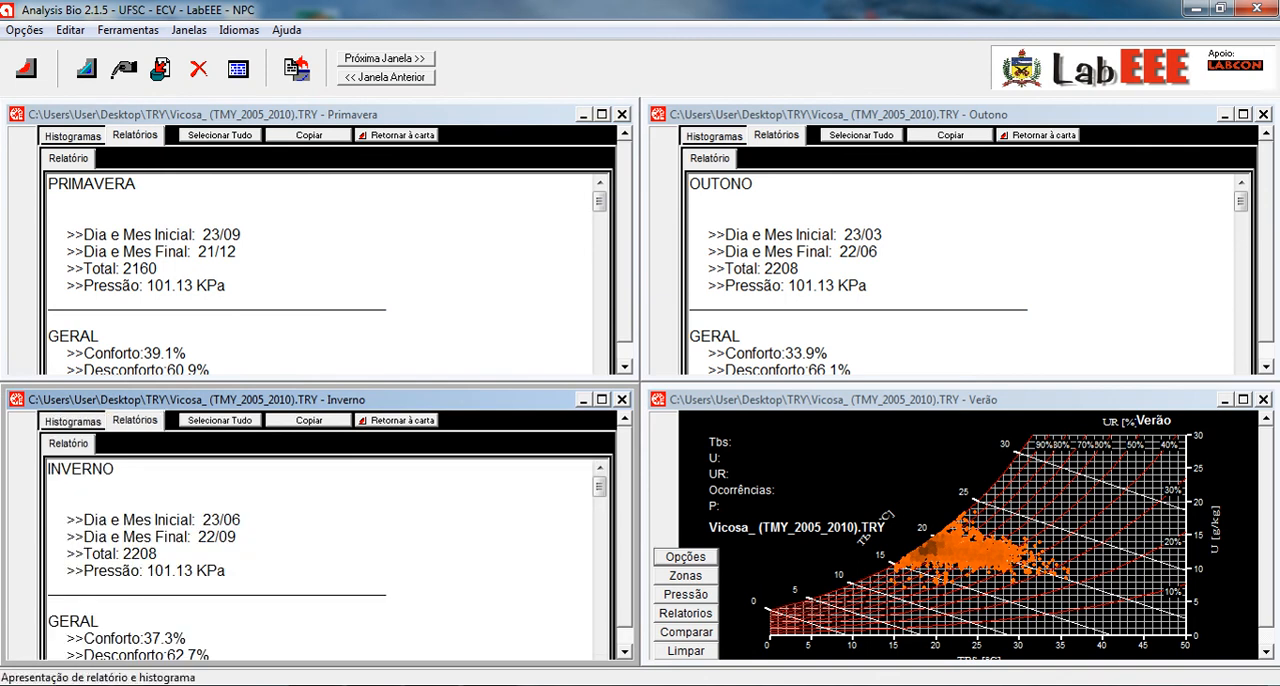
{"action": "left_click", "coordinate": [686, 613]}
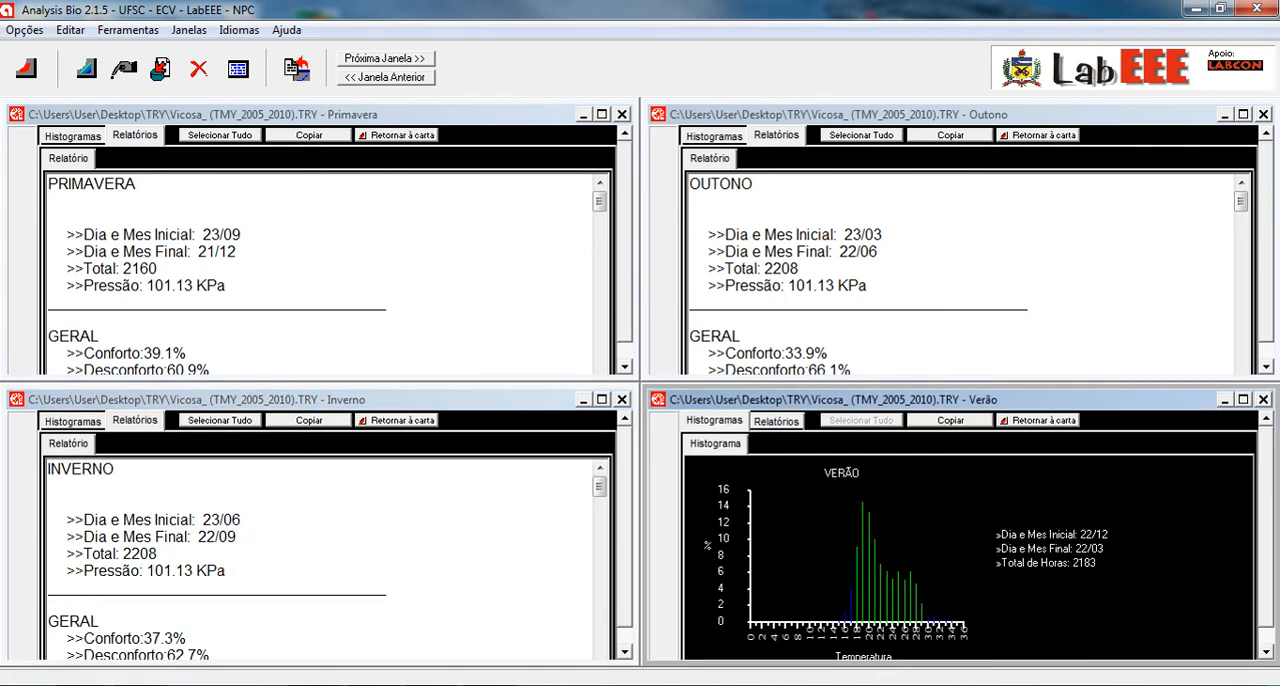
{"action": "left_click", "coordinate": [776, 421]}
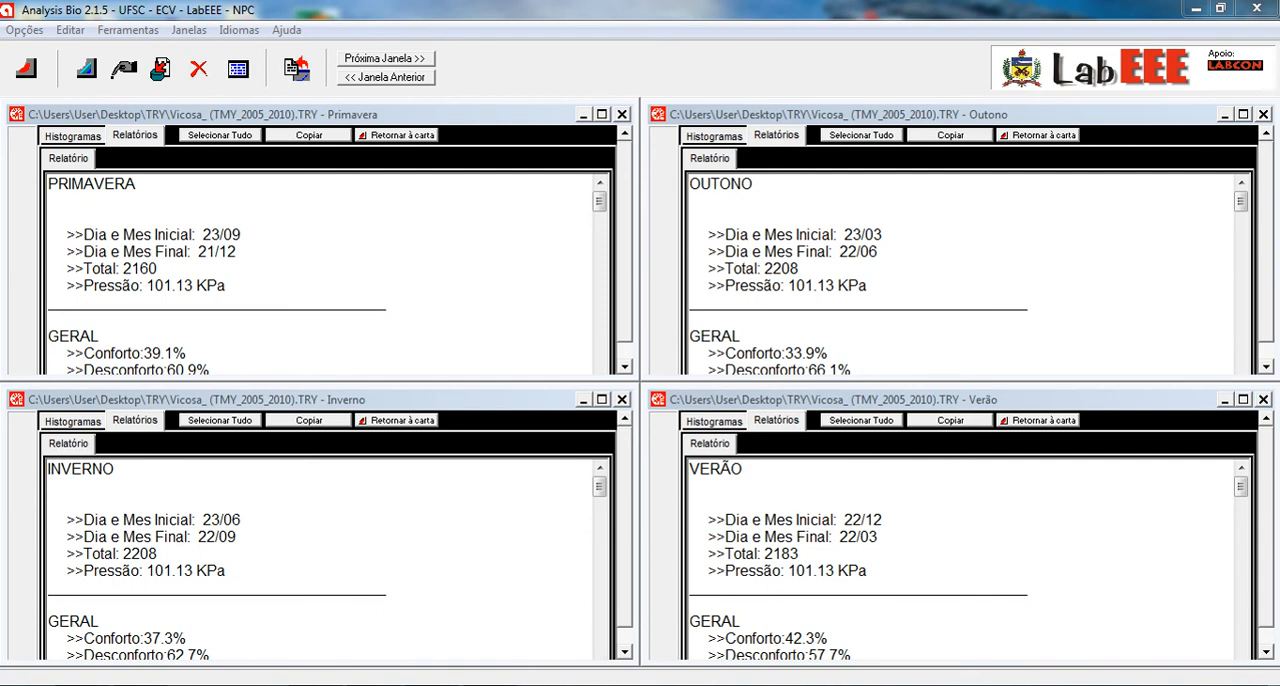
- Compare the comfort figures and the Calor and Frio strategy percentages across the four season reports
{"action": "left_click_drag", "start_coordinate": [600, 487], "coordinate": [600, 512]}
{"action": "left_click_drag", "start_coordinate": [600, 202], "coordinate": [600, 229]}
{"action": "left_click_drag", "start_coordinate": [1241, 202], "coordinate": [1241, 240]}
{"action": "left_click_drag", "start_coordinate": [1241, 487], "coordinate": [1241, 510]}
- Close the Outono, Verão, Primavera and Inverno report windows
{"action": "left_click", "coordinate": [1263, 114]}
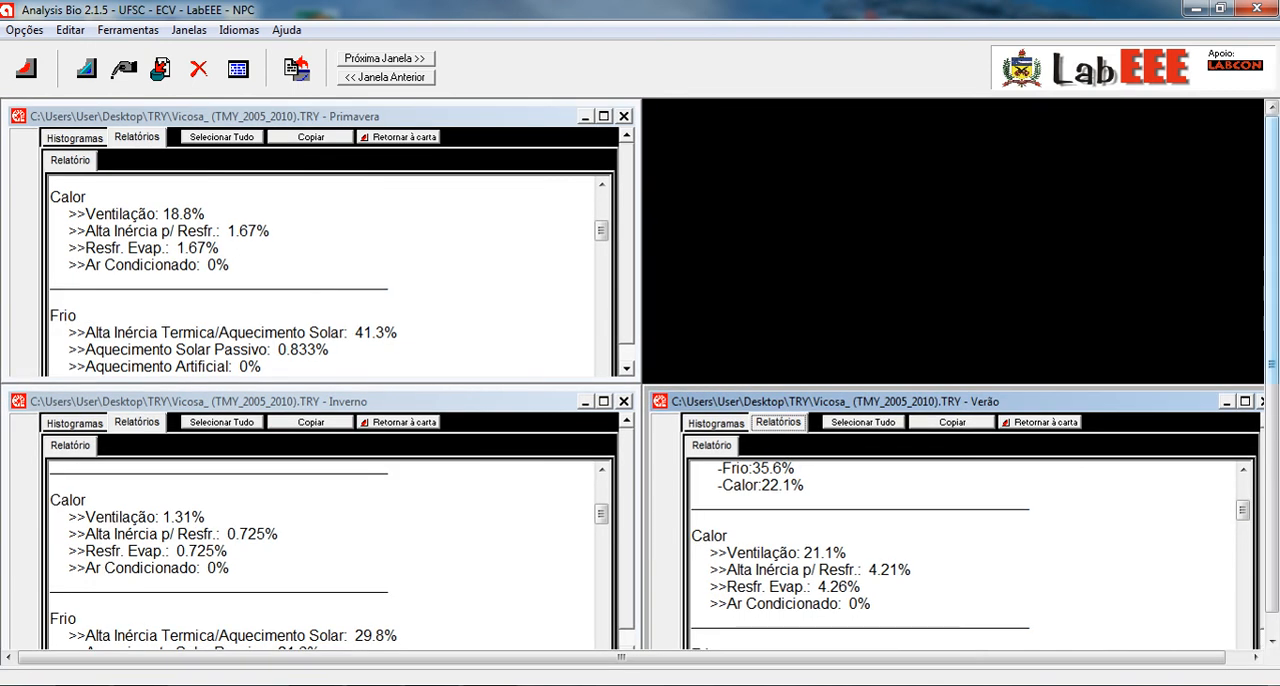
{"action": "left_click", "coordinate": [1261, 401]}
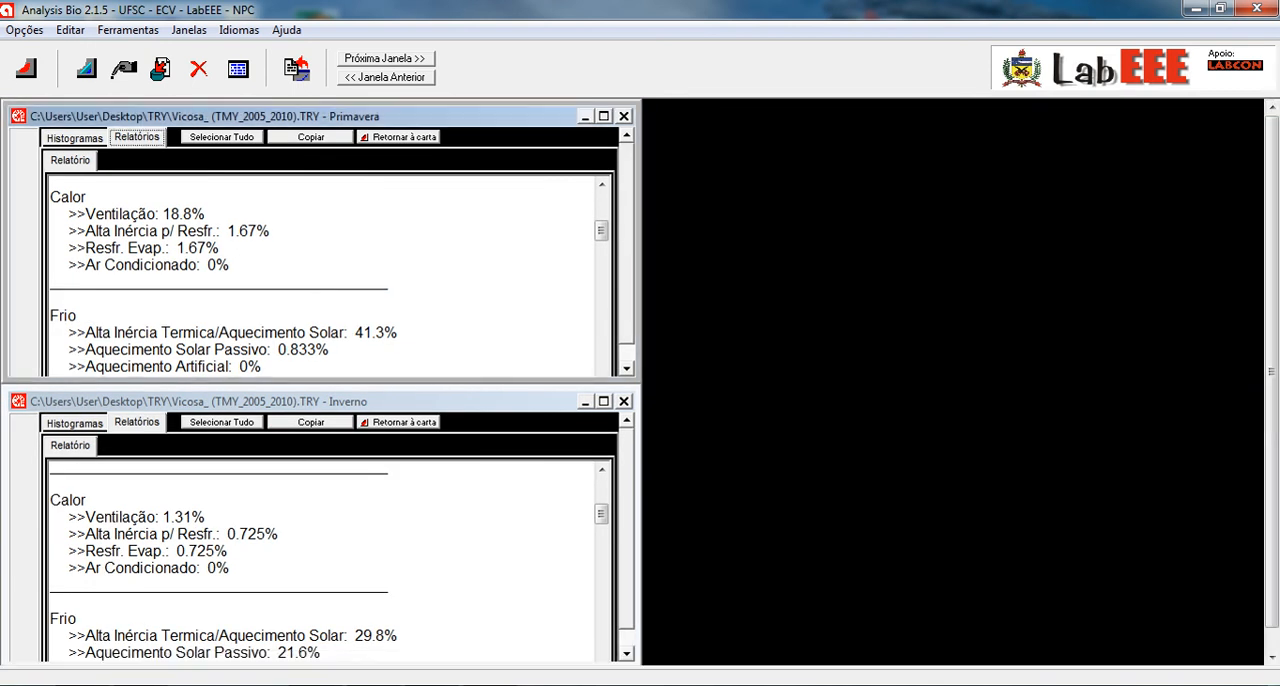
{"action": "left_click", "coordinate": [623, 115]}
{"action": "left_click", "coordinate": [624, 401]}
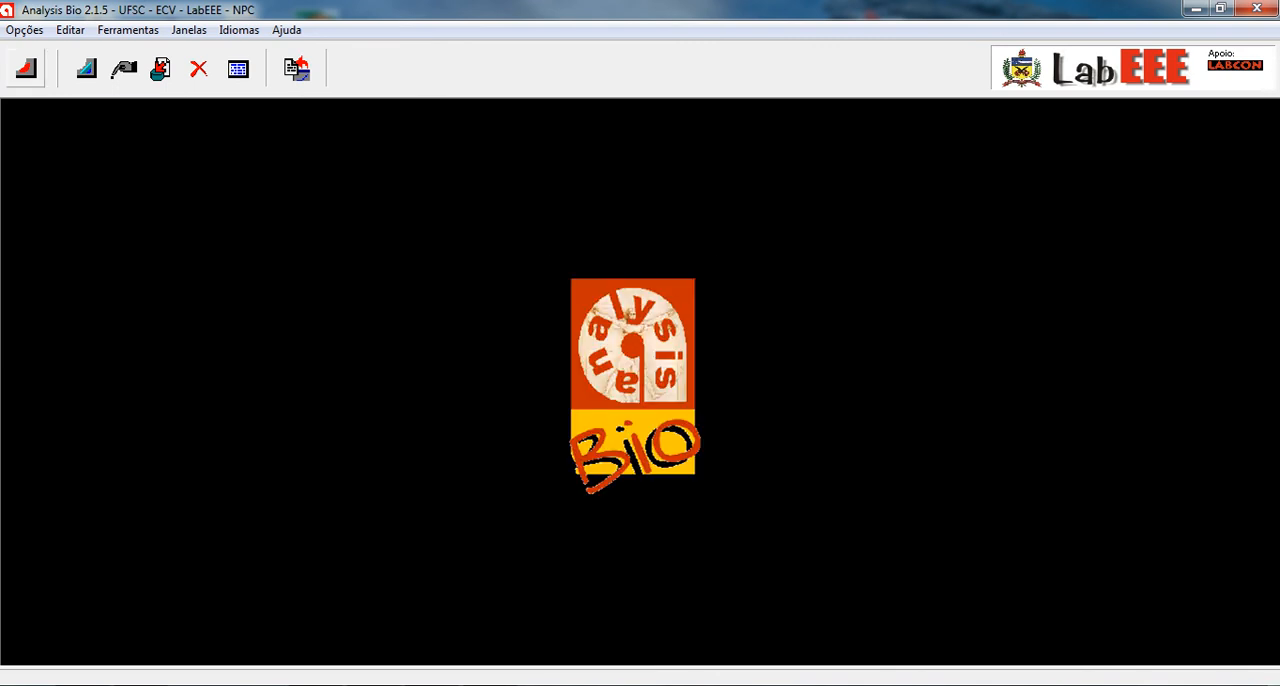
- Open the climate files BEL.TRY, BRA.TRY and CUR.TRY, each in its own psychrometric chart window
{"action": "left_click", "coordinate": [26, 68]}
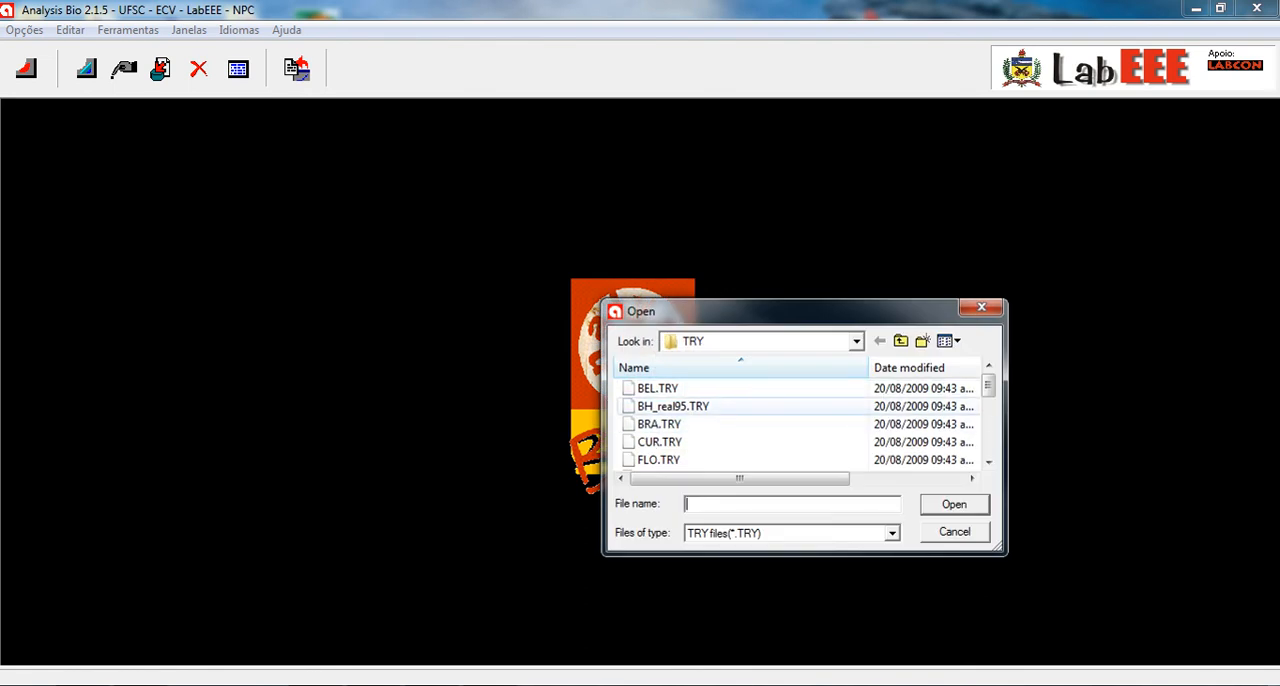
{"action": "type", "text": "BEL"}
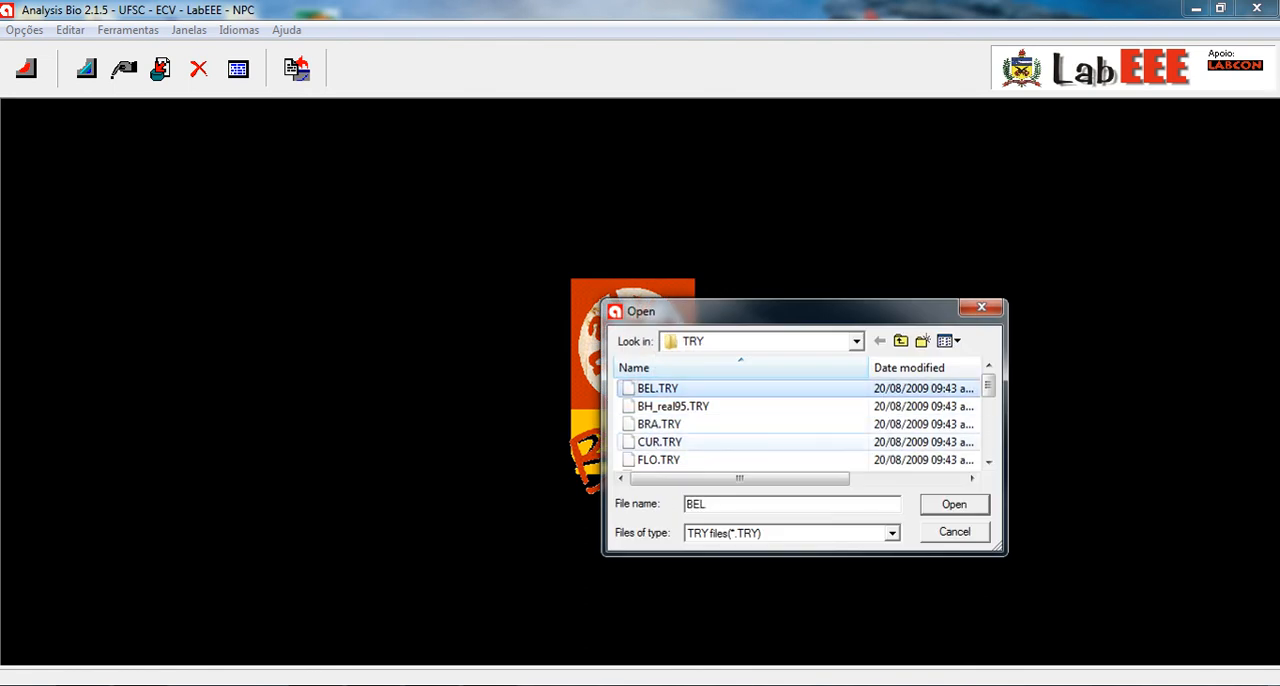
{"action": "key", "text": "Return"}
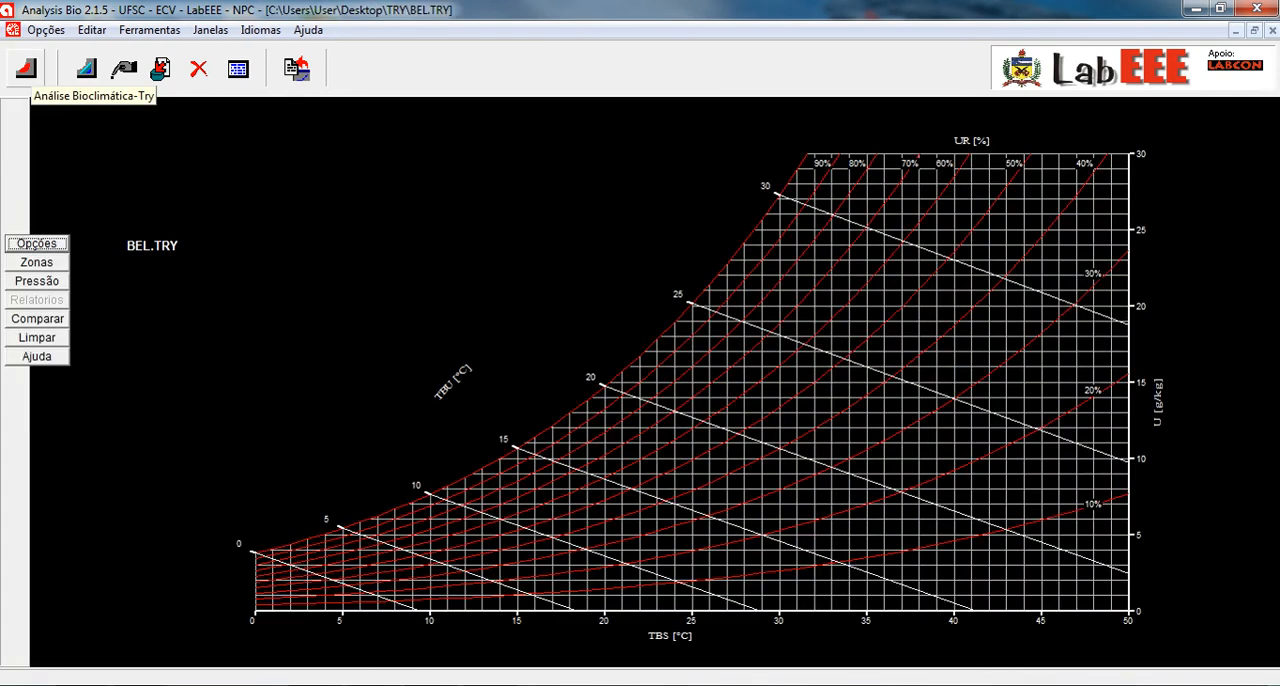
{"action": "left_click", "coordinate": [26, 68]}
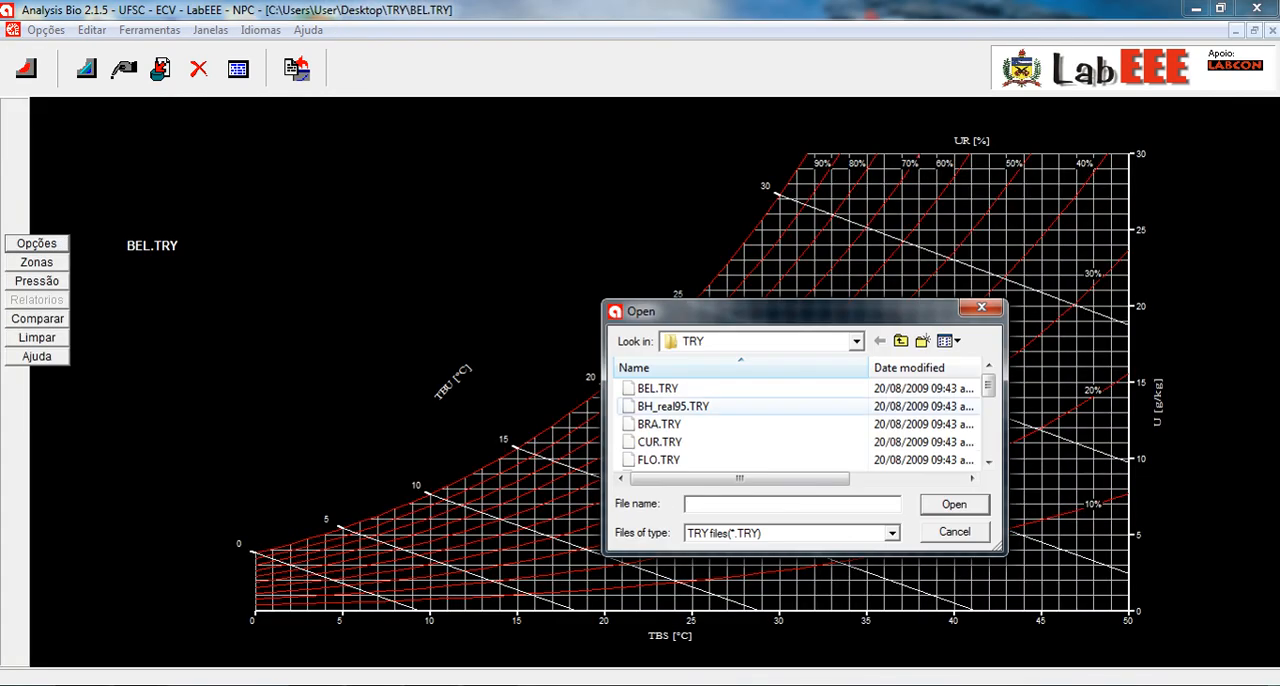
{"action": "left_click", "coordinate": [660, 424]}
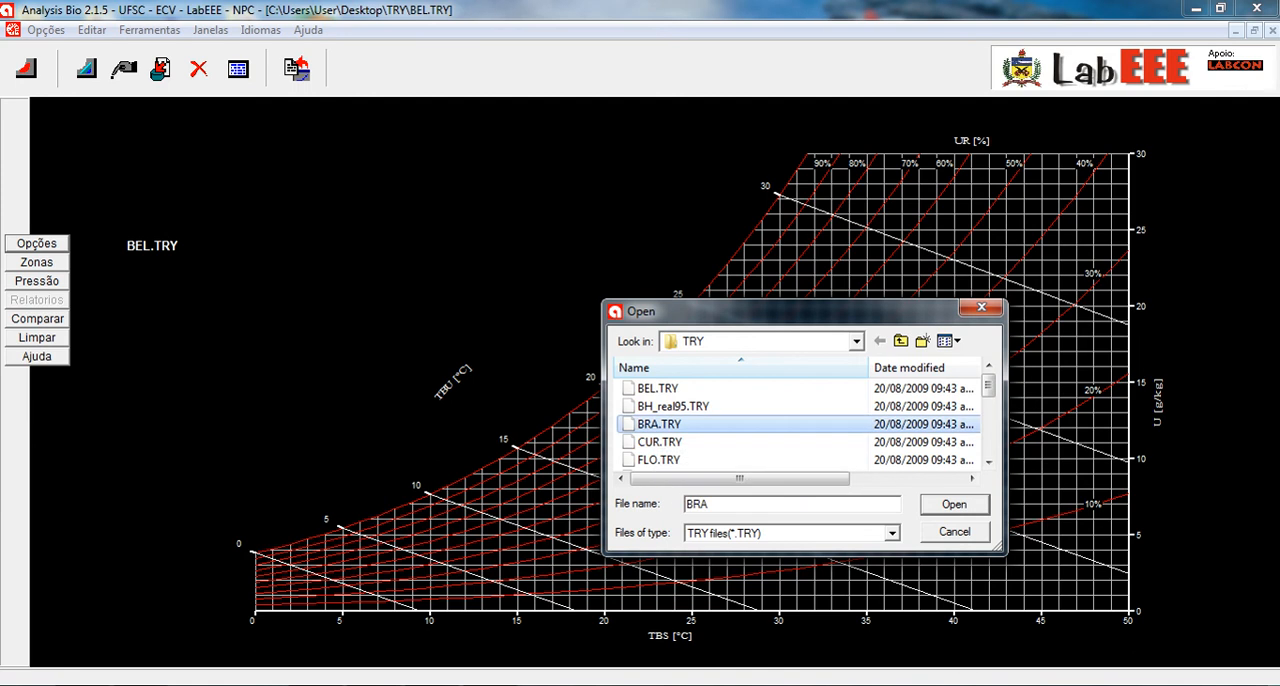
{"action": "left_click", "coordinate": [954, 504]}
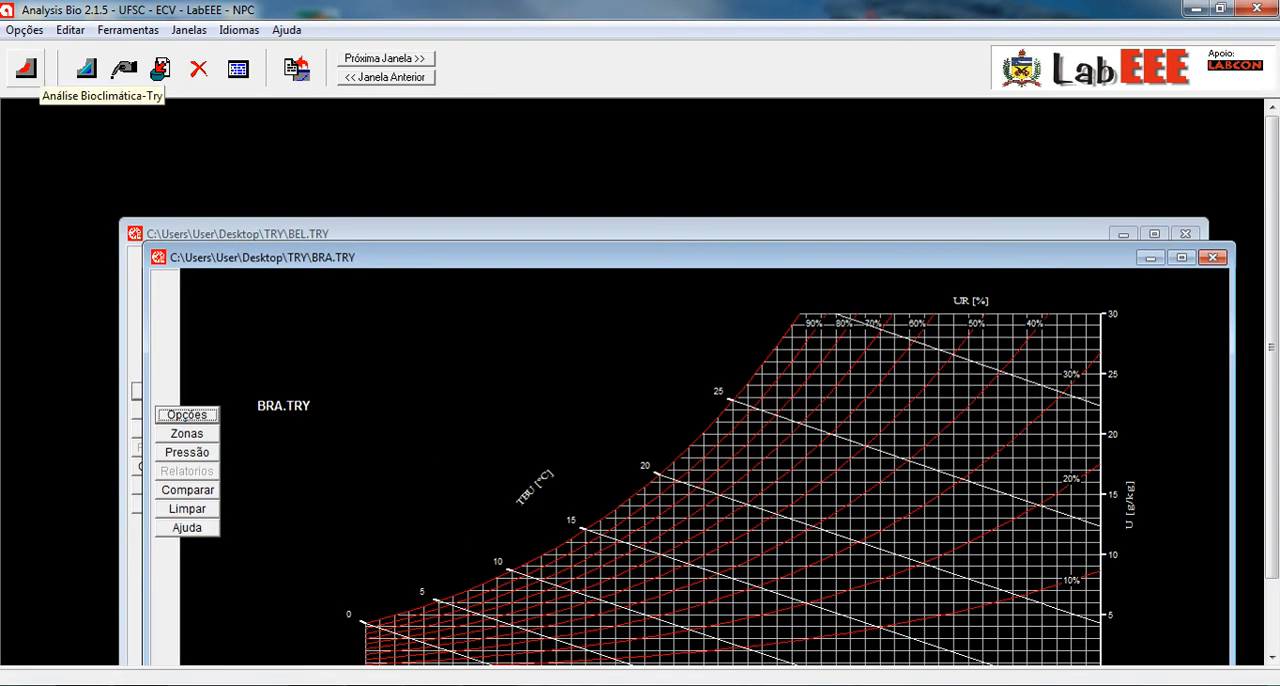
{"action": "left_click", "coordinate": [26, 68]}
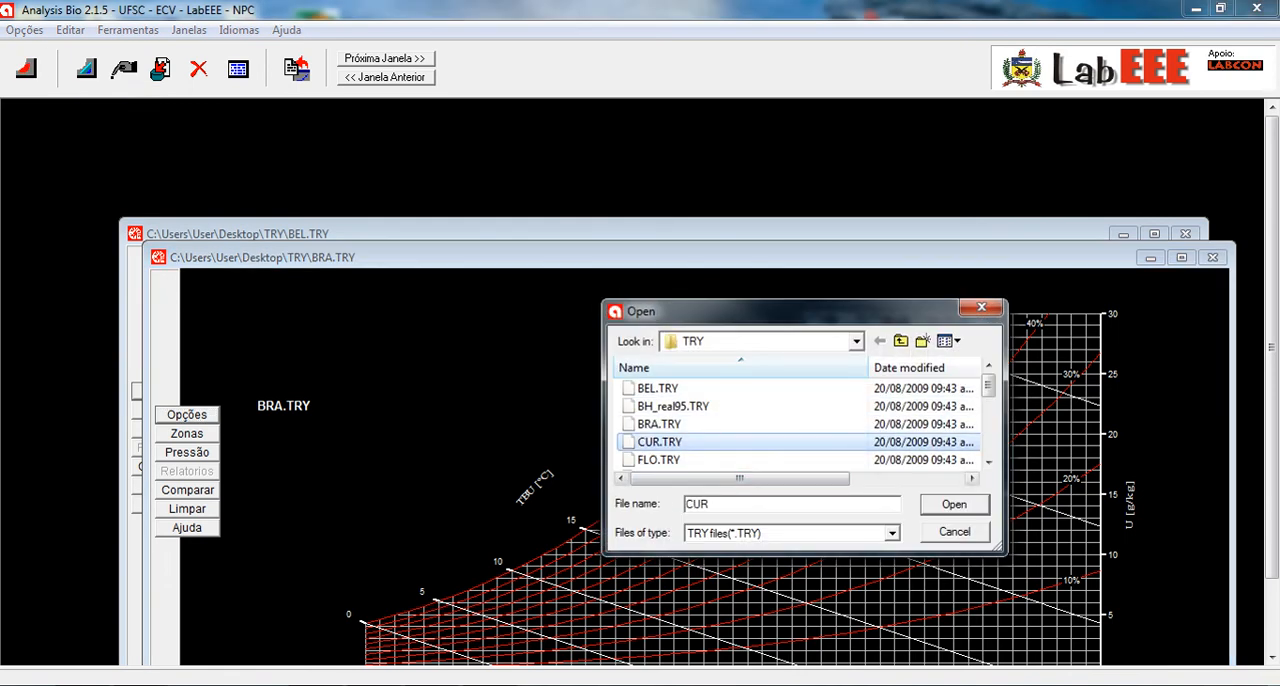
{"action": "key", "text": "Return"}
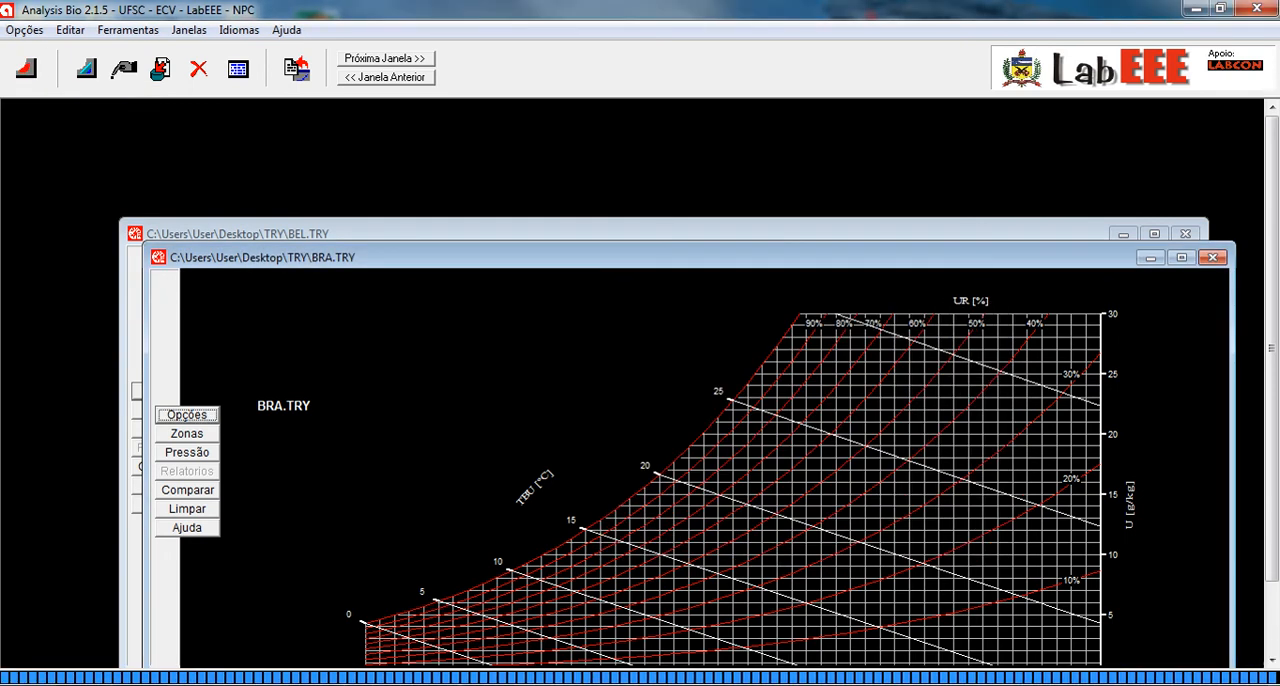
- Try to open the Vicosa_ (TMY_2005_2010).TRY climate file as a further chart
{"action": "left_click", "coordinate": [27, 69]}
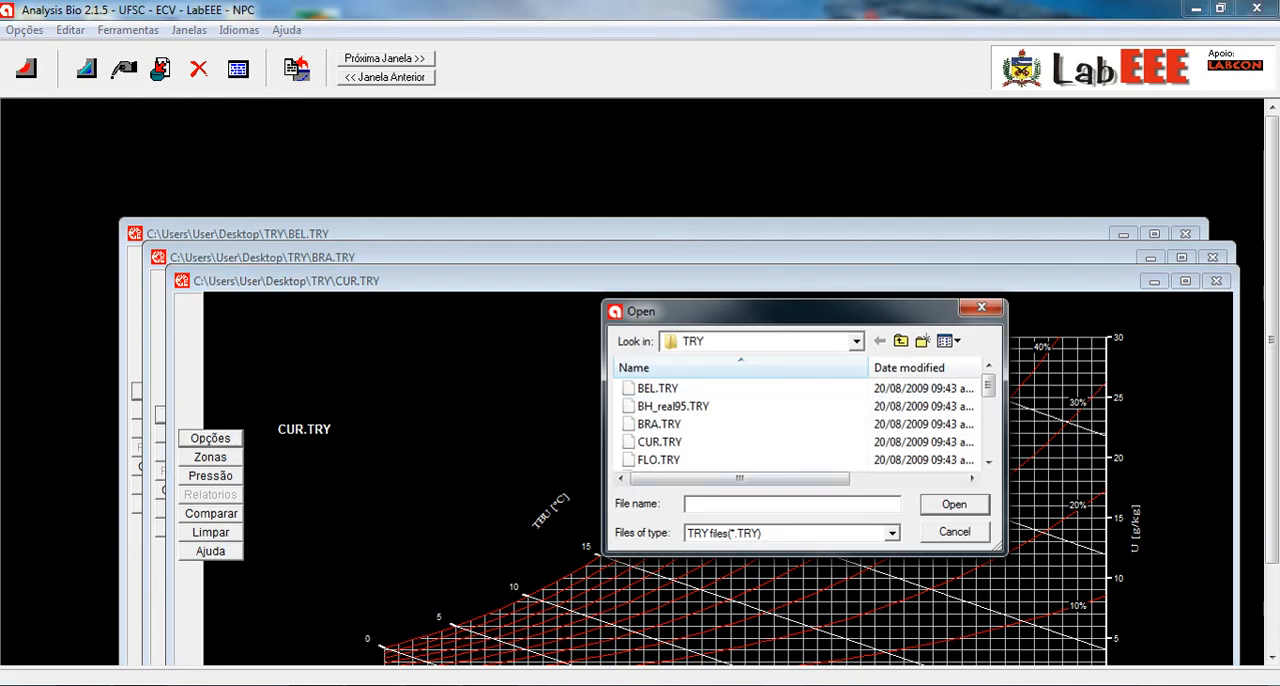
{"action": "left_click_drag", "start_coordinate": [988, 384], "coordinate": [988, 460]}
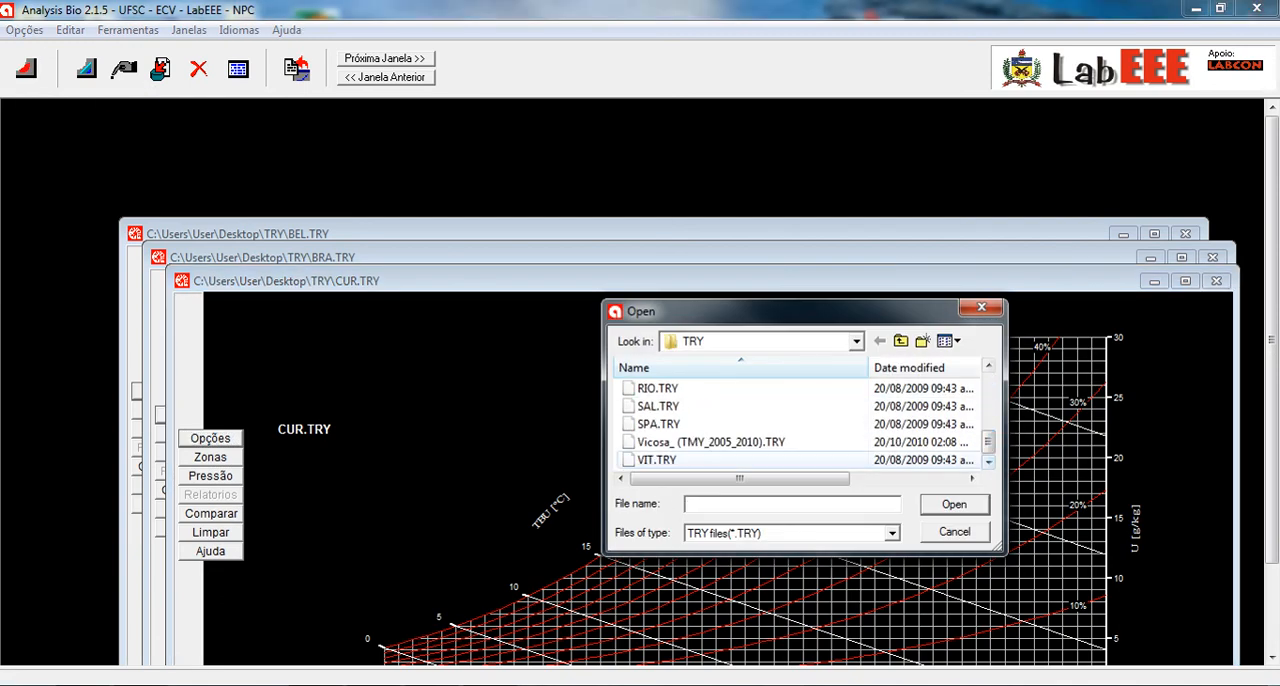
{"action": "left_click", "coordinate": [711, 442]}
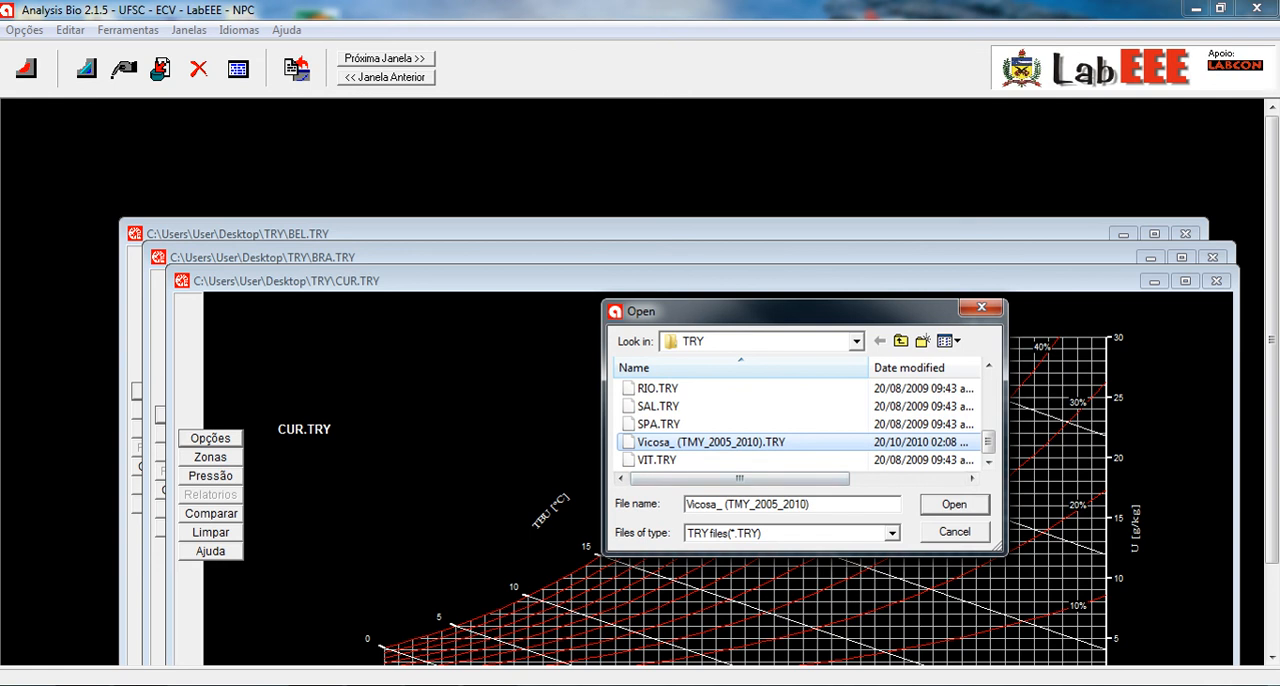
{"action": "left_click", "coordinate": [955, 505]}
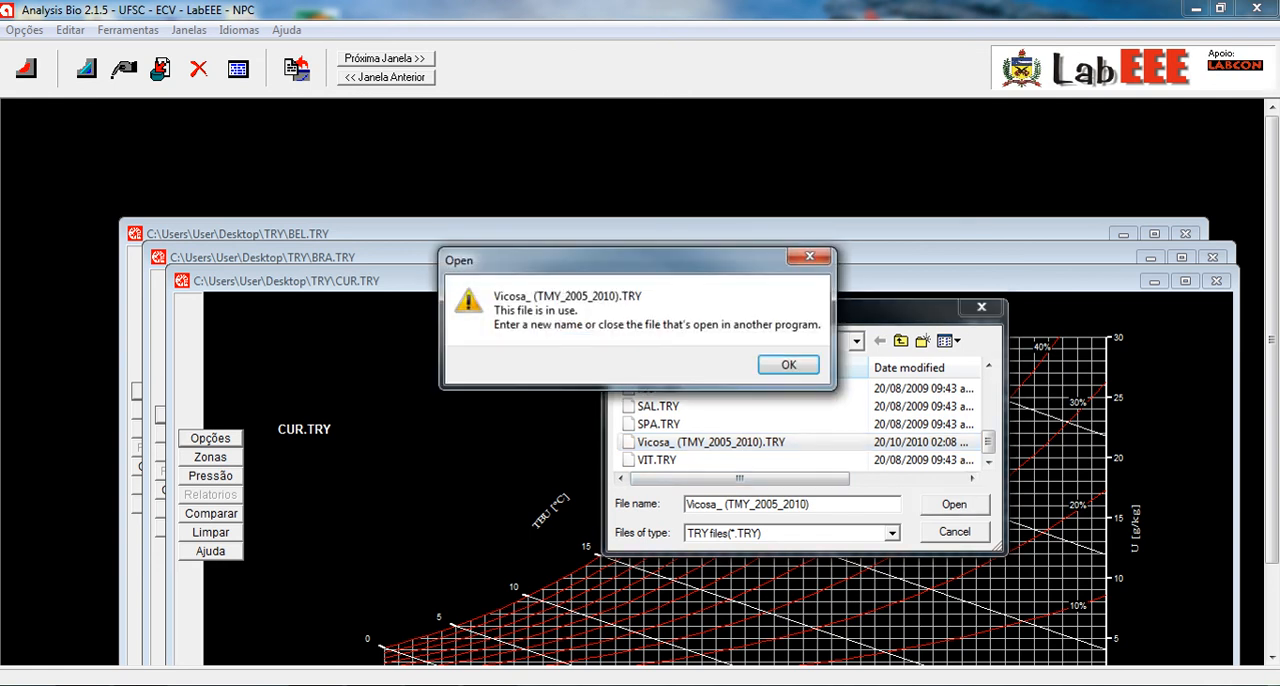
{"action": "key", "text": "Return"}
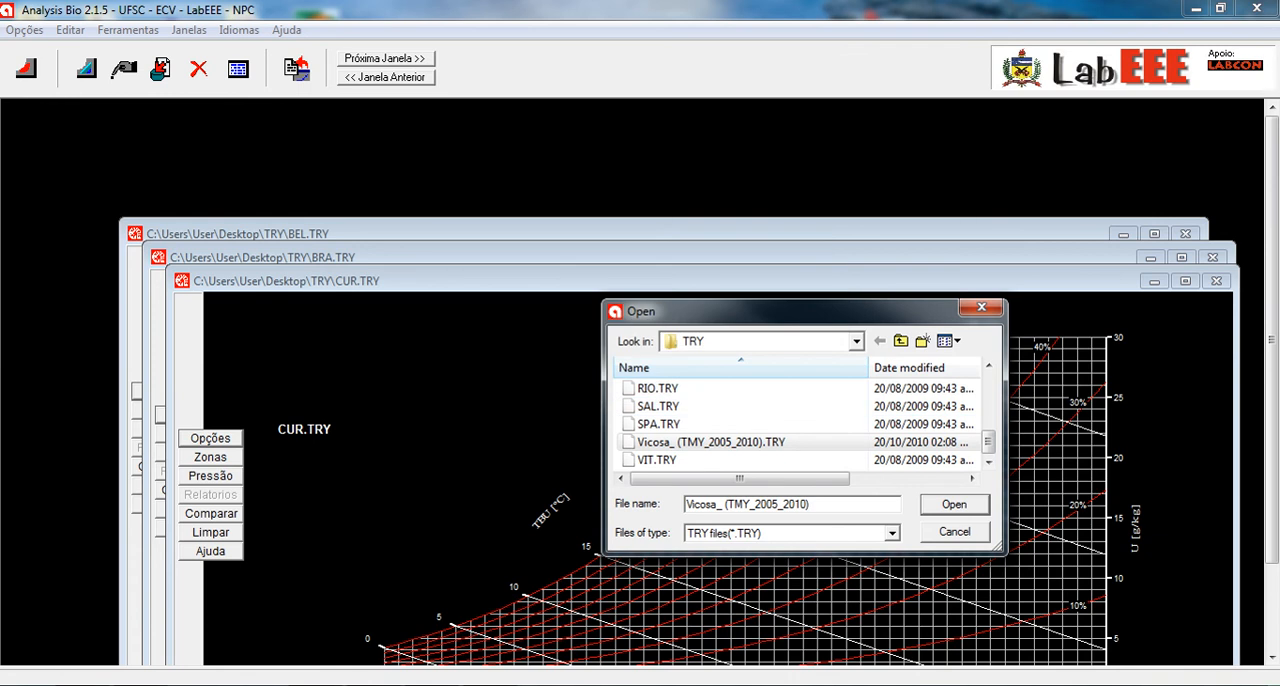
{"action": "left_click", "coordinate": [945, 529]}
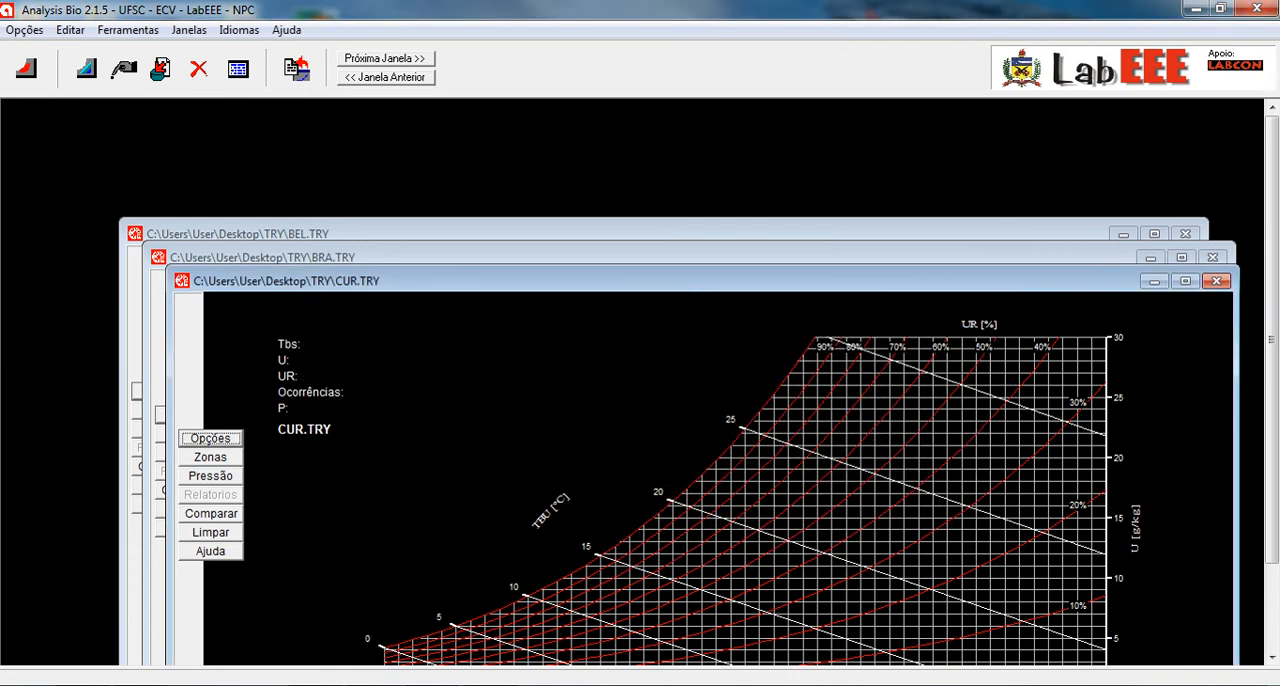
- Tile the open charts side by side and plot the whole year (Ano Todo) for CUR.TRY, BRA.TRY and BEL.TRY
{"action": "left_click", "coordinate": [189, 30]}
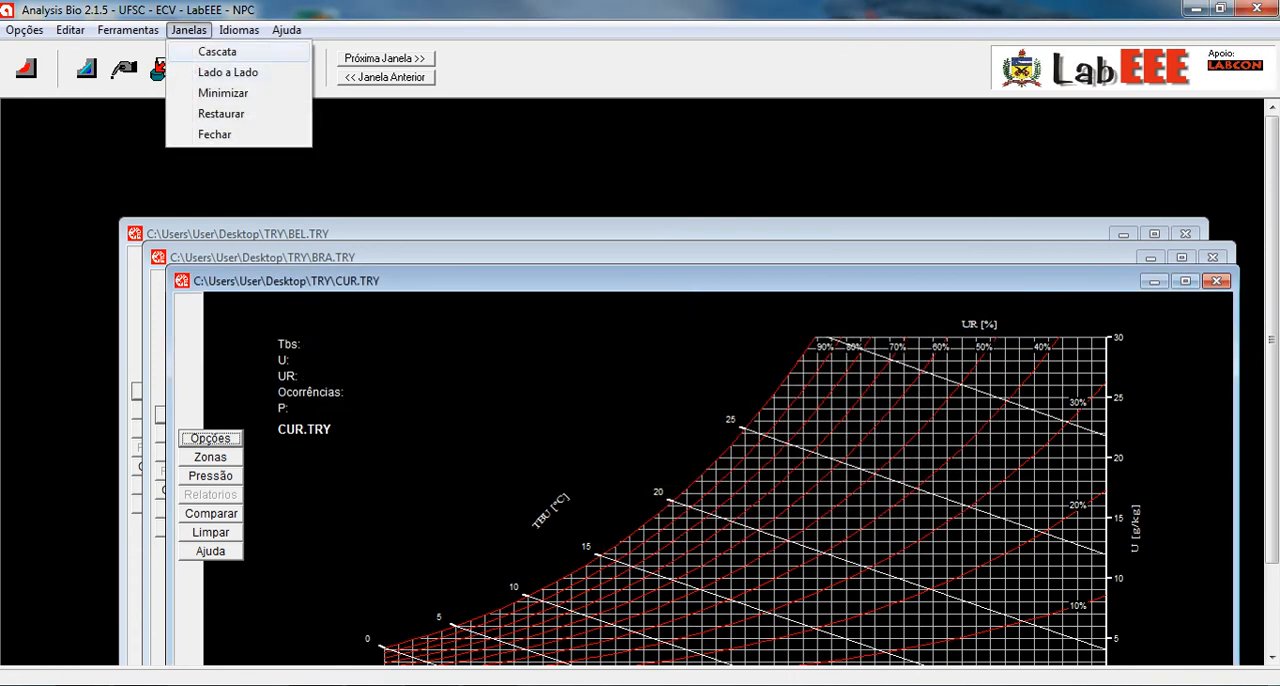
{"action": "left_click", "coordinate": [228, 72]}
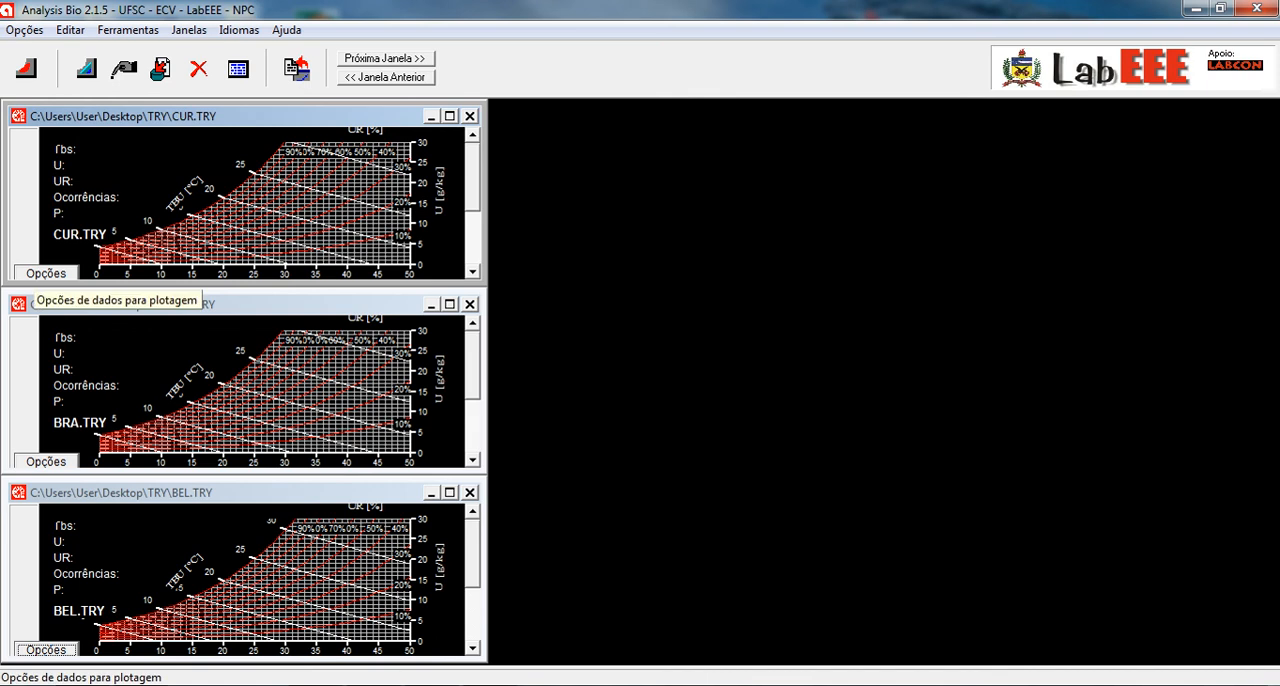
{"action": "left_click", "coordinate": [46, 273]}
{"action": "left_click", "coordinate": [559, 298]}
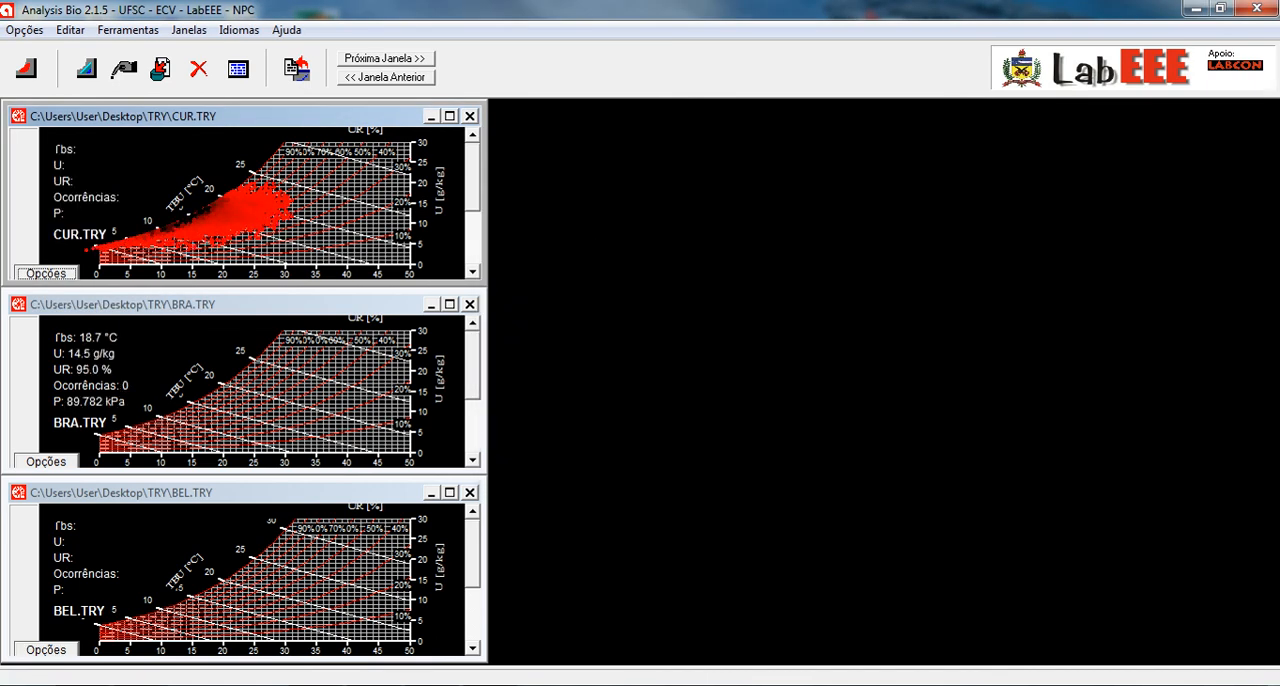
{"action": "left_click", "coordinate": [46, 462]}
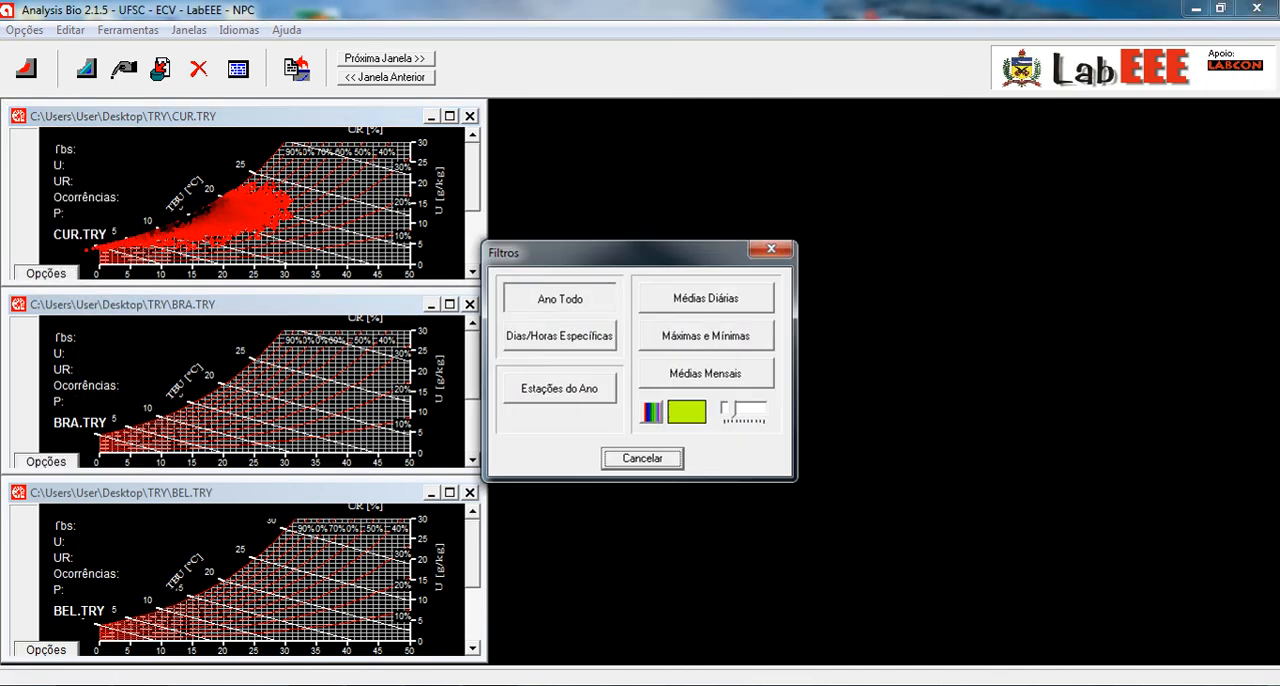
{"action": "left_click", "coordinate": [559, 298]}
{"action": "left_click", "coordinate": [46, 650]}
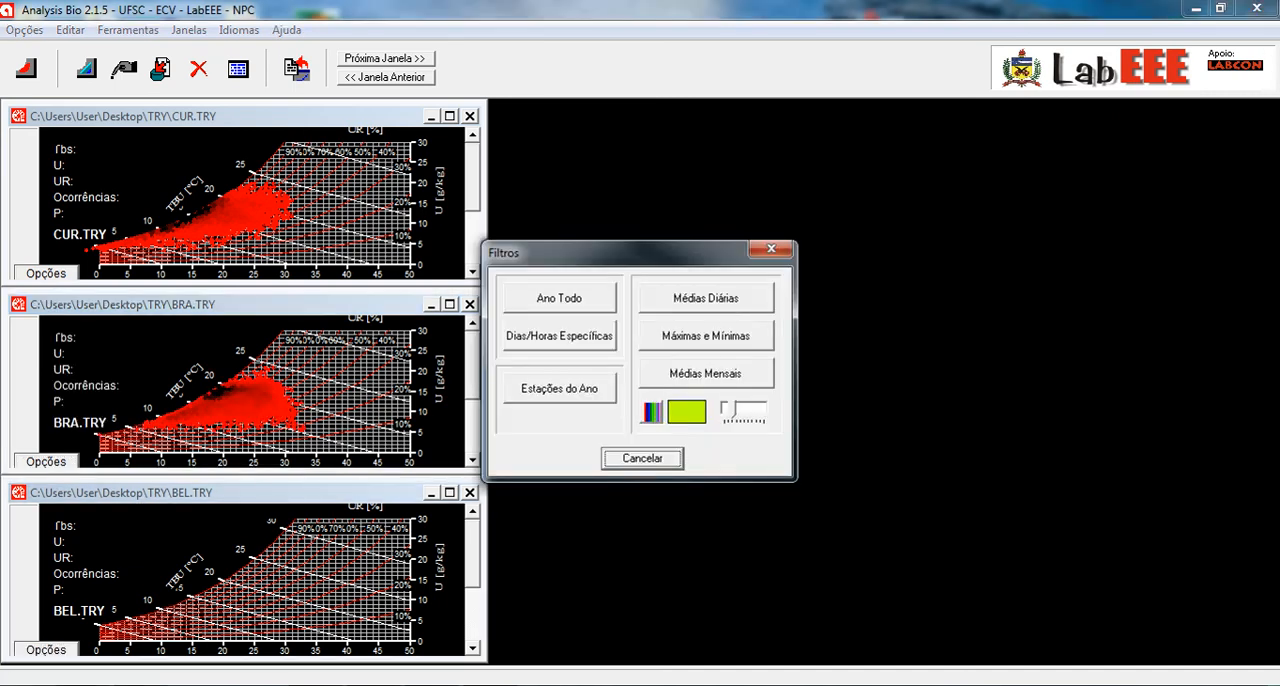
{"action": "left_click", "coordinate": [559, 298]}
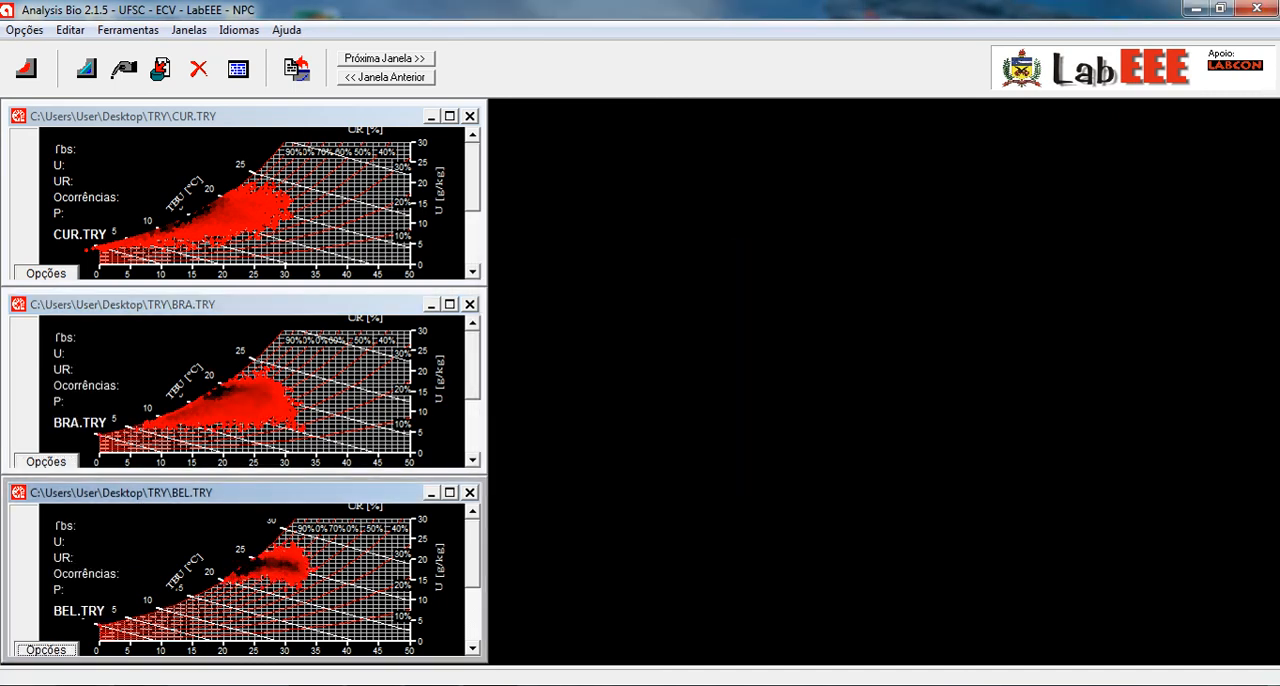
- Rearrange and heighten the three chart windows, with BRA.TRY above BEL.TRY and CUR.TRY beside BRA.TRY
{"action": "left_click_drag", "start_coordinate": [250, 116], "coordinate": [960, 128]}
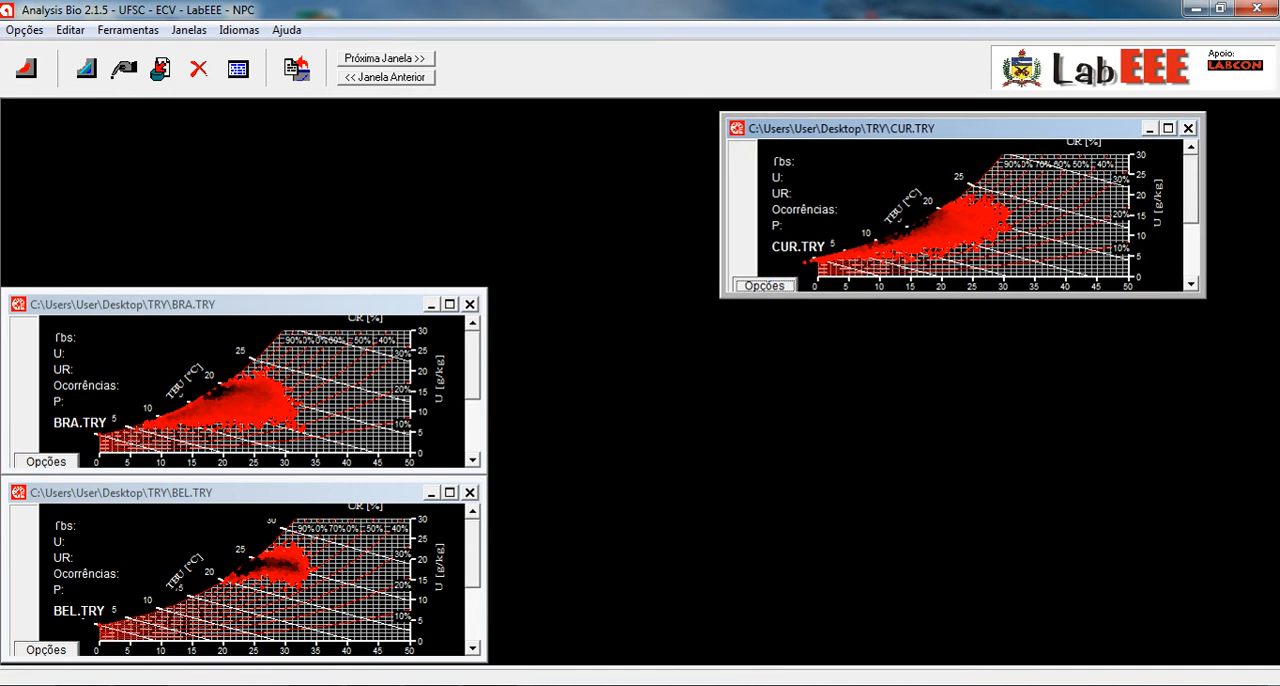
{"action": "left_click_drag", "start_coordinate": [250, 304], "coordinate": [263, 163]}
{"action": "left_click_drag", "start_coordinate": [256, 477], "coordinate": [256, 388]}
{"action": "left_click_drag", "start_coordinate": [258, 163], "coordinate": [260, 129]}
{"action": "left_click_drag", "start_coordinate": [259, 298], "coordinate": [259, 371]}
{"action": "left_click_drag", "start_coordinate": [1204, 297], "coordinate": [1205, 370]}
{"action": "left_click_drag", "start_coordinate": [962, 113], "coordinate": [779, 152]}
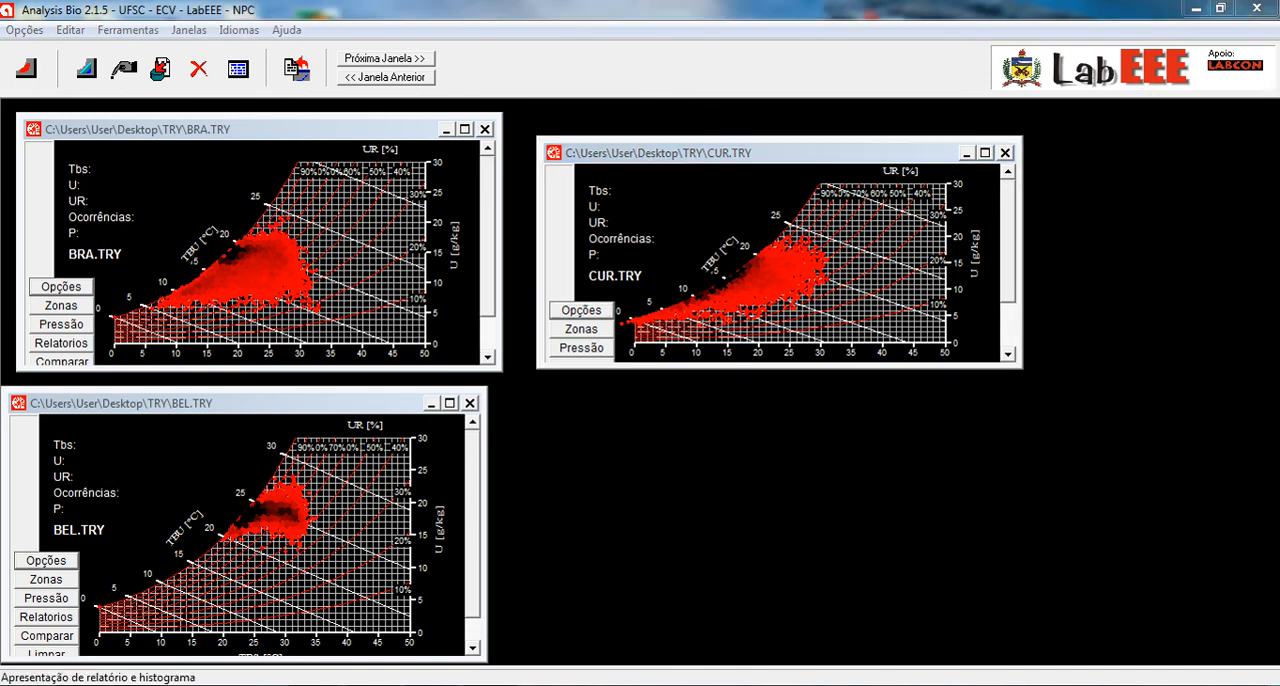
- Display the written whole-year reports for BRA.TRY, CUR.TRY and BEL.TRY in their respective windows
{"action": "left_click", "coordinate": [61, 343]}
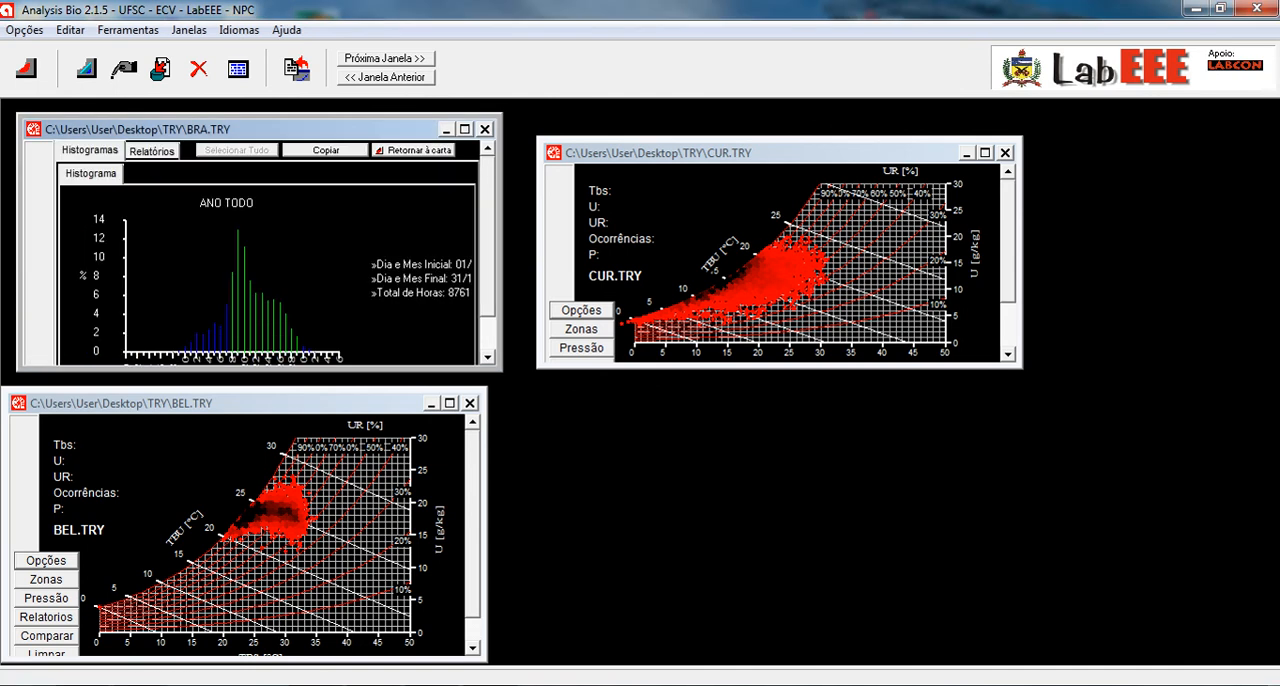
{"action": "left_click", "coordinate": [152, 151]}
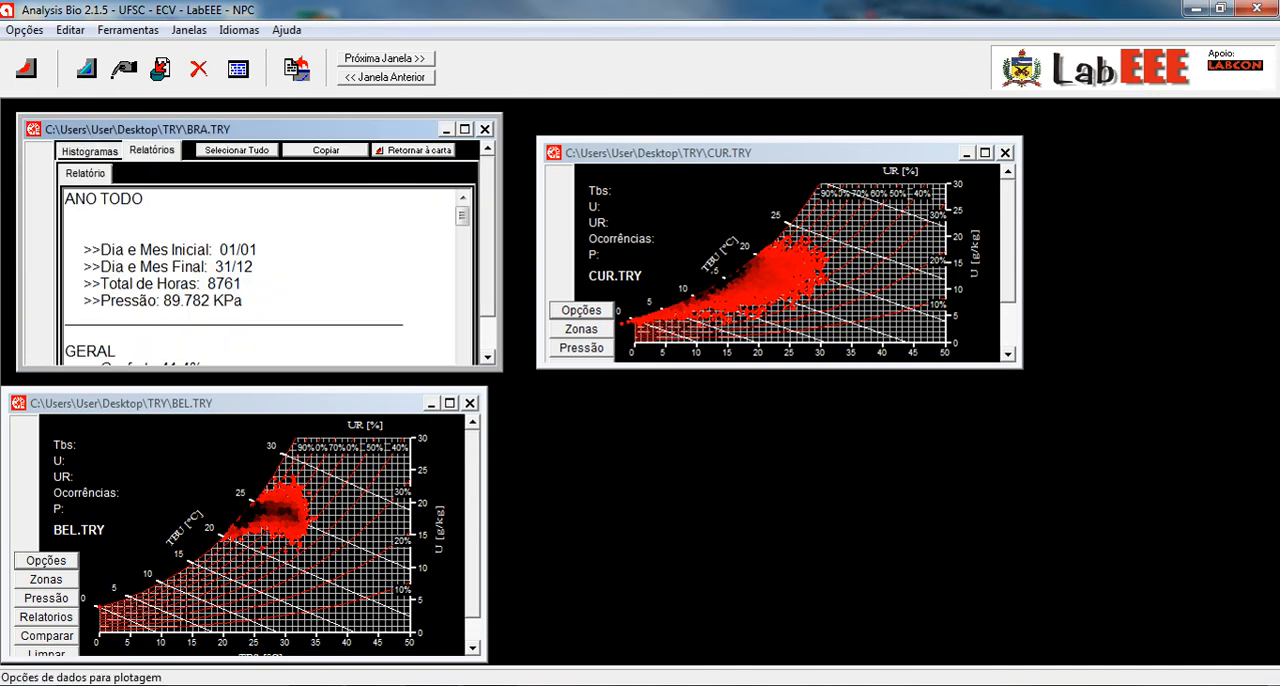
{"action": "left_click", "coordinate": [581, 348]}
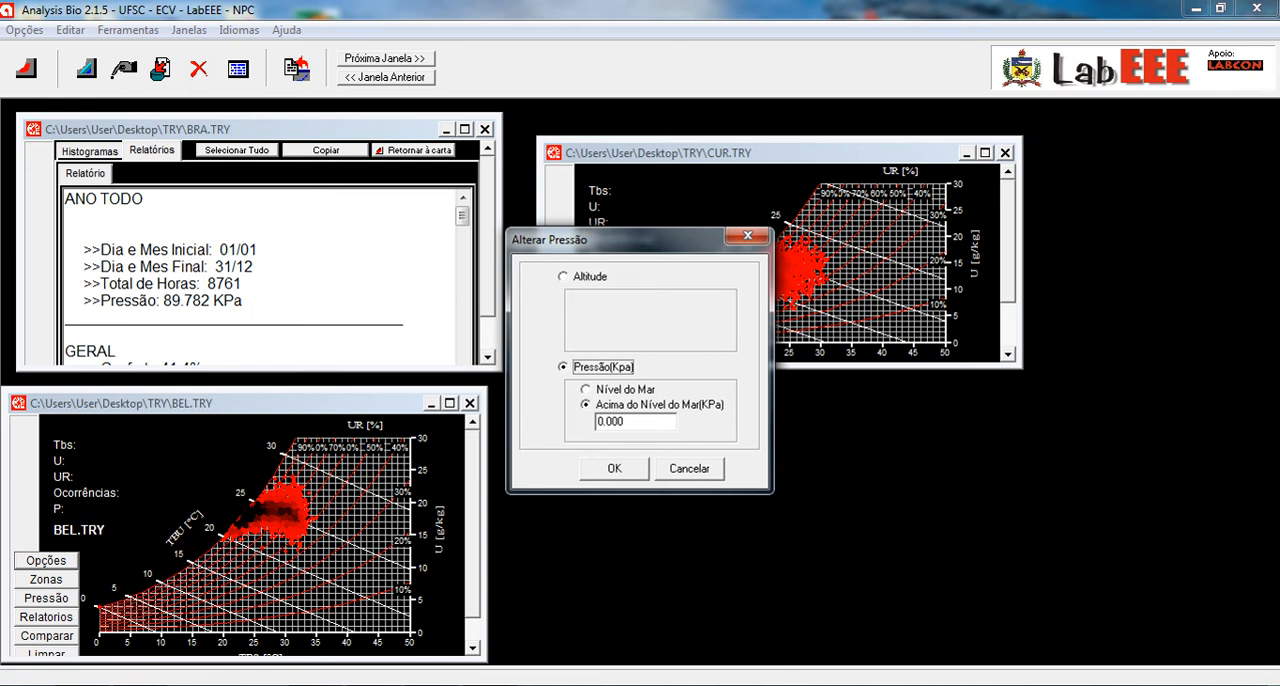
{"action": "left_click", "coordinate": [689, 468]}
{"action": "left_click_drag", "start_coordinate": [1008, 285], "coordinate": [1008, 323]}
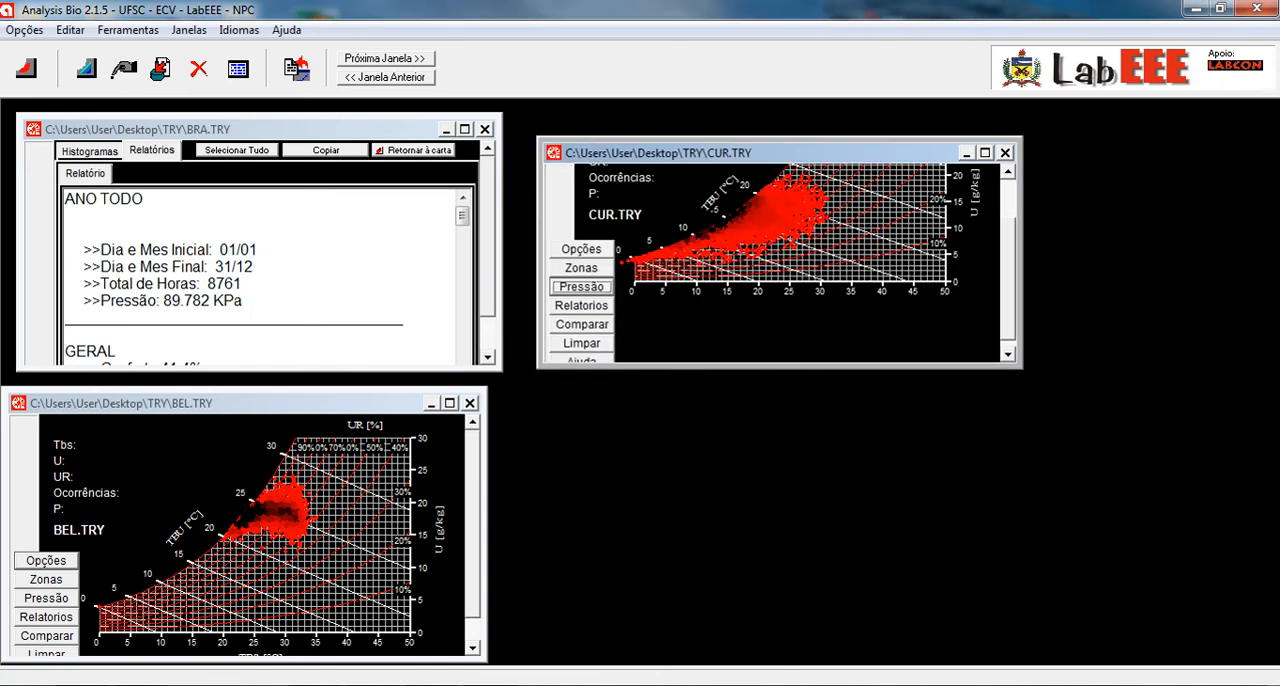
{"action": "left_click", "coordinate": [582, 305]}
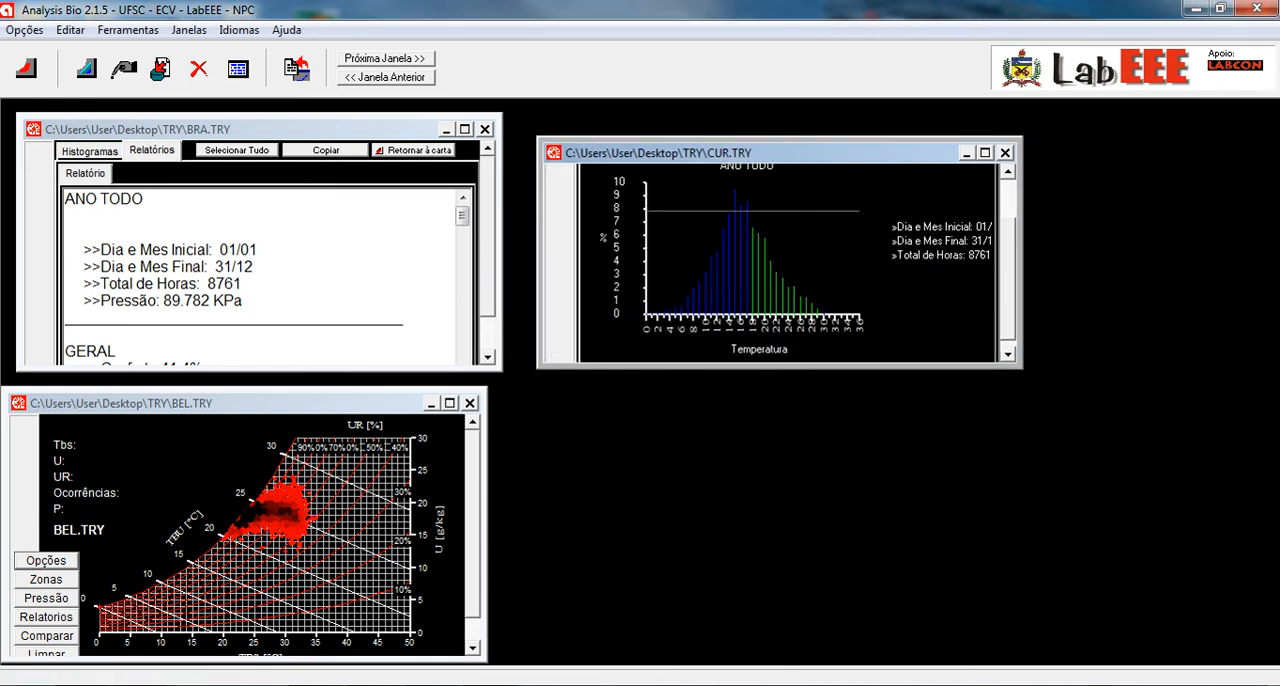
{"action": "left_click_drag", "start_coordinate": [1008, 284], "coordinate": [1008, 242]}
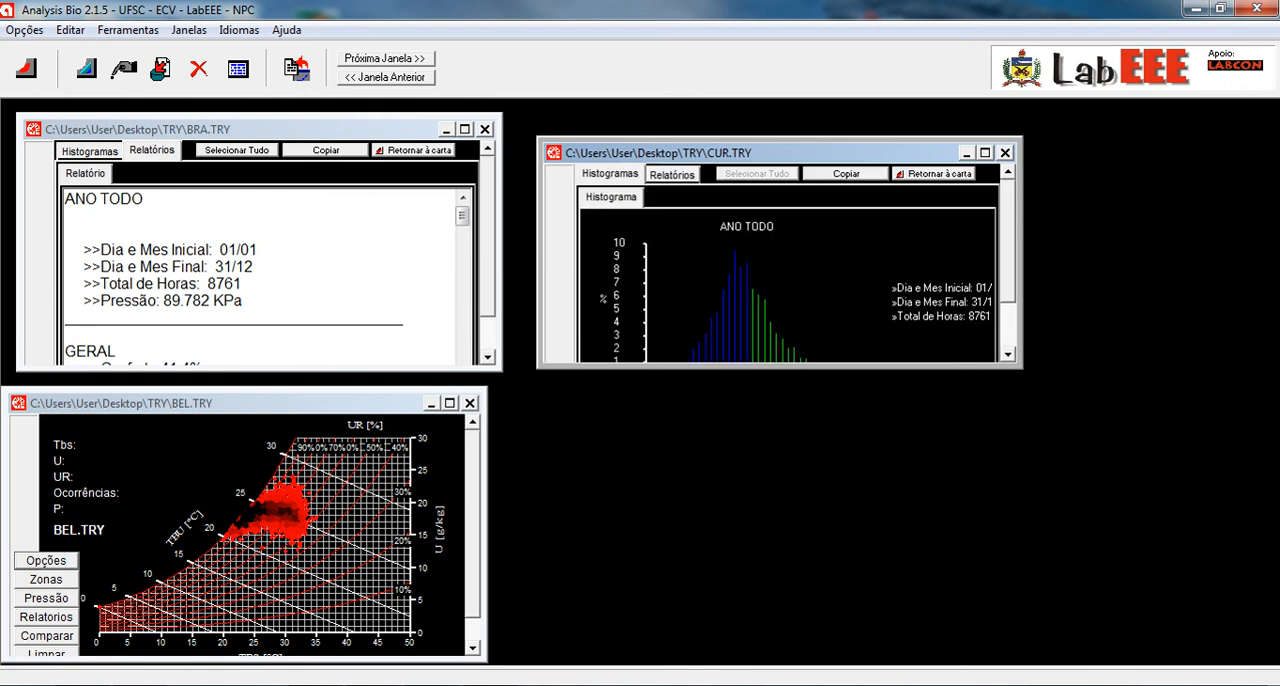
{"action": "left_click", "coordinate": [672, 174]}
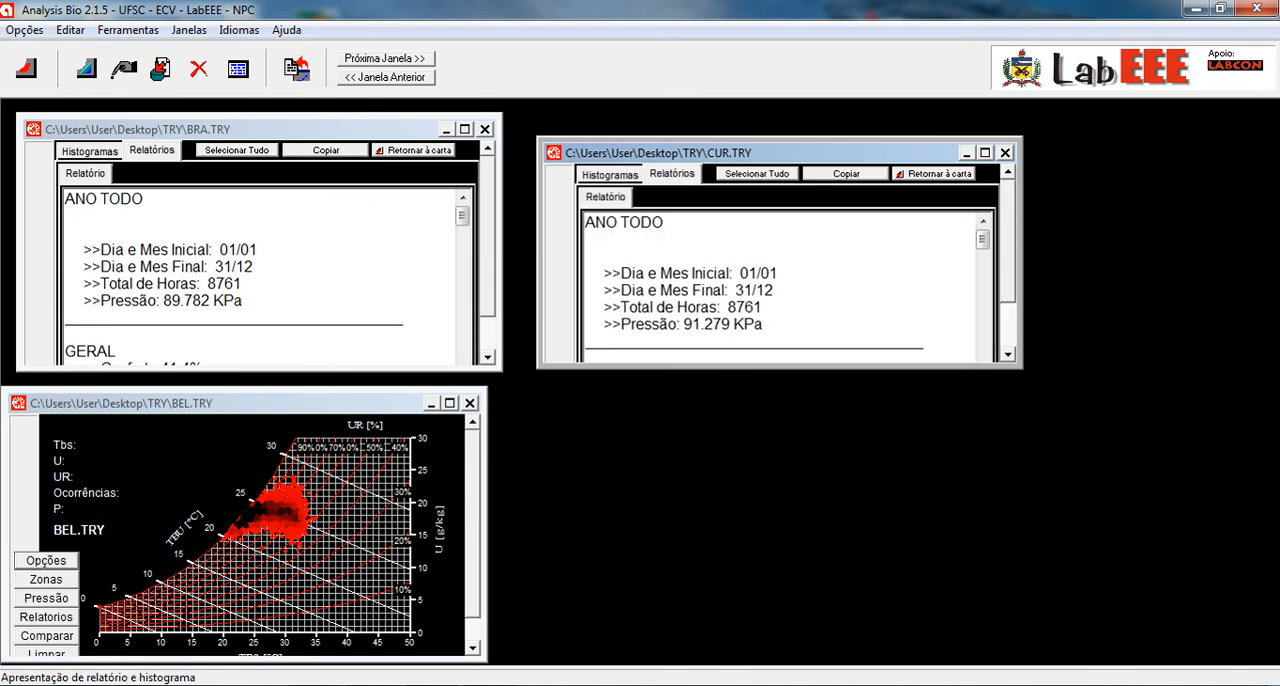
{"action": "left_click", "coordinate": [46, 617]}
{"action": "left_click", "coordinate": [137, 425]}
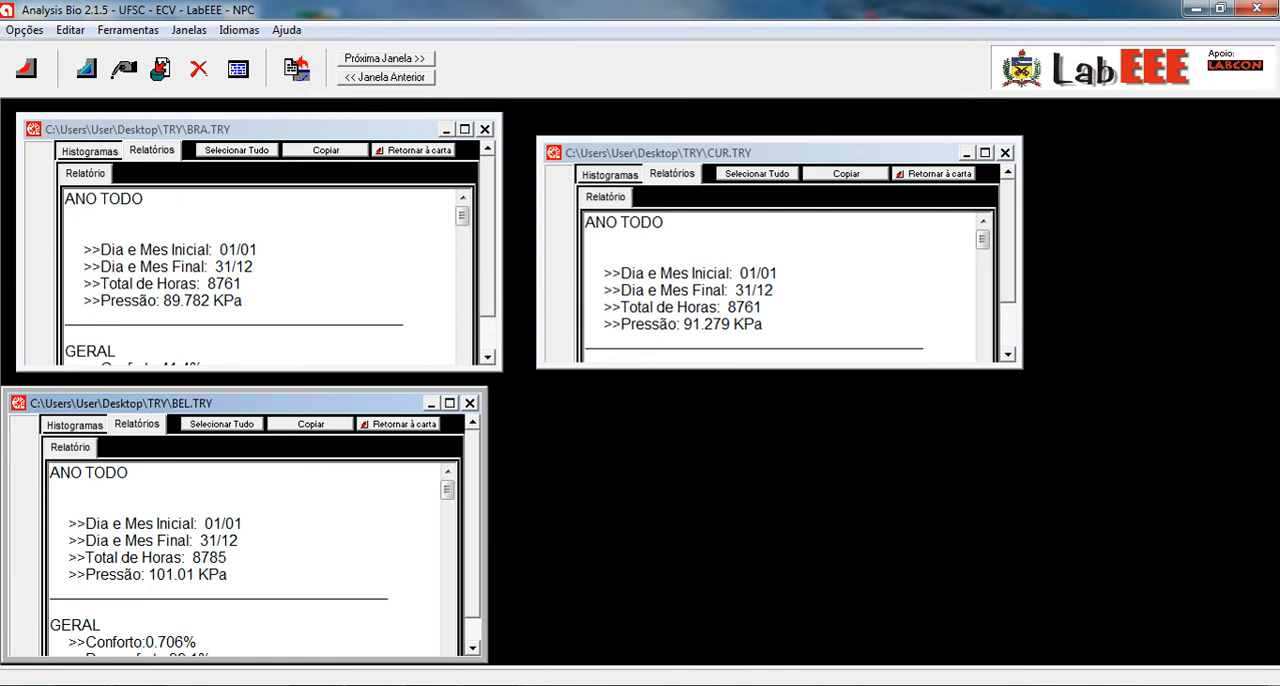
- Compare the general comfort, discomfort, cold and heat percentages in the BRA.TRY, BEL.TRY and CUR.TRY reports
{"action": "left_click_drag", "start_coordinate": [473, 525], "coordinate": [473, 549]}
{"action": "left_click_drag", "start_coordinate": [488, 262], "coordinate": [488, 297]}
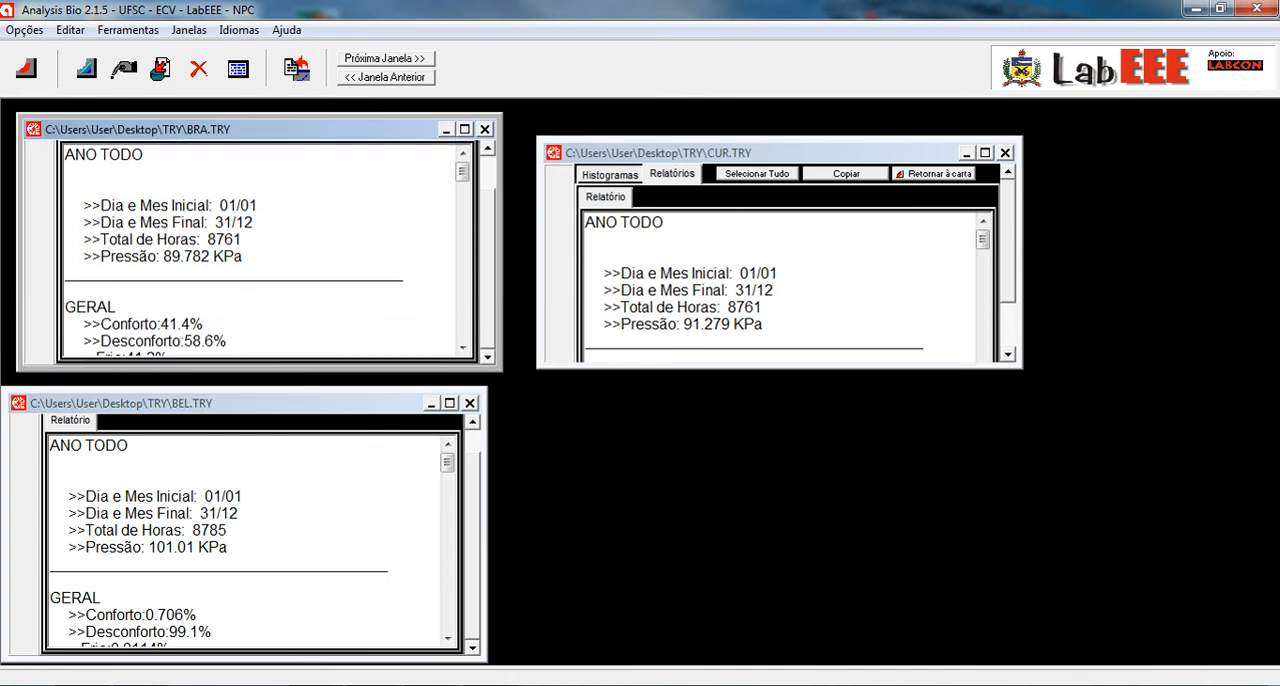
{"action": "scroll", "coordinate": [260, 250], "scroll_direction": "down", "scroll_amount": 3}
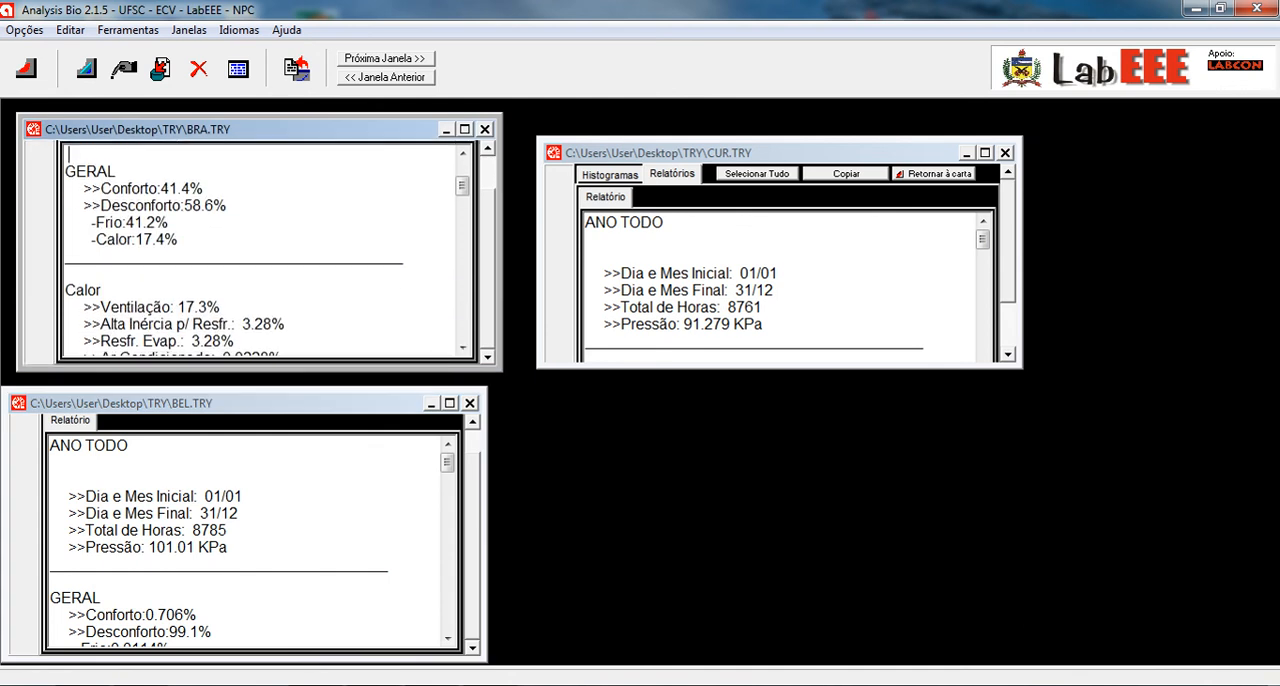
{"action": "left_click", "coordinate": [260, 527]}
{"action": "scroll", "coordinate": [260, 527], "scroll_direction": "down", "scroll_amount": 2}
{"action": "left_click", "coordinate": [808, 274]}
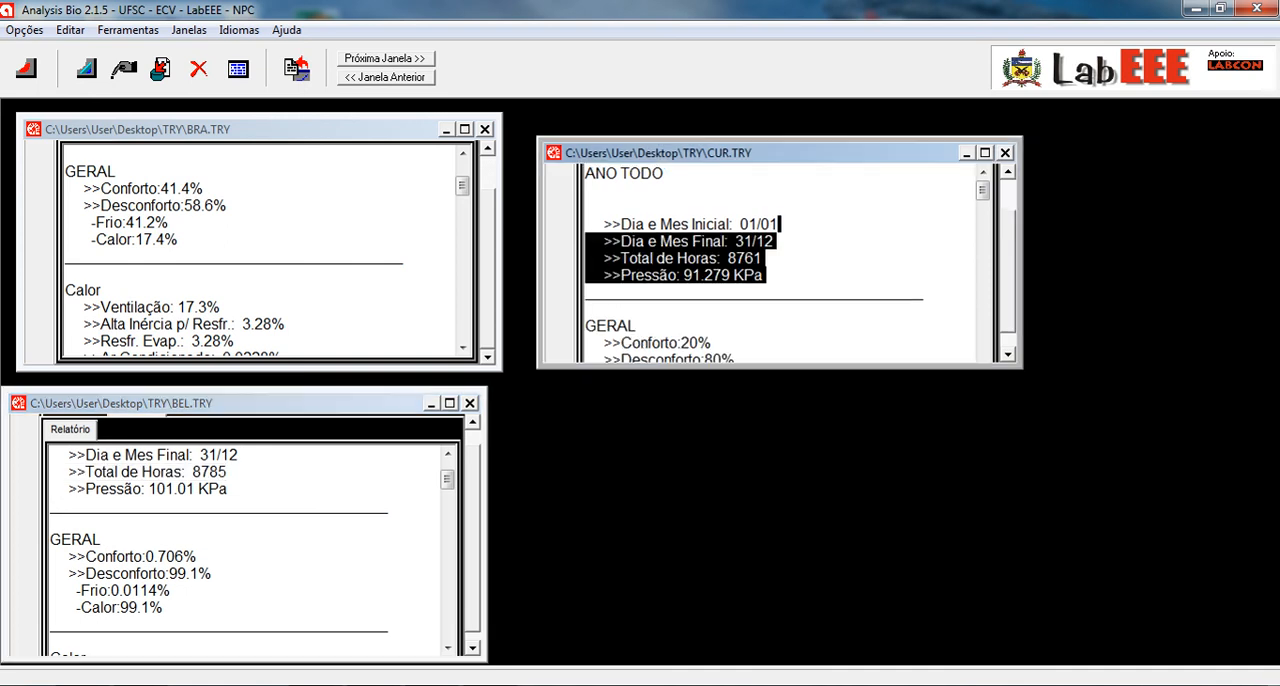
{"action": "scroll", "coordinate": [786, 265], "scroll_direction": "down", "scroll_amount": 2}
{"action": "left_click", "coordinate": [712, 275]}
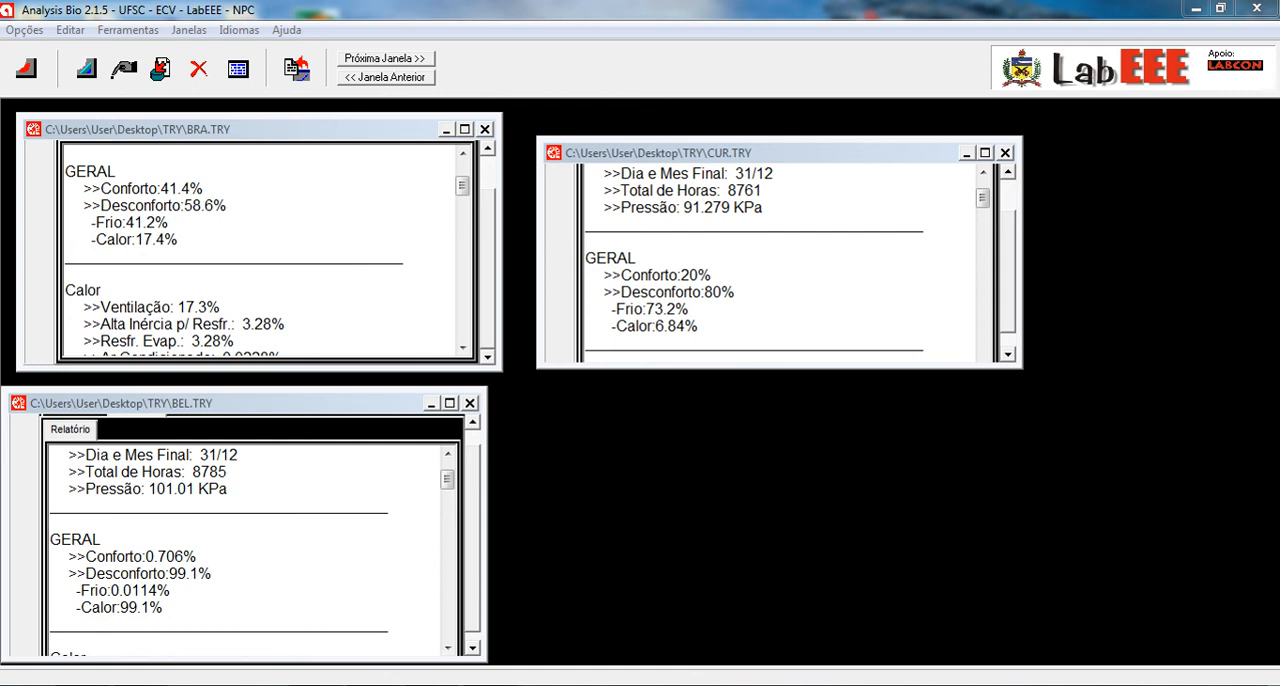
{"action": "left_click_drag", "start_coordinate": [204, 188], "coordinate": [140, 188]}
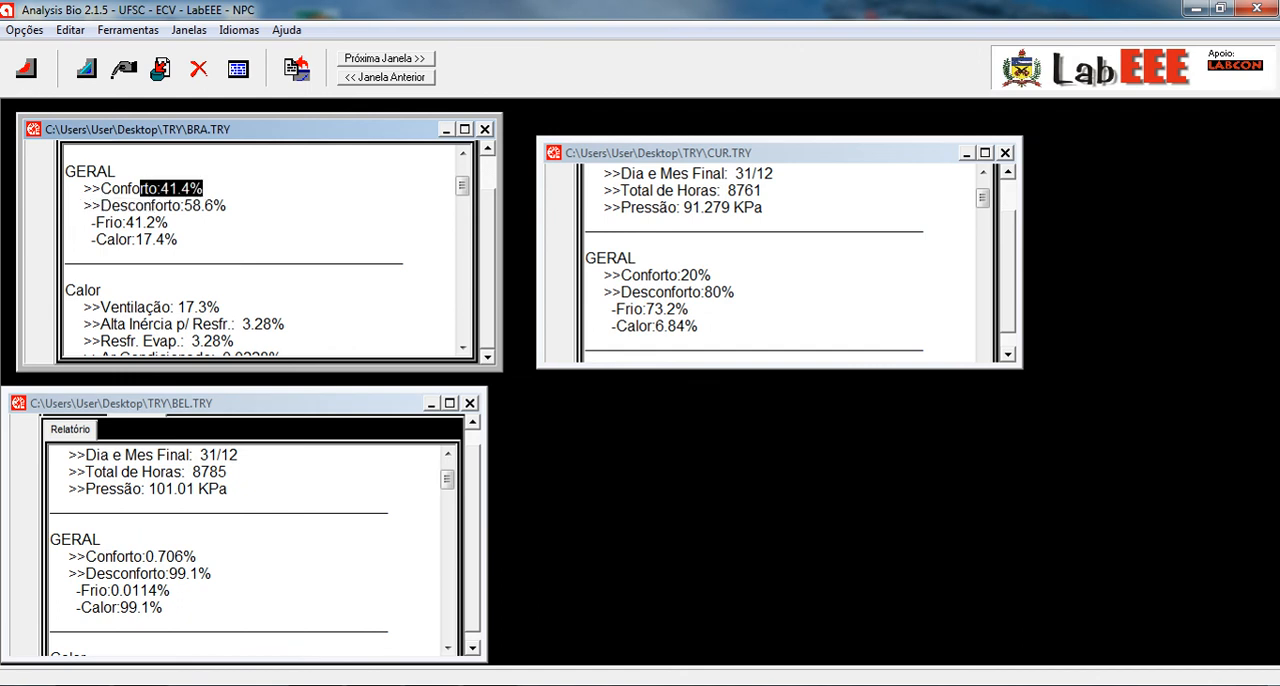
{"action": "left_click", "coordinate": [170, 188]}
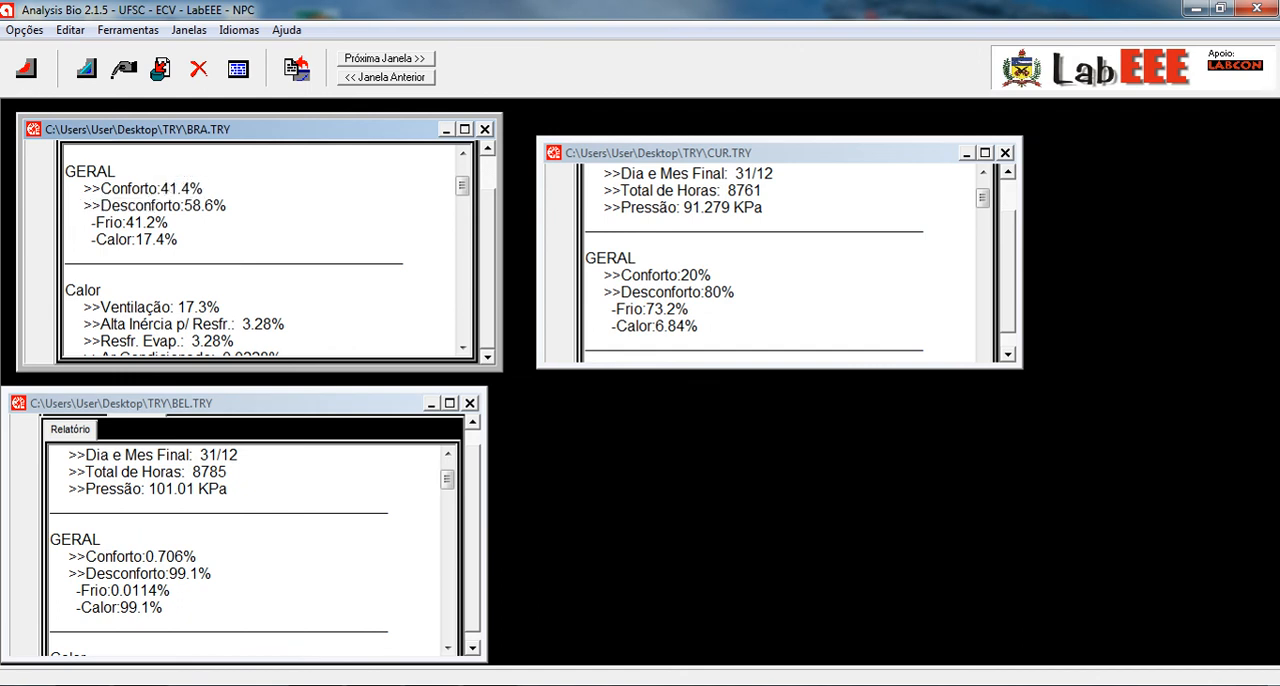
{"action": "left_click", "coordinate": [232, 489]}
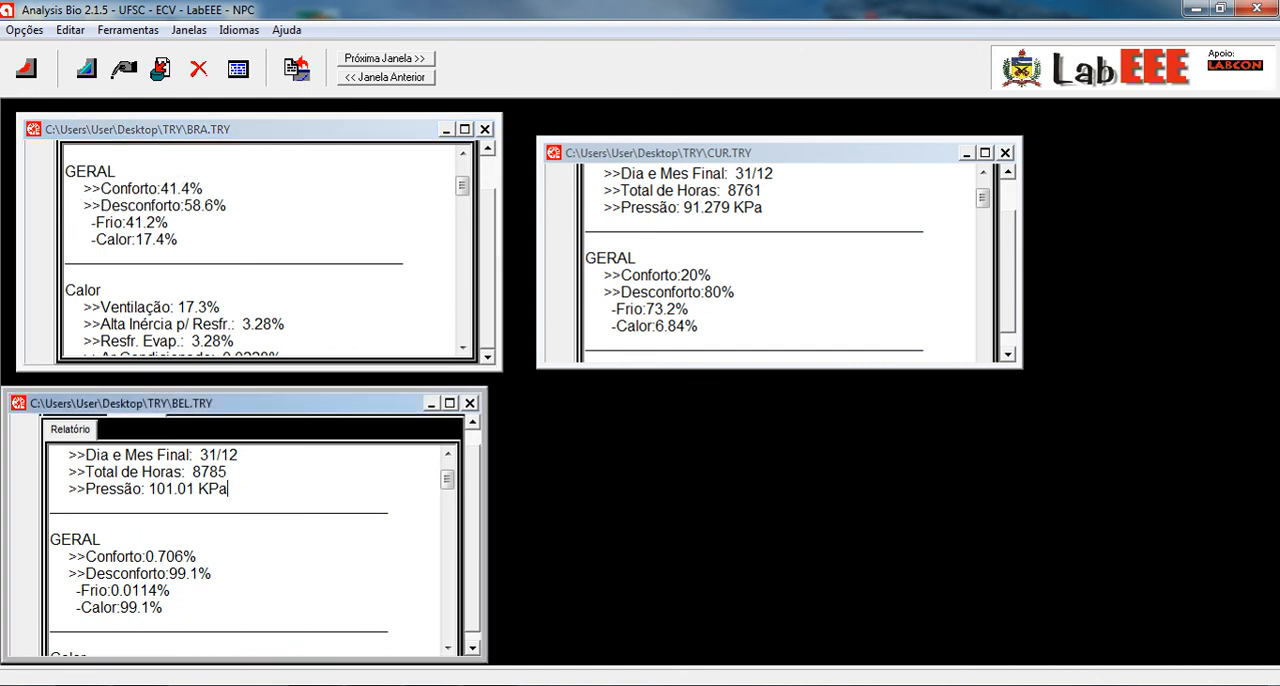
{"action": "left_click", "coordinate": [714, 275]}
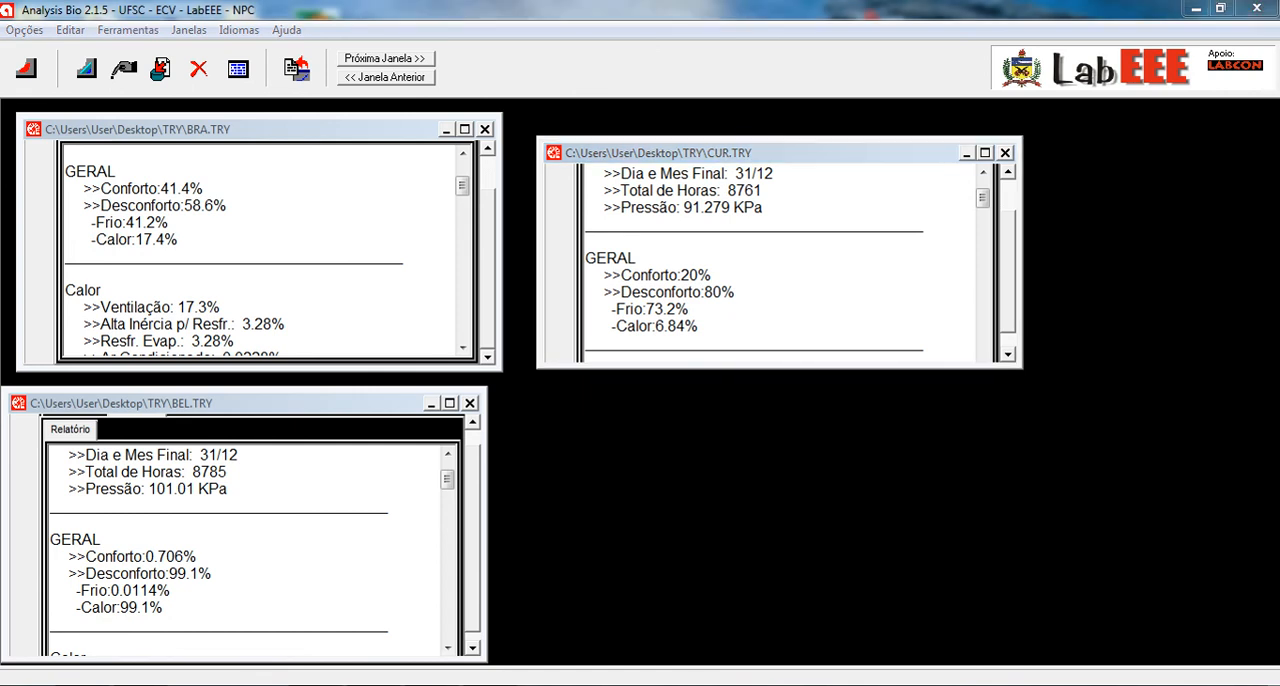
- Close the CUR.TRY, BRA.TRY and BEL.TRY windows
{"action": "left_click", "coordinate": [1005, 153]}
{"action": "left_click", "coordinate": [485, 129]}
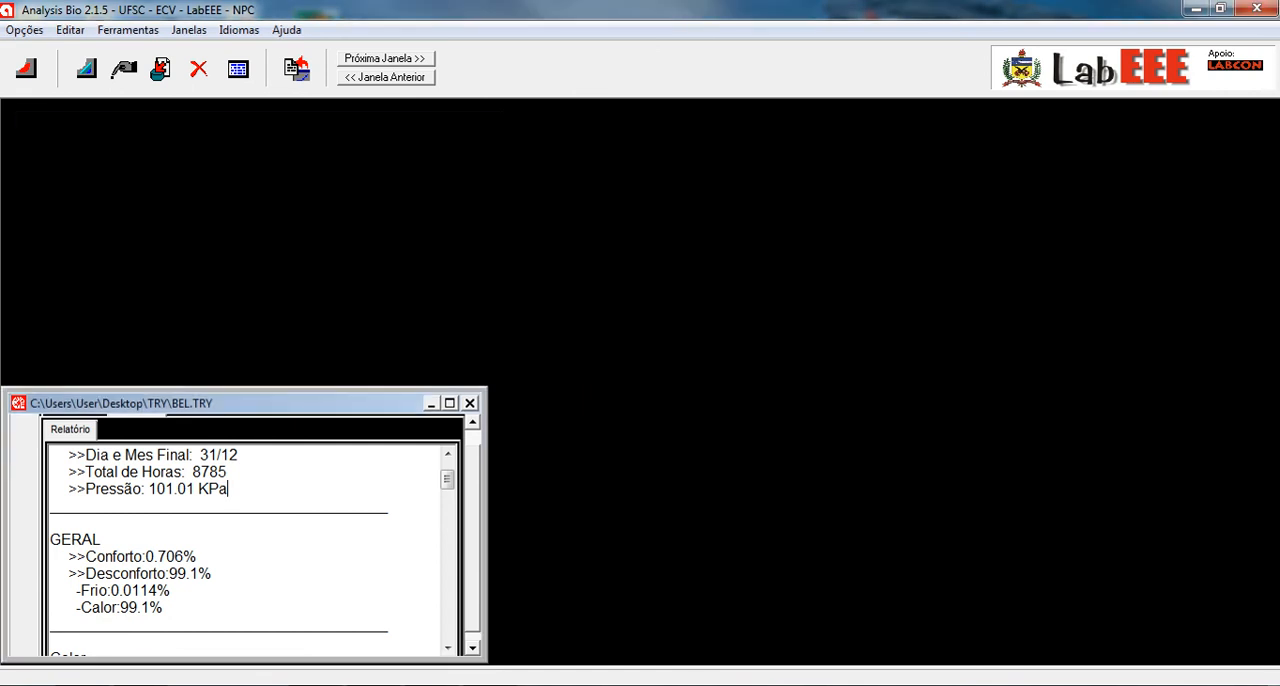
{"action": "left_click", "coordinate": [470, 403]}
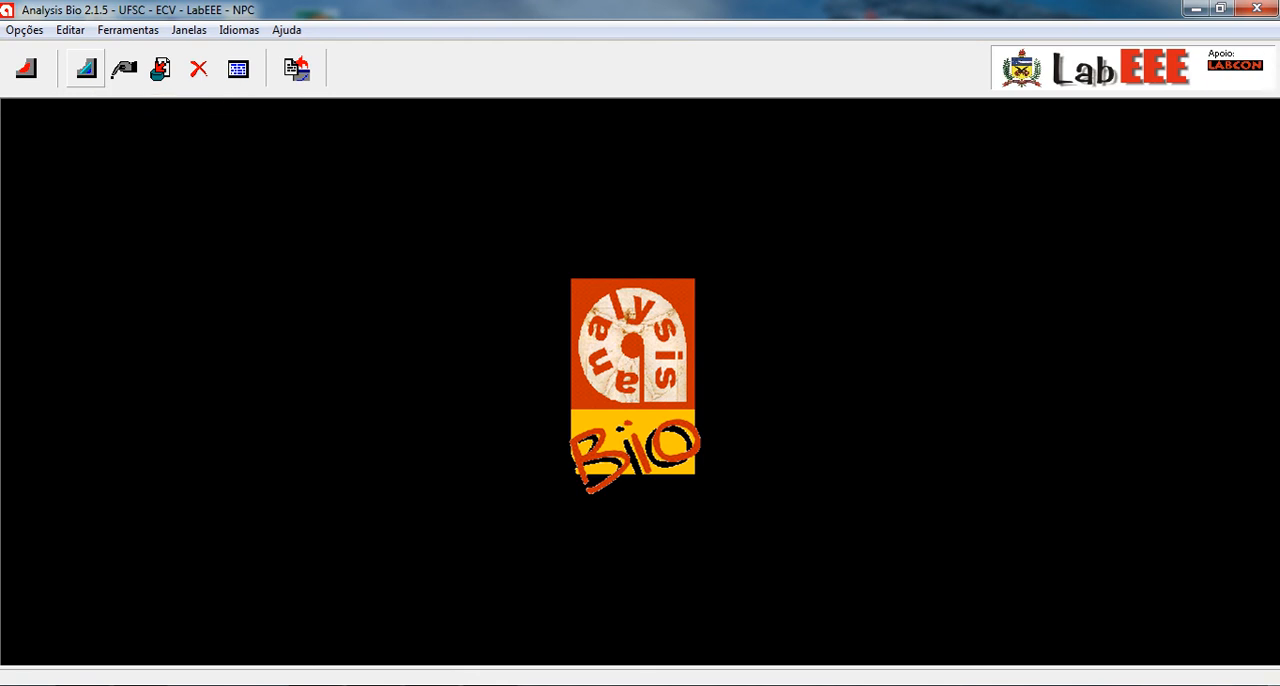
- Chart the climate normals of Bahia Blanca, Buenos Aires, Argentina, and plot the bioclimatic zones on the chart
{"action": "left_click", "coordinate": [86, 68]}
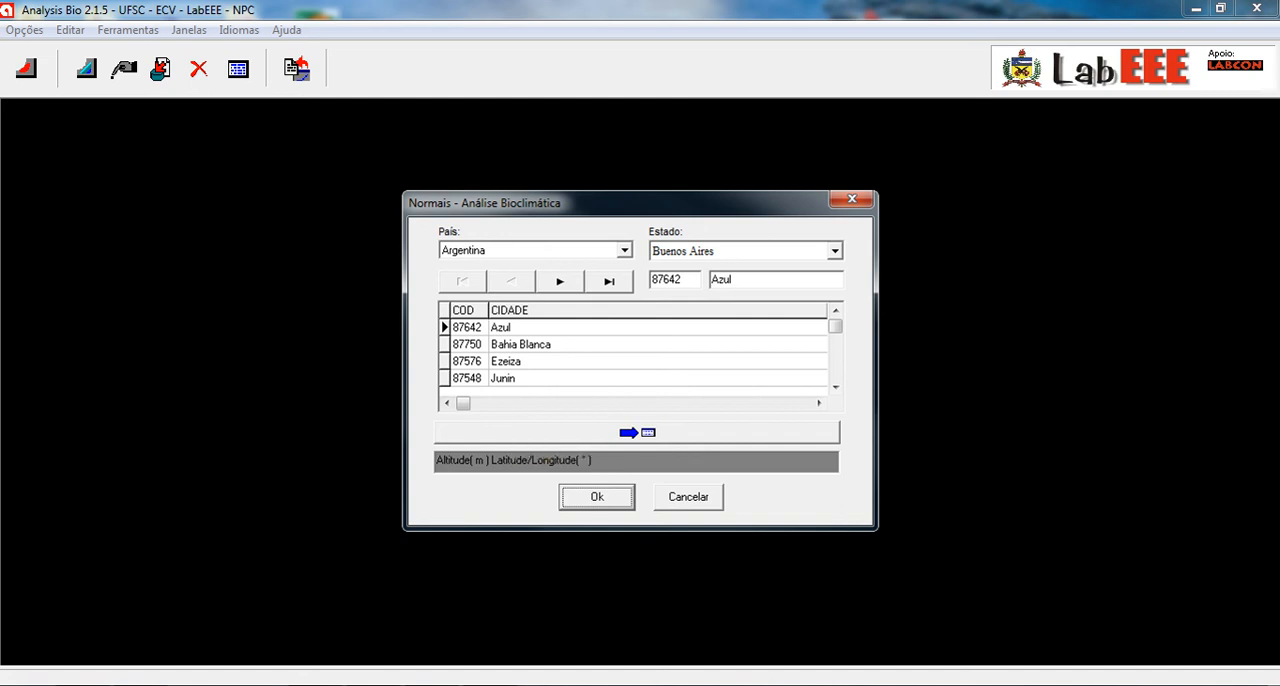
{"action": "left_click", "coordinate": [522, 344]}
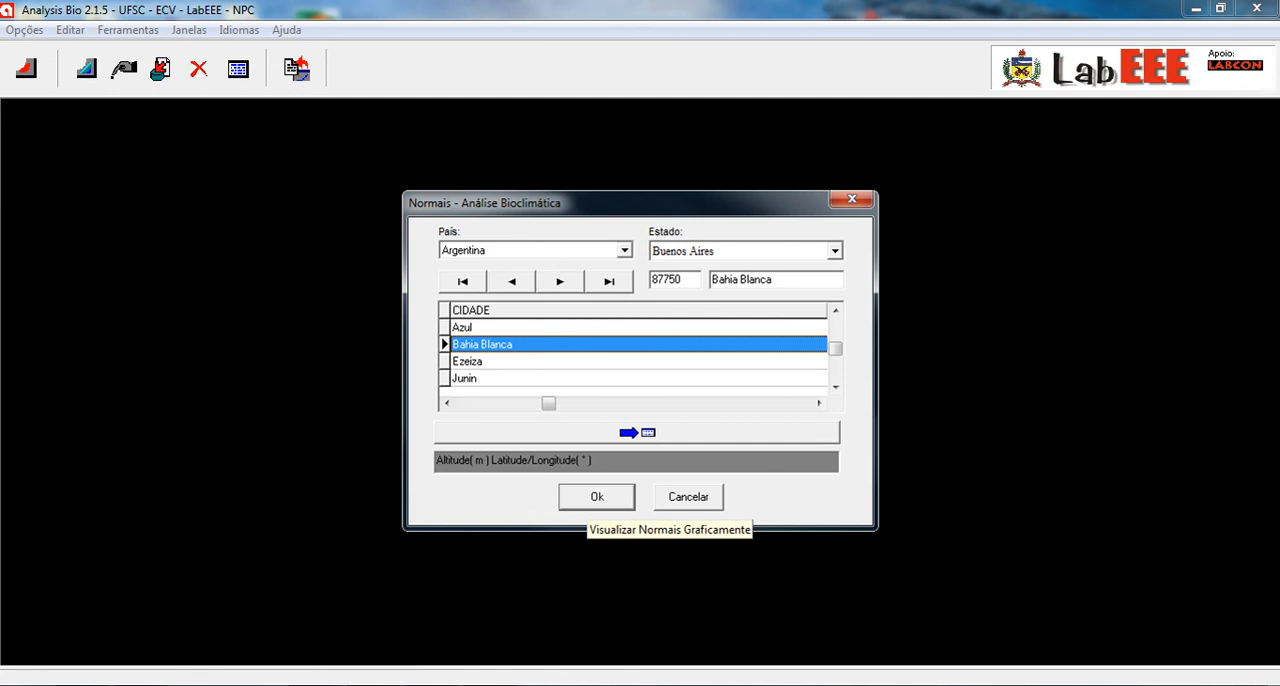
{"action": "left_click", "coordinate": [597, 497]}
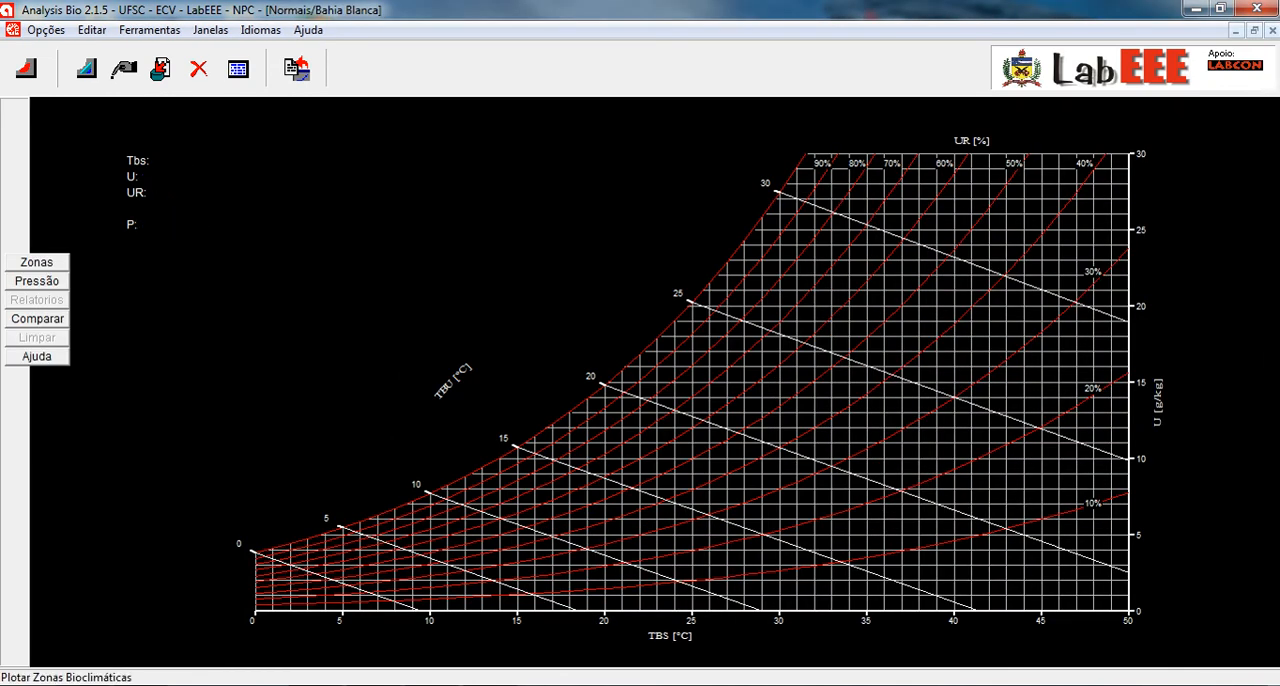
{"action": "left_click", "coordinate": [37, 262]}
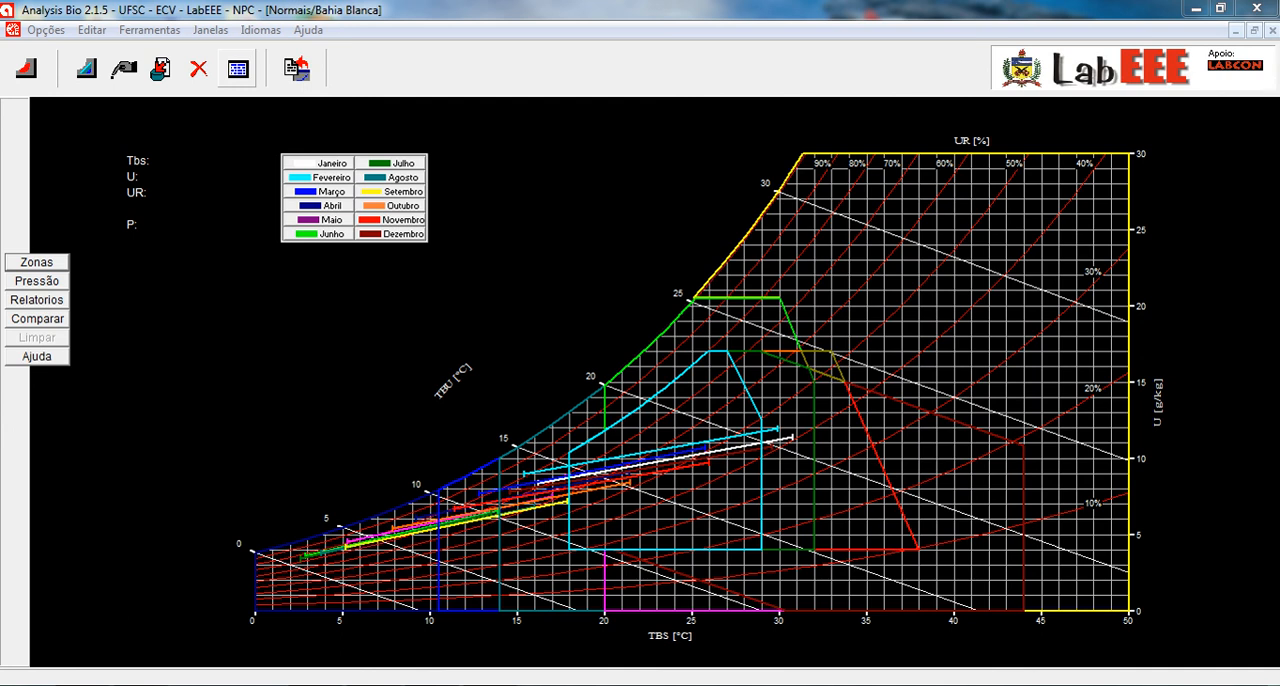
- Consult the monthly climate normals table for La Plata, Buenos Aires, Argentina, and close the consultation
{"action": "left_click", "coordinate": [238, 68]}
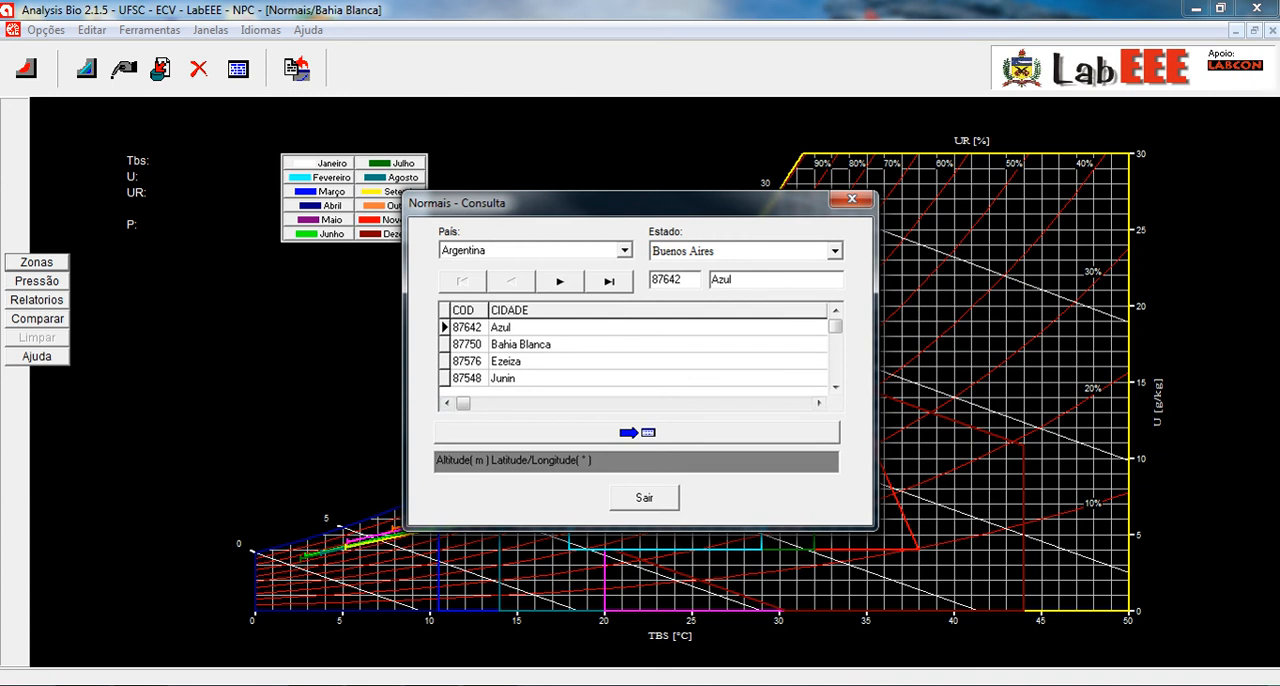
{"action": "left_click", "coordinate": [521, 344]}
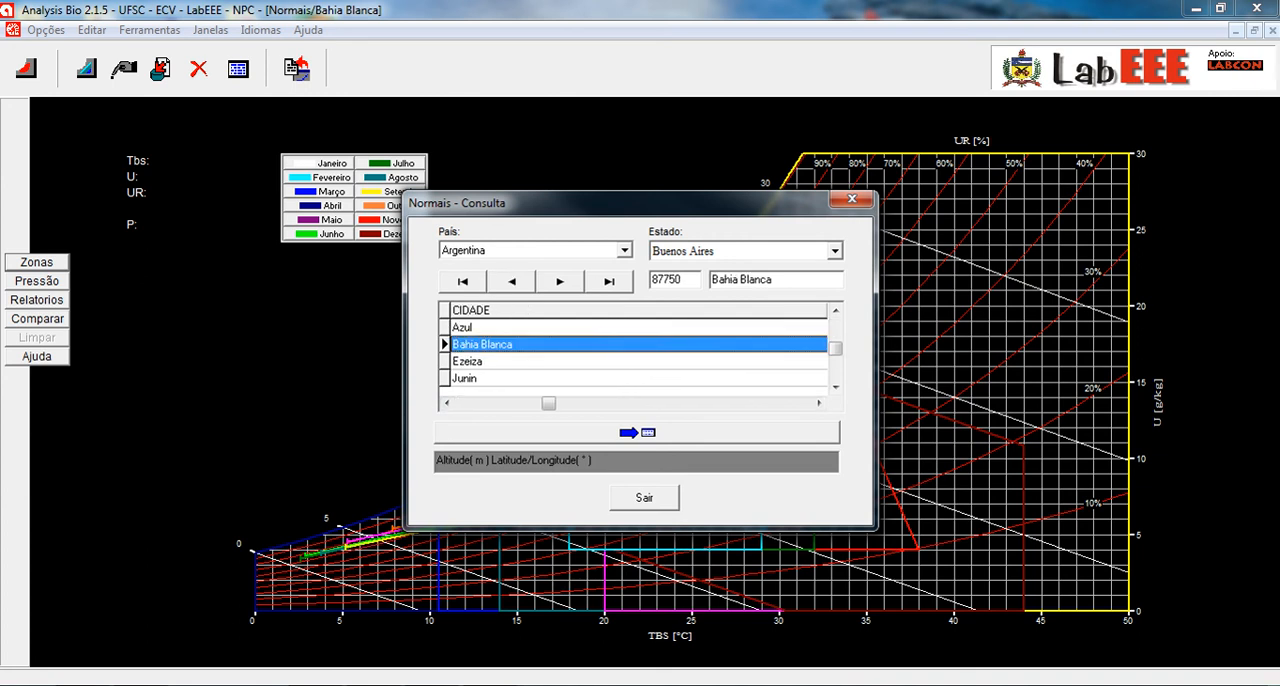
{"action": "left_click", "coordinate": [836, 387]}
{"action": "left_click", "coordinate": [636, 433]}
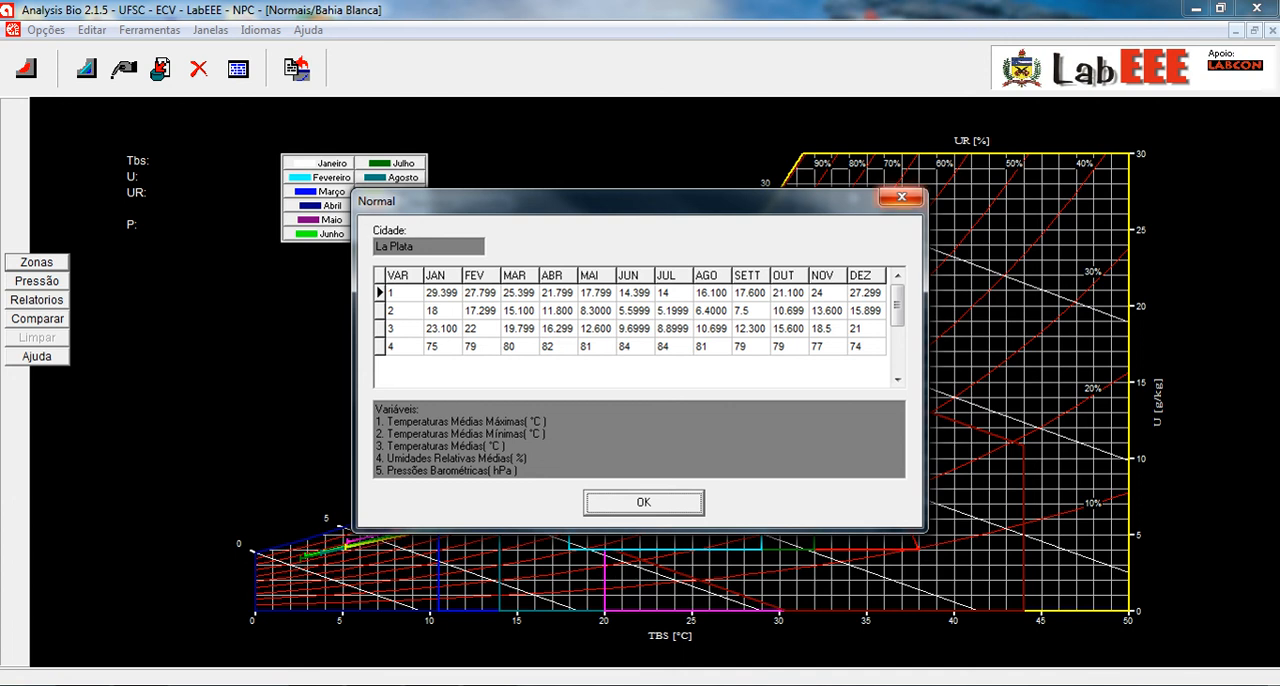
{"action": "left_click", "coordinate": [901, 198]}
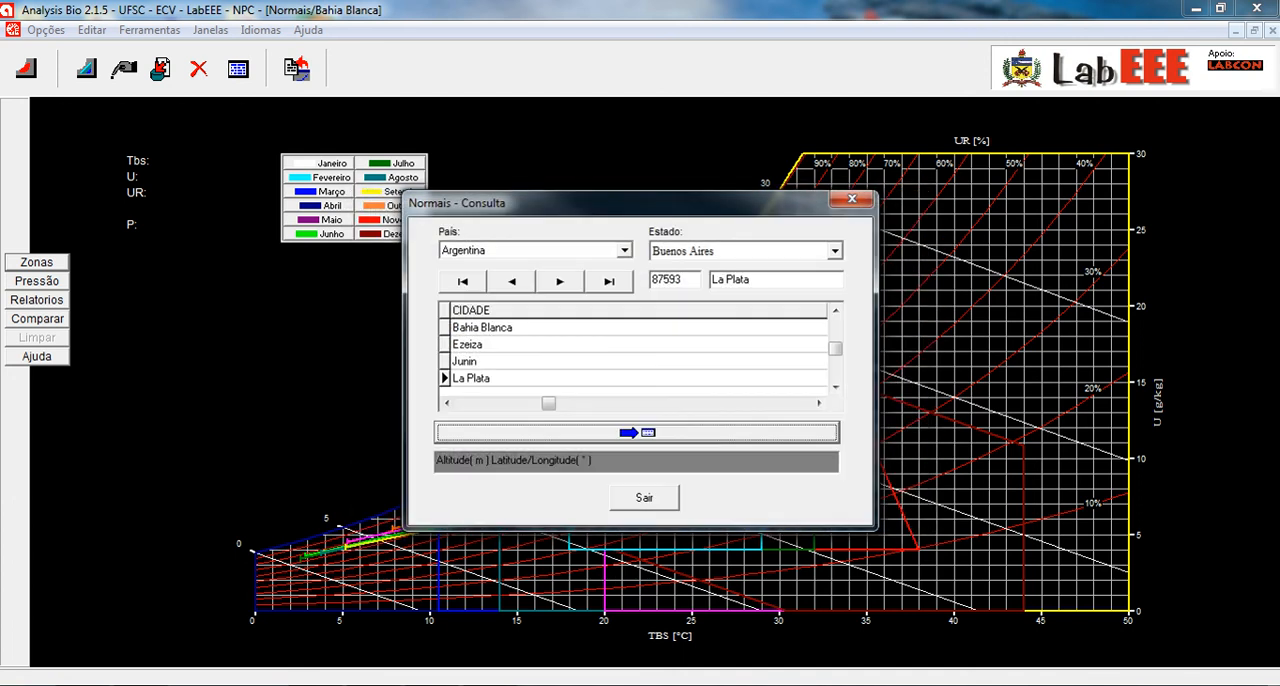
{"action": "left_click", "coordinate": [852, 196]}
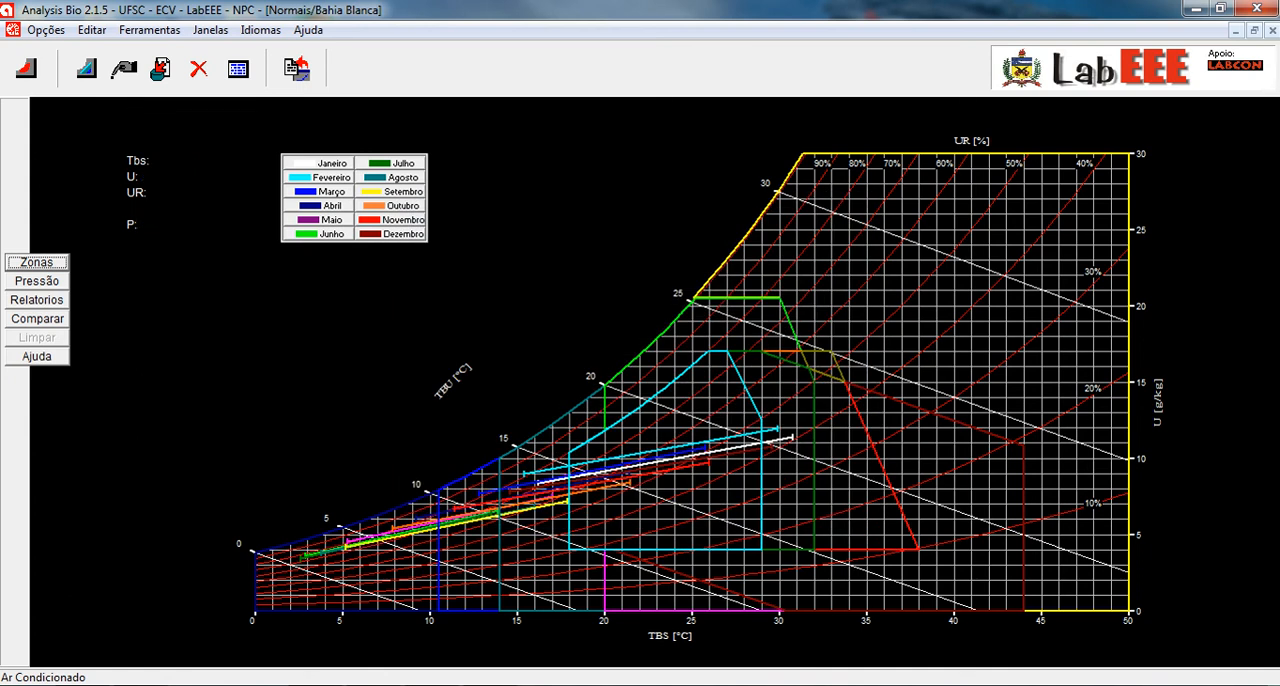
- View the form for inserting a city's climate normals and dismiss it without entering data
{"action": "left_click", "coordinate": [124, 69]}
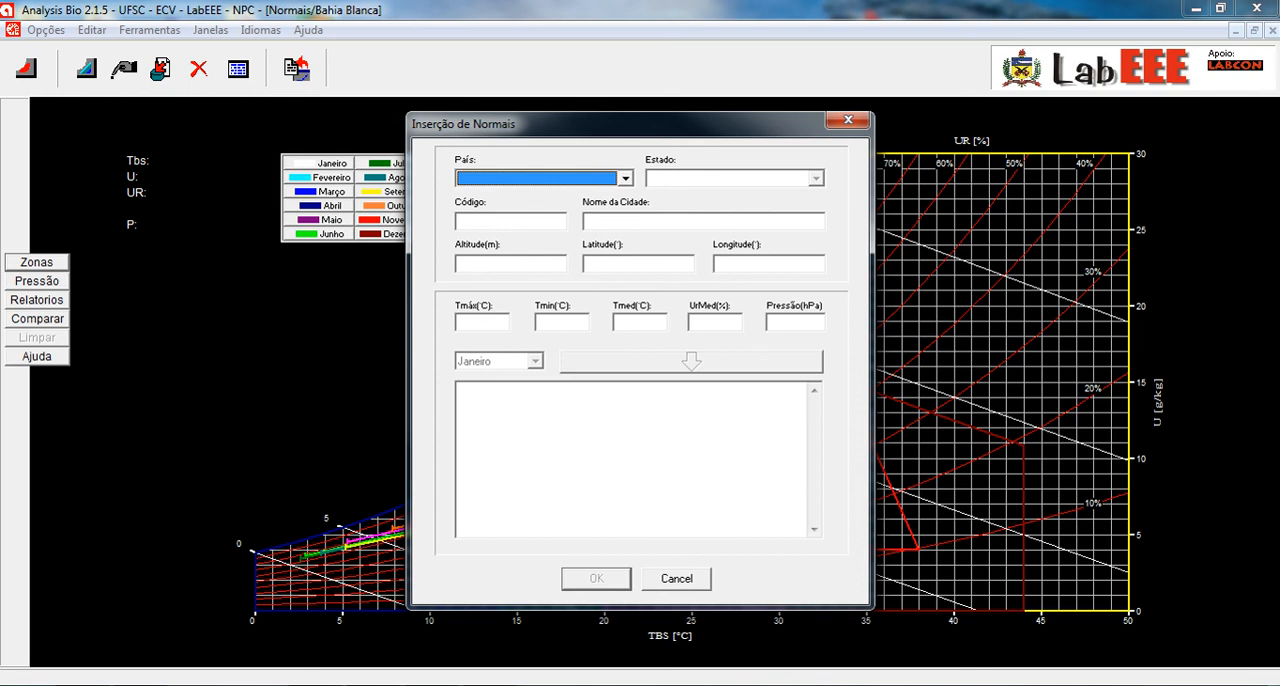
{"action": "left_click", "coordinate": [676, 578]}
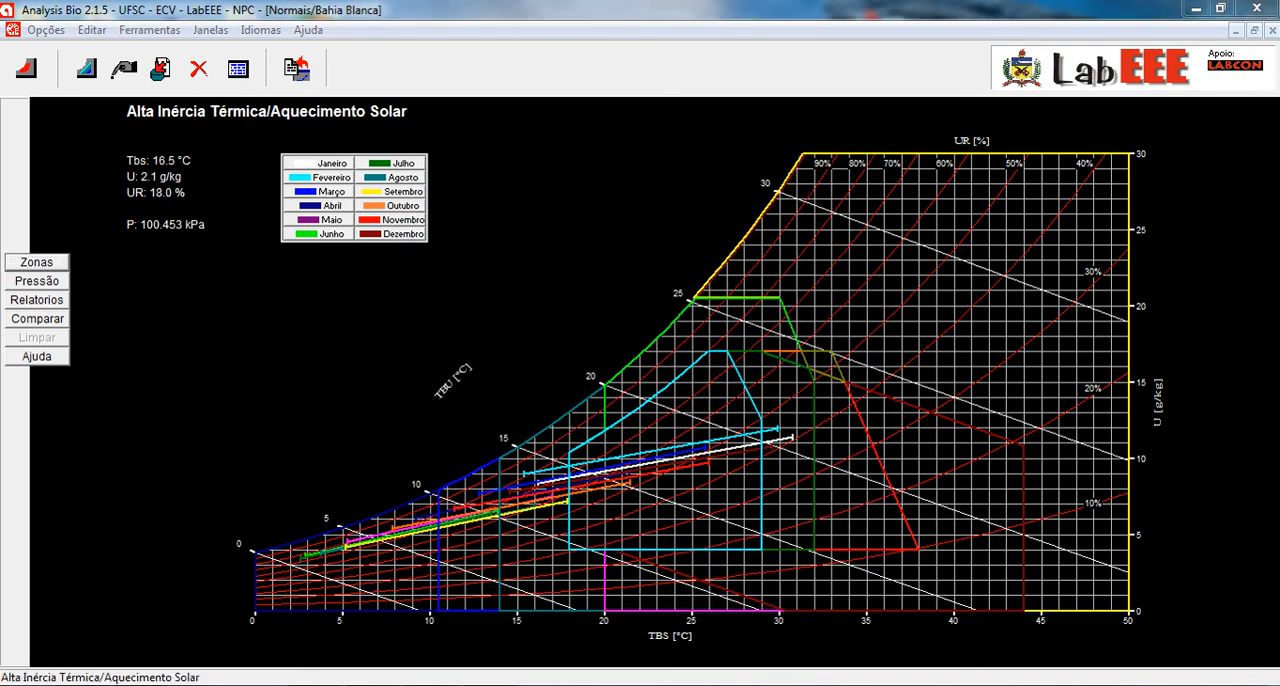